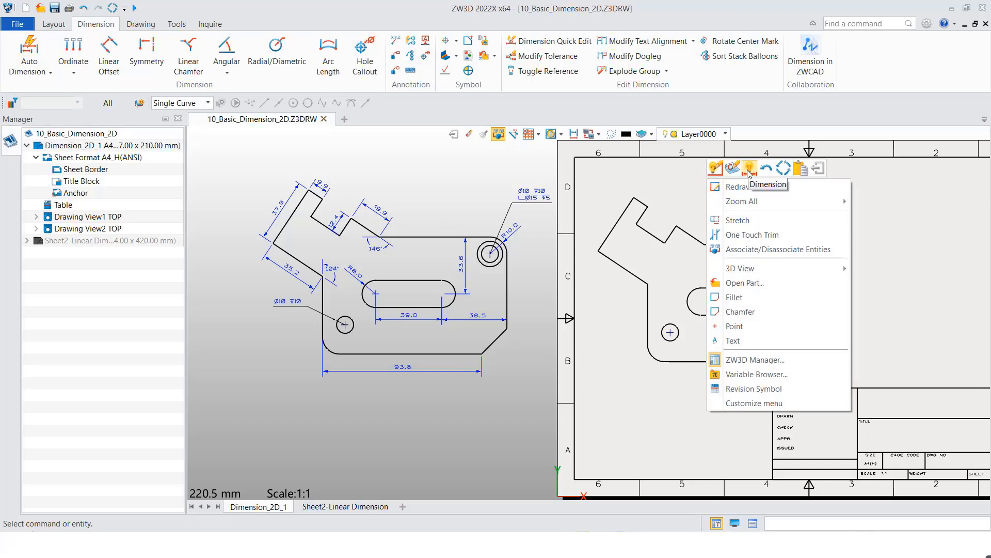
- Dimension the lengths of the angled arm's long outer edge and its short tip edge in the undimensioned view
{"action": "left_click", "coordinate": [749, 173]}
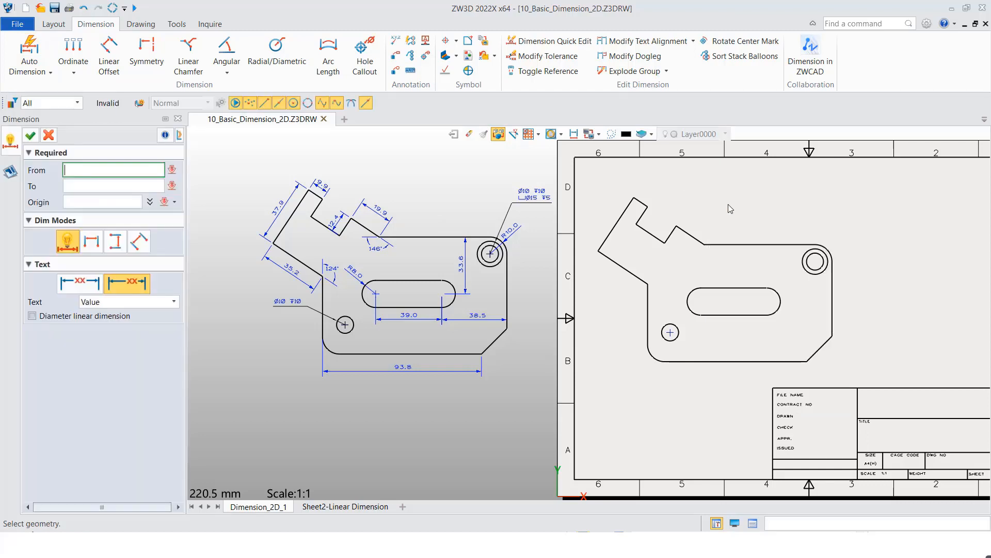
{"action": "left_click", "coordinate": [617, 228]}
{"action": "left_click", "coordinate": [603, 221]}
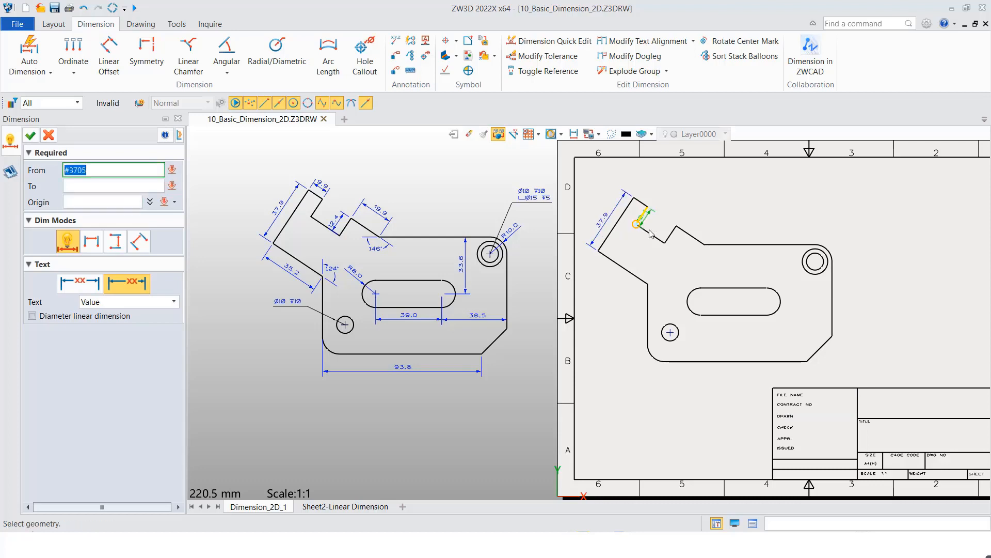
{"action": "left_click", "coordinate": [640, 204]}
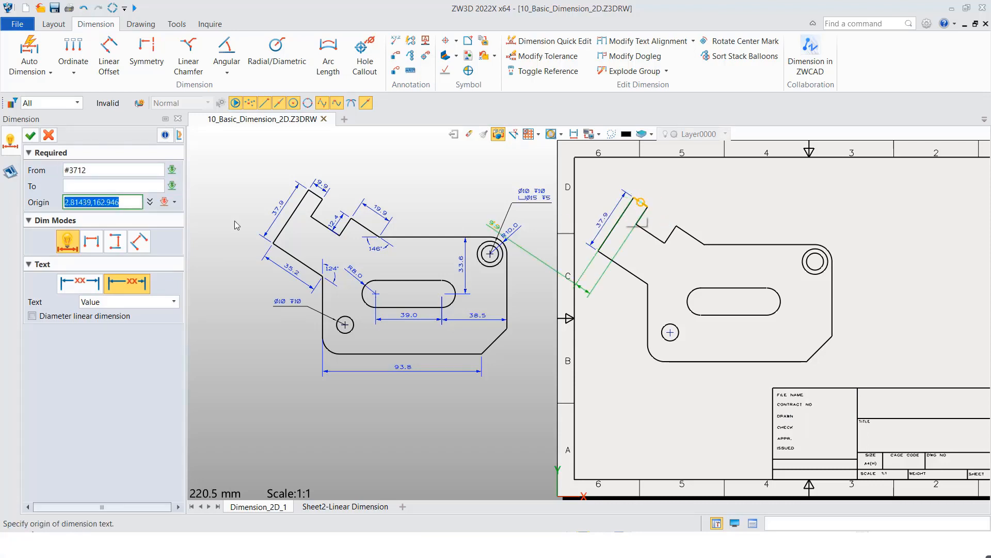
{"action": "left_click", "coordinate": [648, 195]}
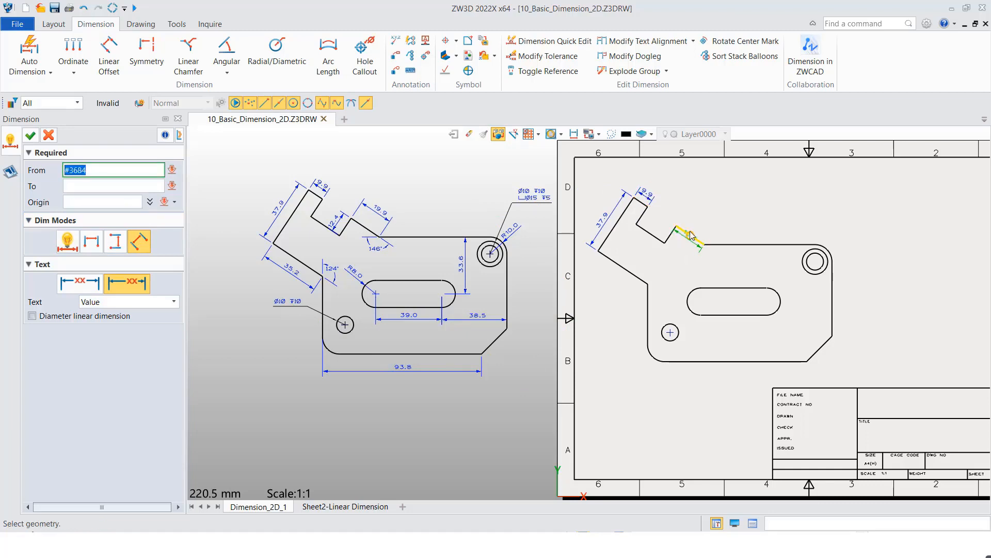
- Dimension the lengths of the notch's short side beside the sloped edge and the angled arm's lower edge
{"action": "left_click", "coordinate": [669, 237]}
{"action": "left_click", "coordinate": [663, 229]}
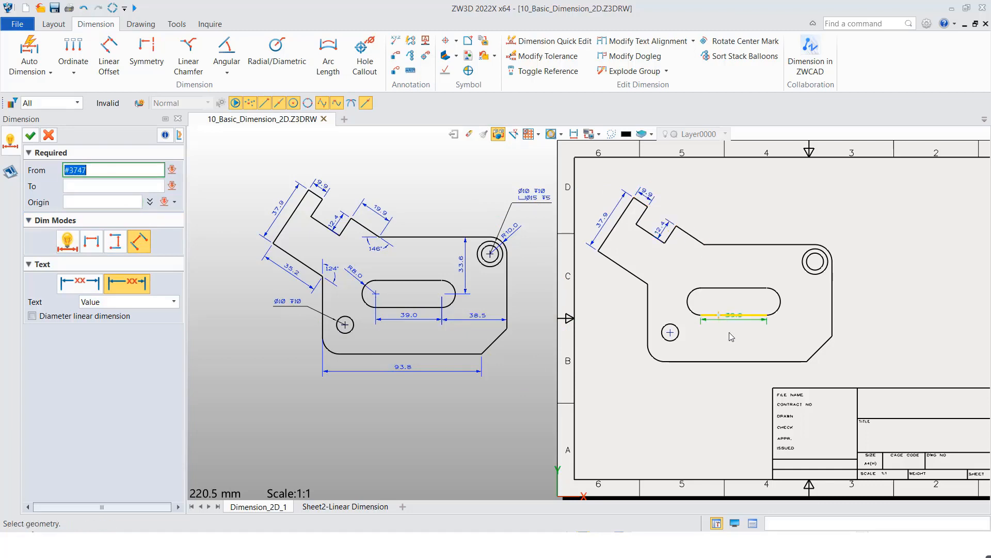
{"action": "left_click", "coordinate": [630, 279]}
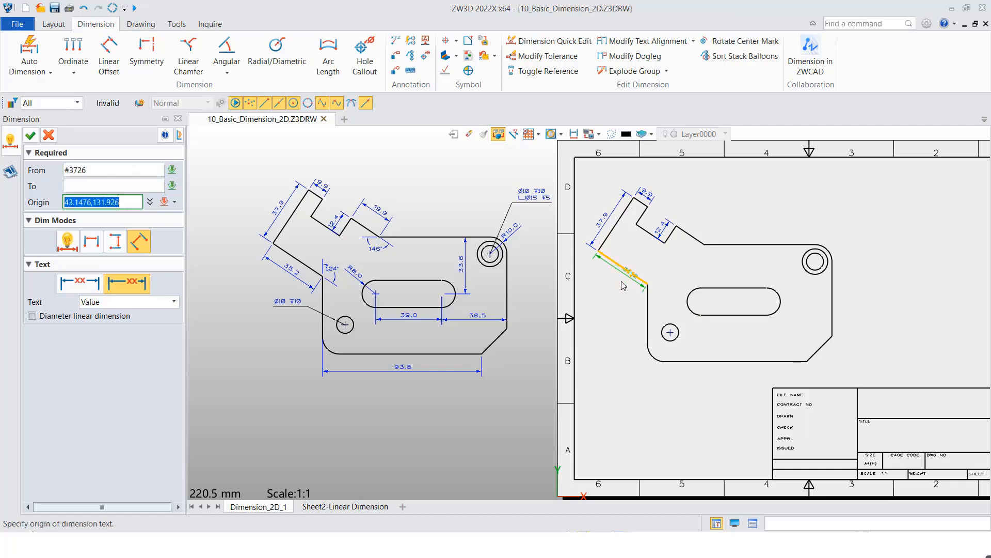
{"action": "left_click", "coordinate": [613, 280]}
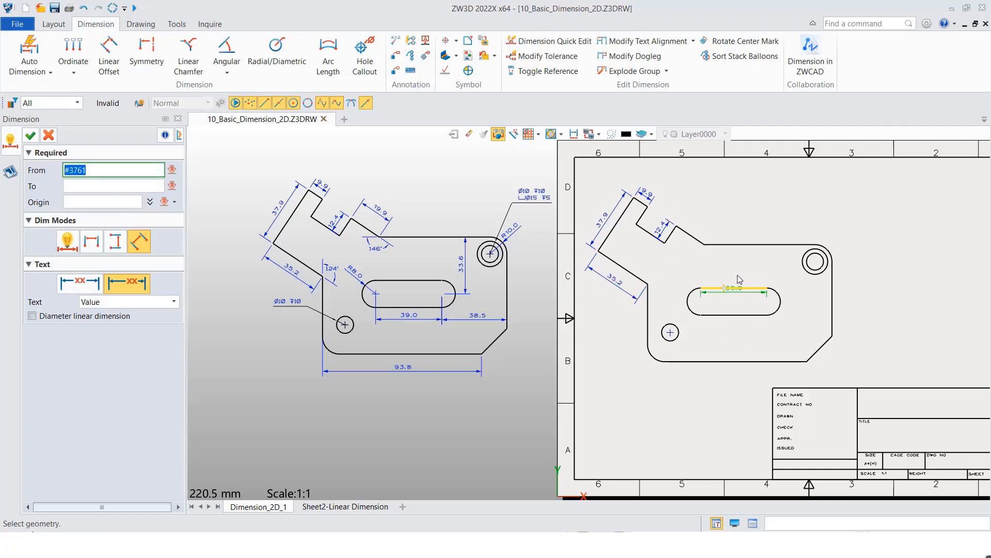
- Dimension the centre-to-centre distance between the slot's two end arcs, placing the text below the slot
{"action": "left_click", "coordinate": [694, 302]}
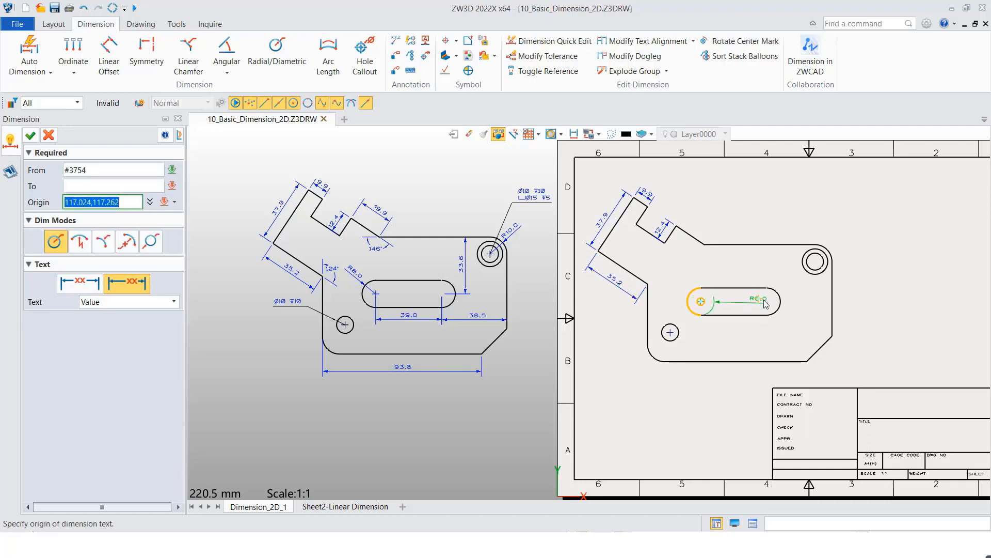
{"action": "left_click", "coordinate": [766, 303]}
{"action": "left_click", "coordinate": [737, 325]}
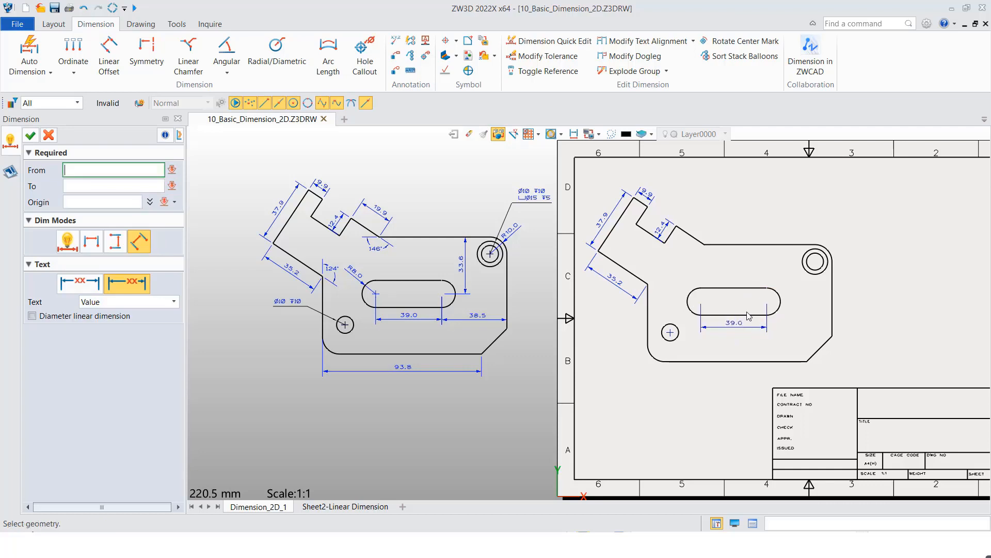
- Dimension the perpendicular distance from the centre of the slot's right arc to the plate's top edge
{"action": "left_click", "coordinate": [774, 302]}
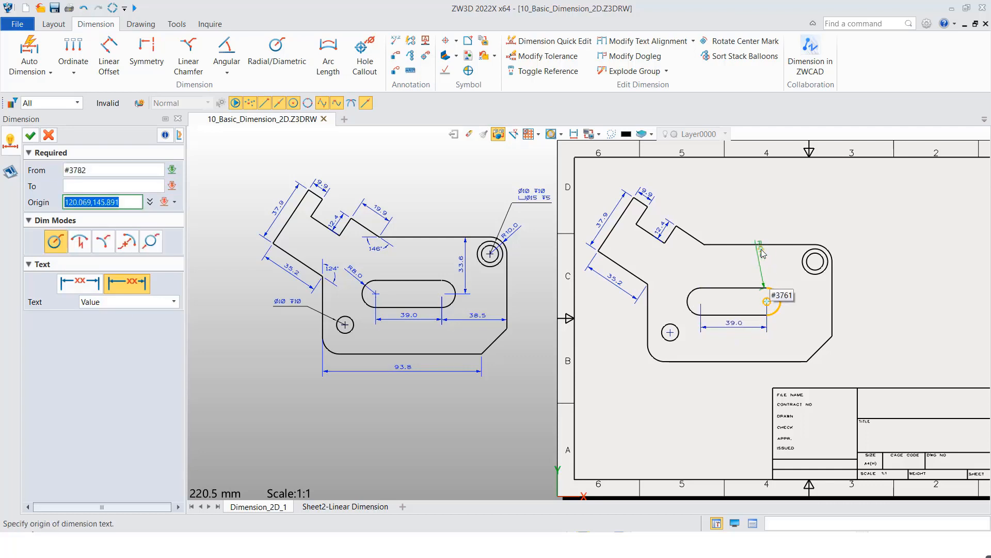
{"action": "left_click", "coordinate": [764, 250]}
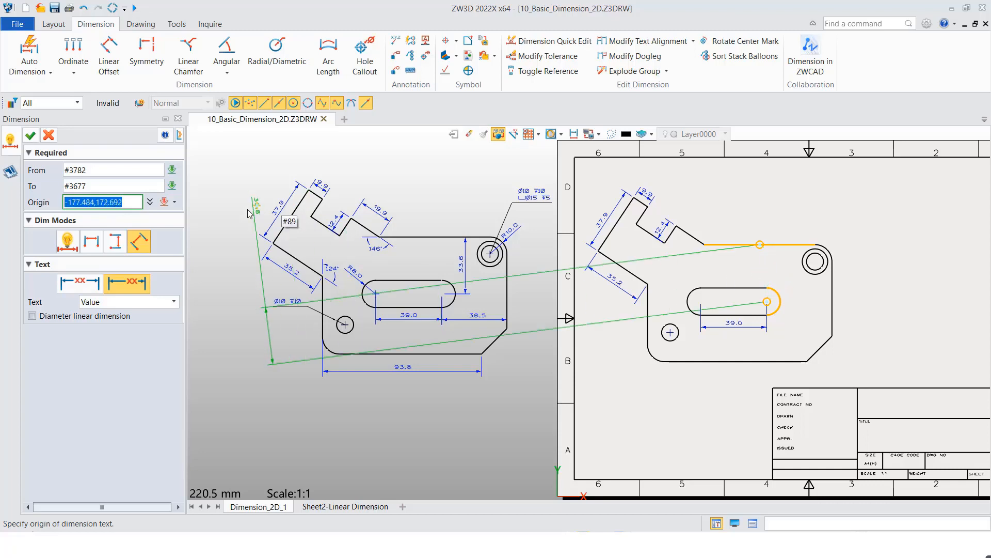
{"action": "left_click", "coordinate": [150, 191]}
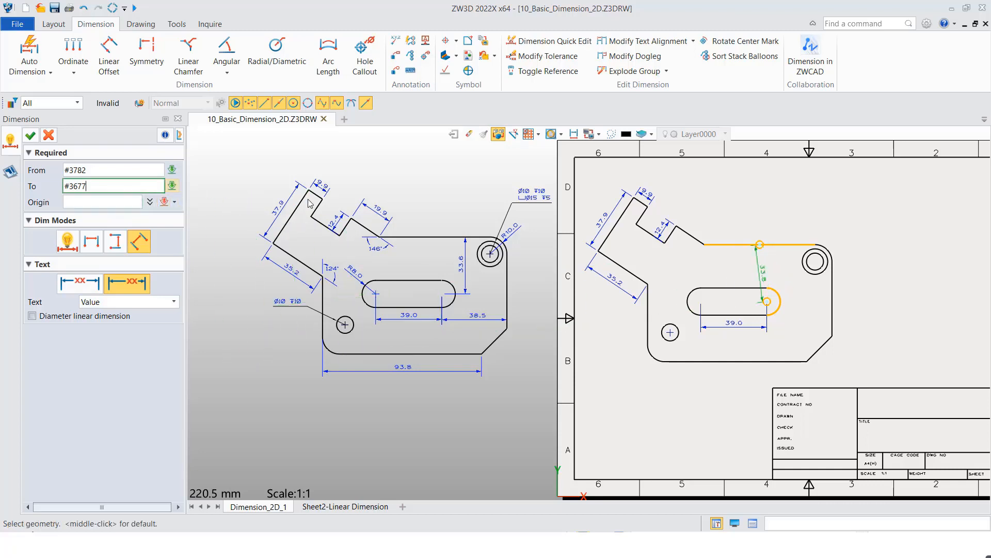
{"action": "left_click", "coordinate": [773, 244]}
{"action": "left_click", "coordinate": [774, 244]}
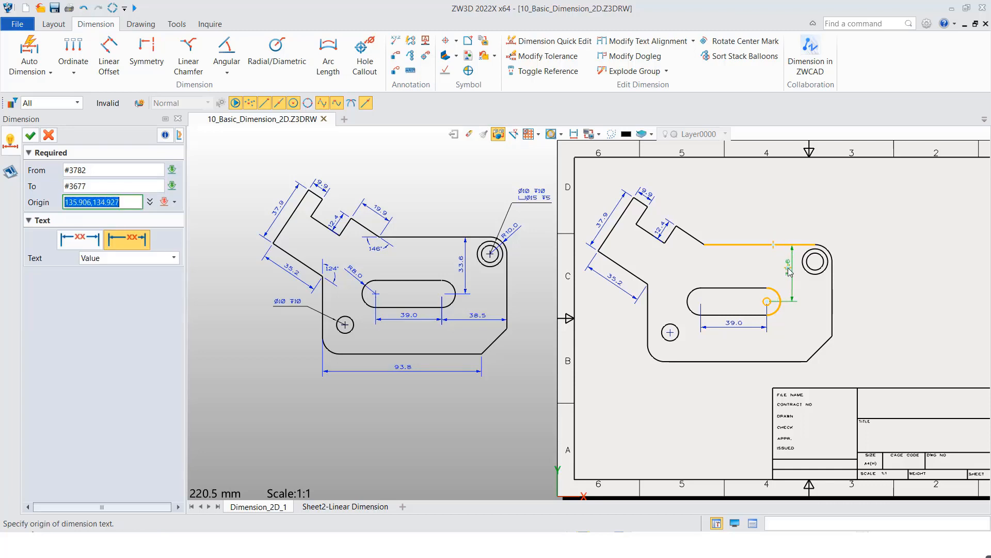
{"action": "left_click", "coordinate": [789, 267]}
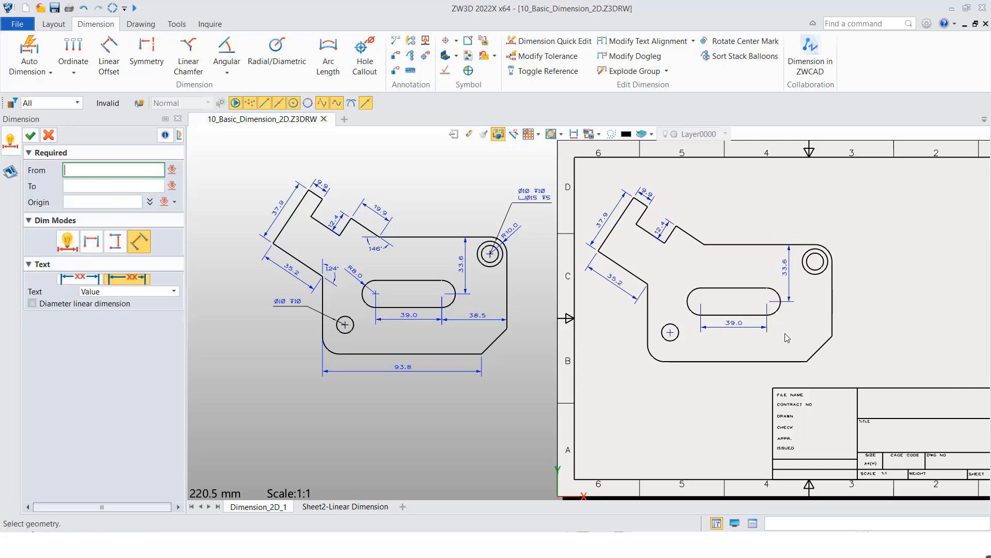
- Dimension the distance from the centre of the slot's right arc to the plate's right vertical edge
{"action": "left_click", "coordinate": [767, 305]}
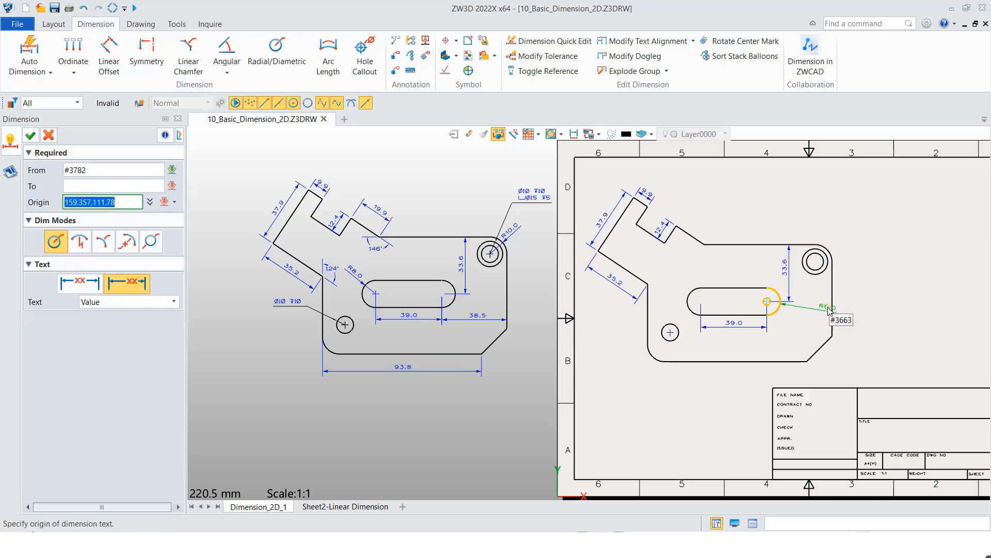
{"action": "left_click", "coordinate": [832, 310]}
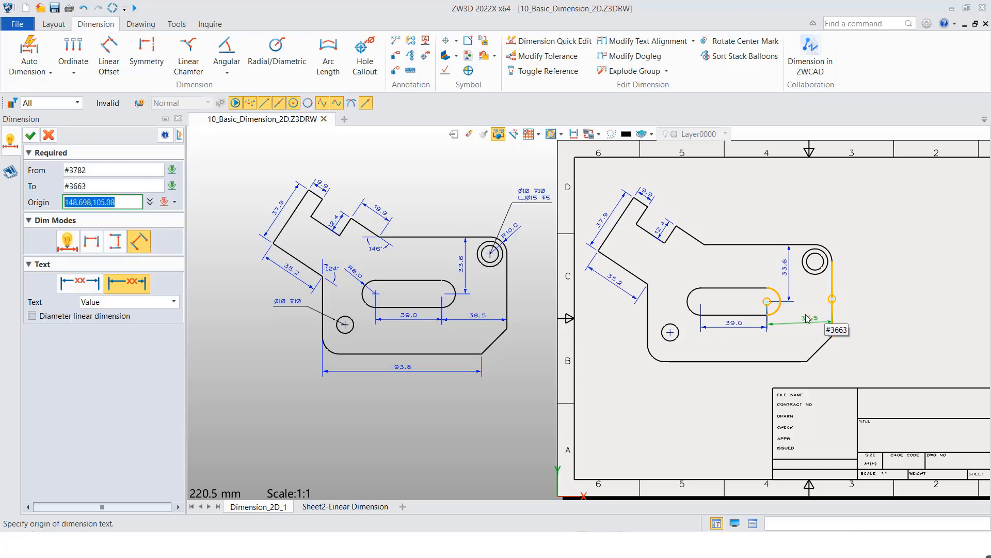
{"action": "left_click", "coordinate": [803, 324]}
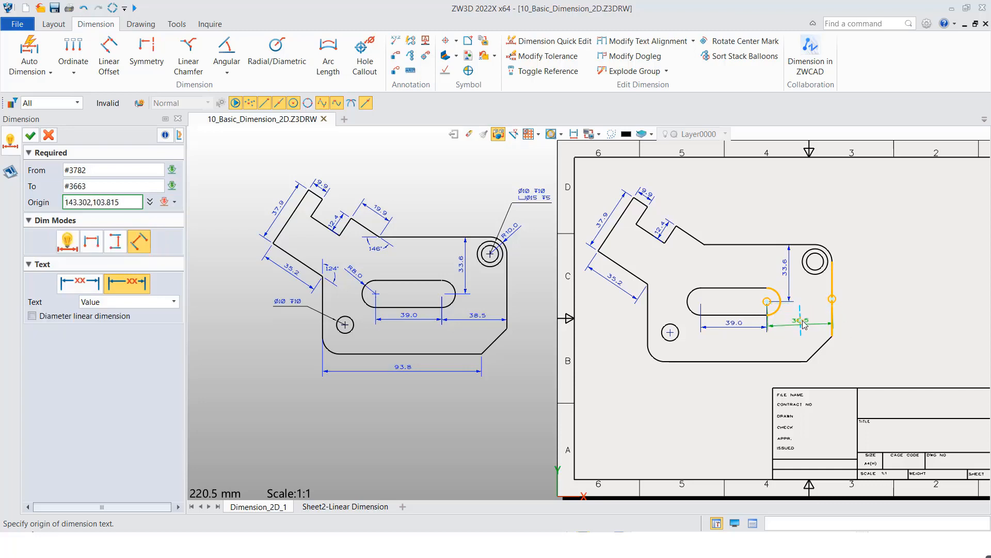
- Dimension the horizontal distance from the left vertical edge's lower end to the chamfer's bottom corner in automatic mode, placed below the plate
{"action": "left_click", "coordinate": [648, 346]}
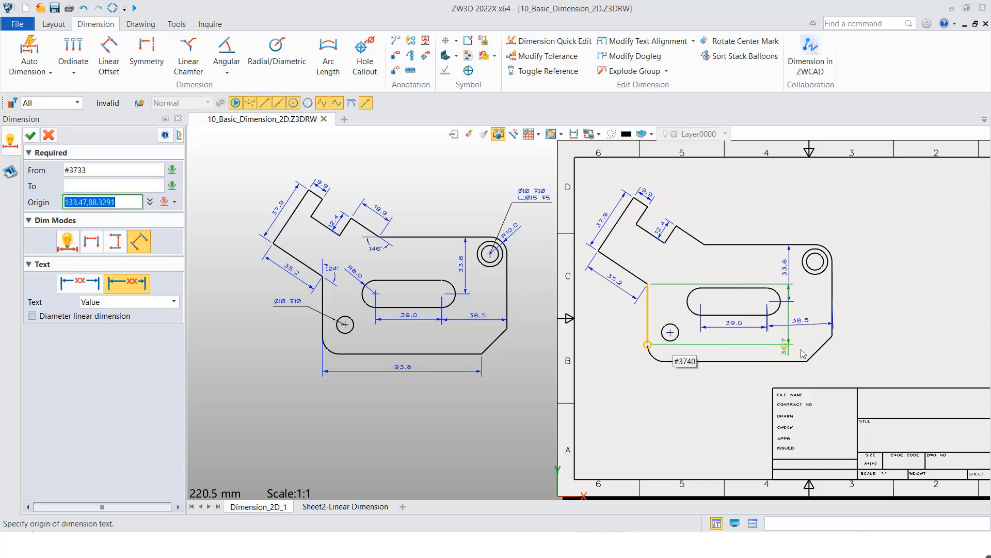
{"action": "left_click", "coordinate": [807, 364]}
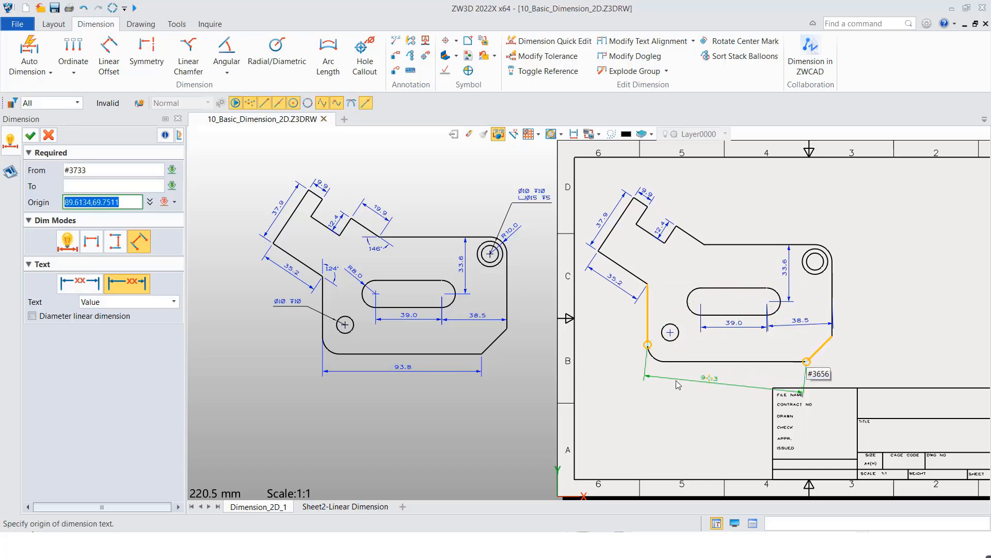
{"action": "left_click", "coordinate": [67, 241]}
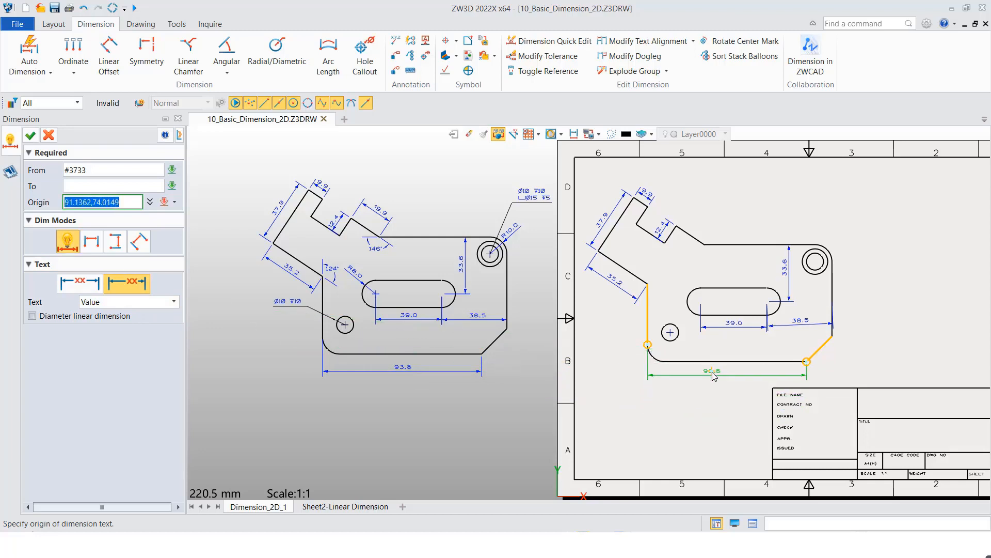
{"action": "left_click", "coordinate": [814, 382]}
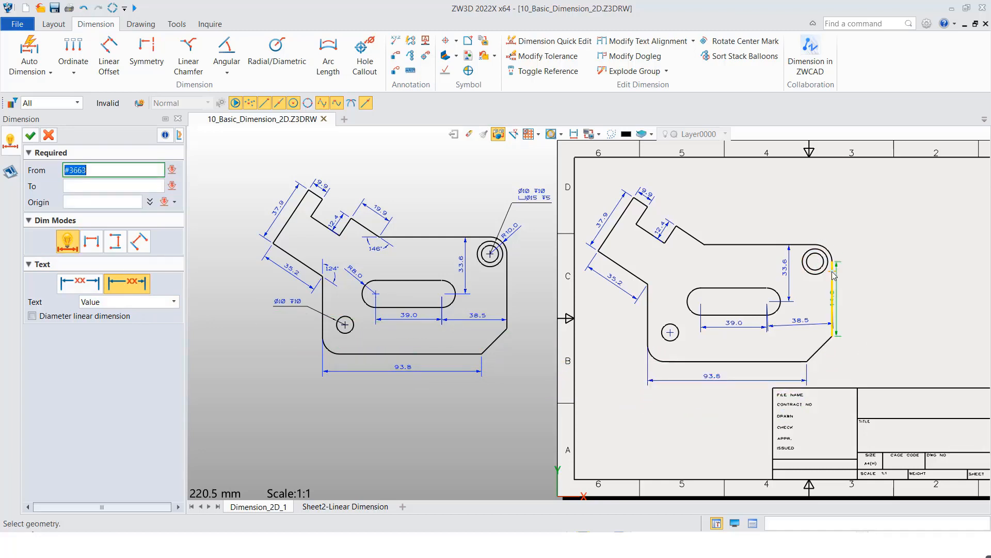
- Add radius dimensions to the plate's upper-right rounded corner and the slot's left end arc
{"action": "left_click", "coordinate": [824, 252]}
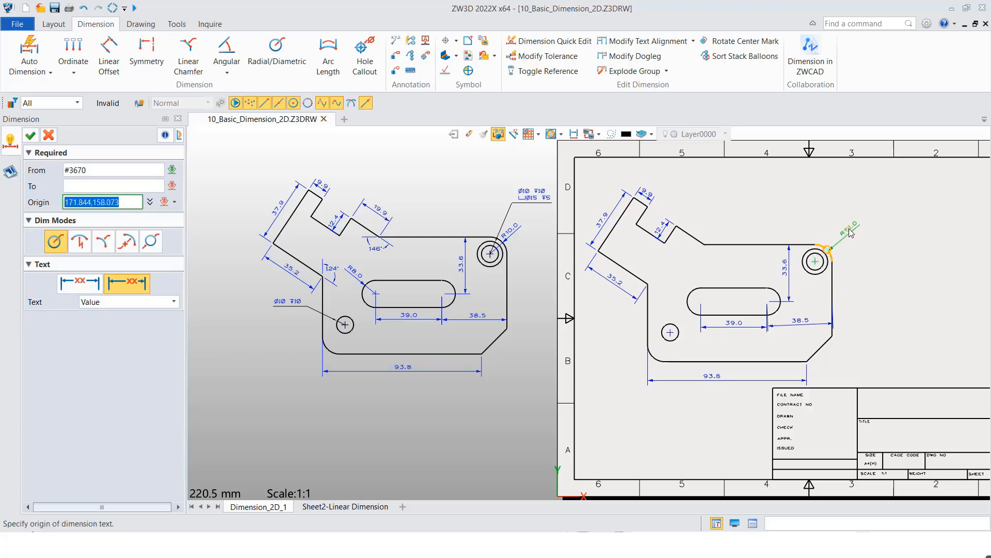
{"action": "left_click", "coordinate": [845, 224]}
{"action": "left_click", "coordinate": [689, 304]}
{"action": "left_click", "coordinate": [662, 314]}
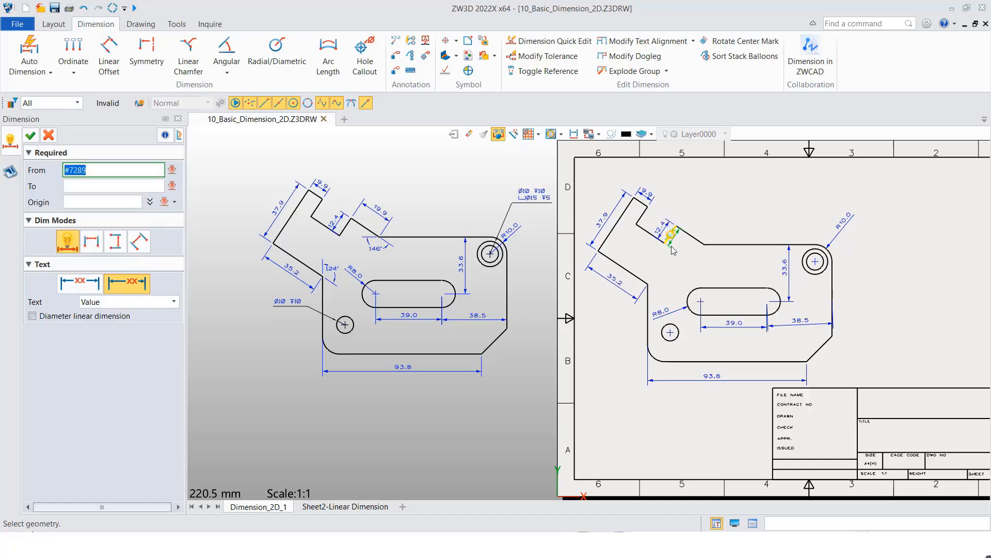
- Dimension the angle between the plate's top edge and the adjoining sloped edge, placing the text below the corner
{"action": "scroll", "coordinate": [717, 239], "scroll_direction": "up", "scroll_amount": 3}
{"action": "left_click", "coordinate": [703, 238]}
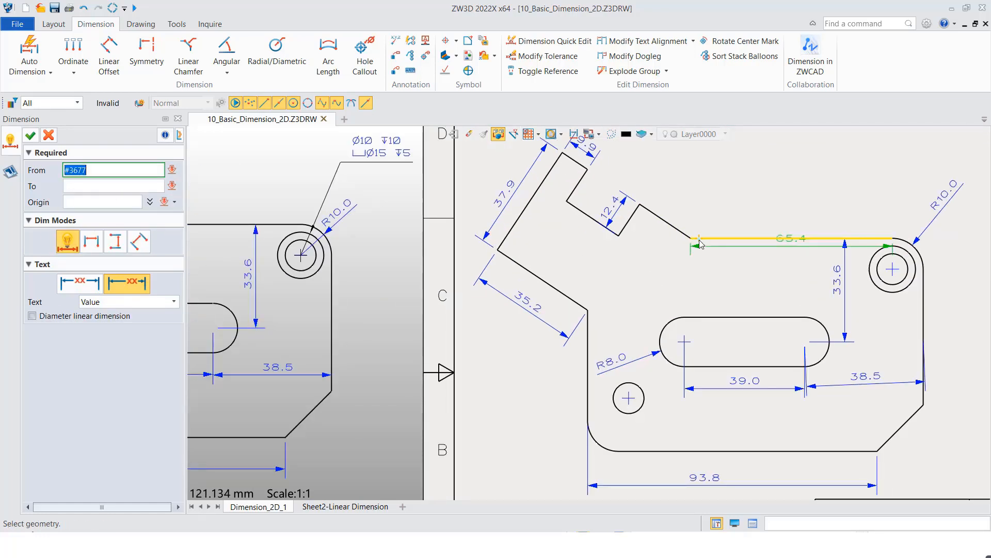
{"action": "left_click", "coordinate": [683, 234]}
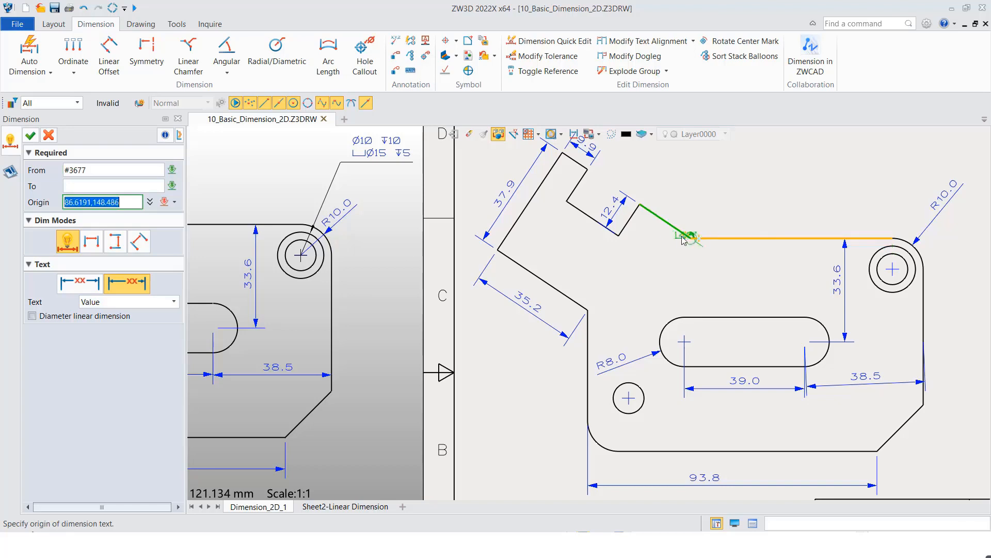
{"action": "left_click", "coordinate": [683, 233]}
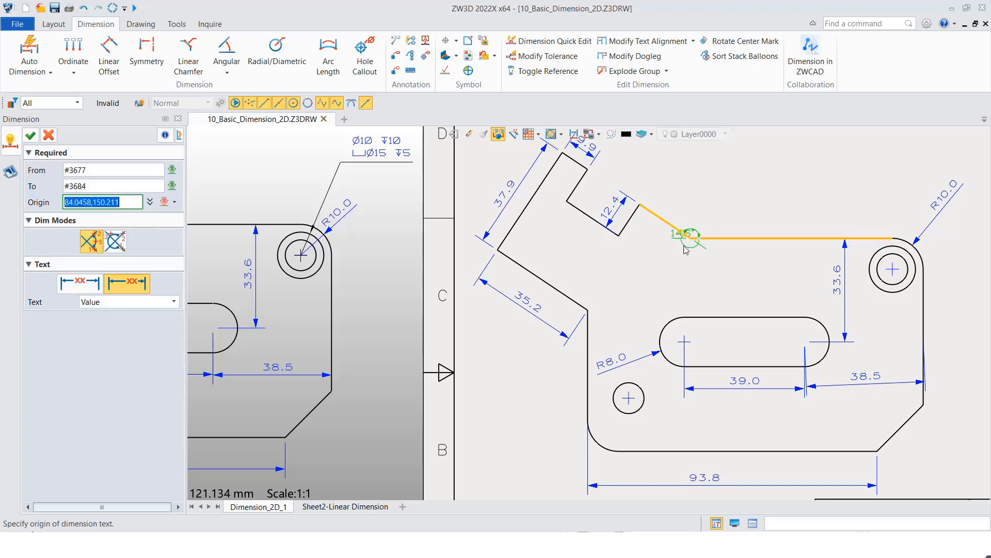
{"action": "left_click", "coordinate": [684, 262]}
- Dimension the angle between the left vertical edge and the arm's lower edge, and finish dimensioning
{"action": "left_click", "coordinate": [589, 326]}
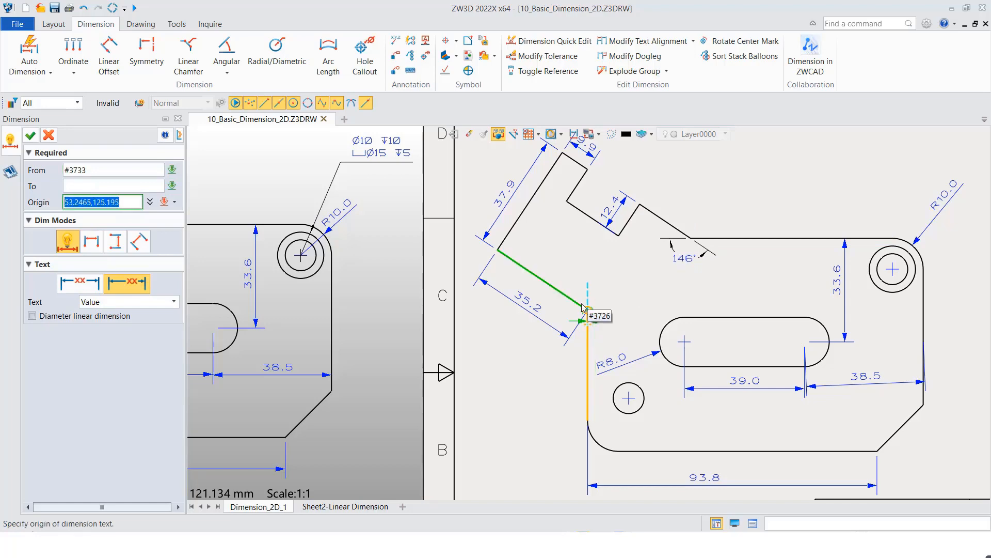
{"action": "left_click", "coordinate": [590, 309]}
{"action": "left_click", "coordinate": [603, 299]}
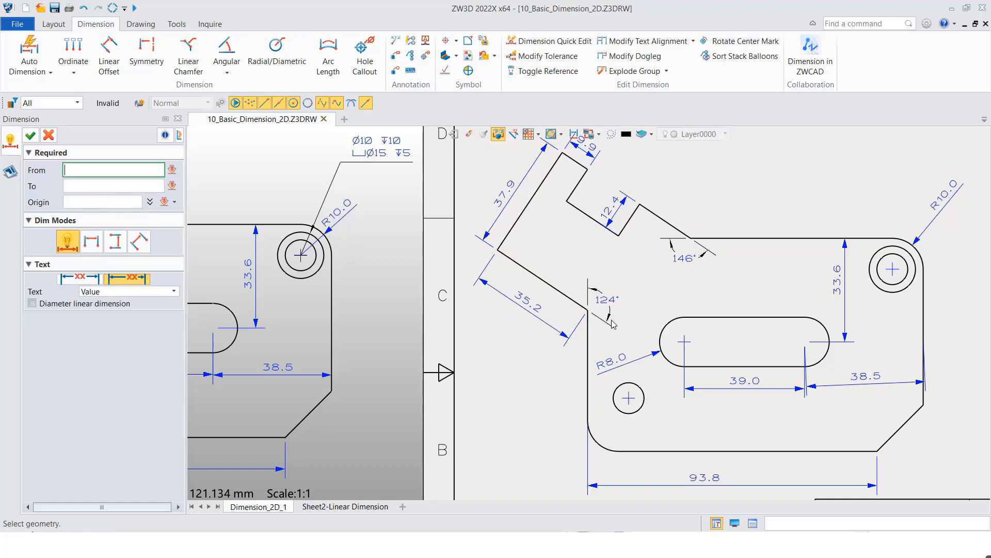
{"action": "scroll", "coordinate": [657, 231], "scroll_direction": "down", "scroll_amount": 3}
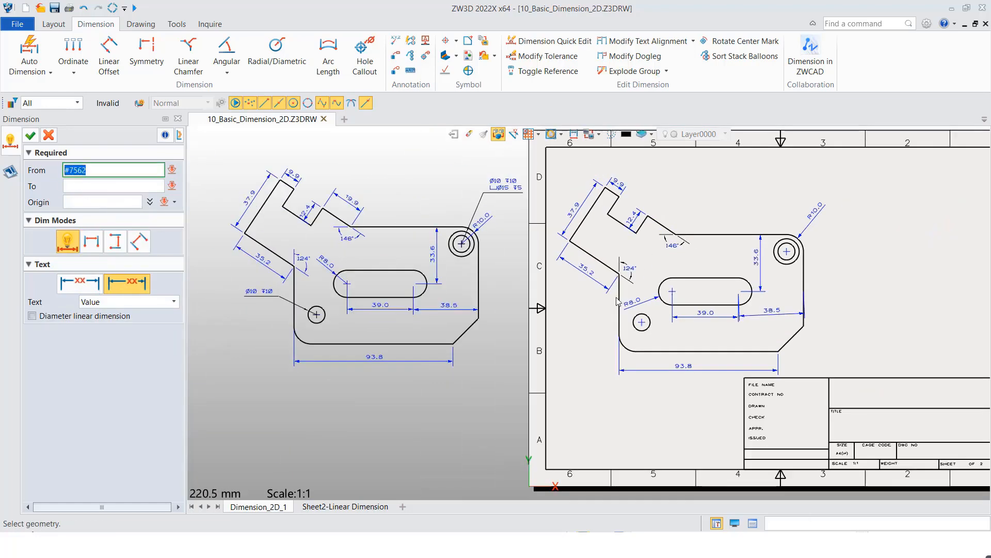
{"action": "left_click", "coordinate": [428, 343]}
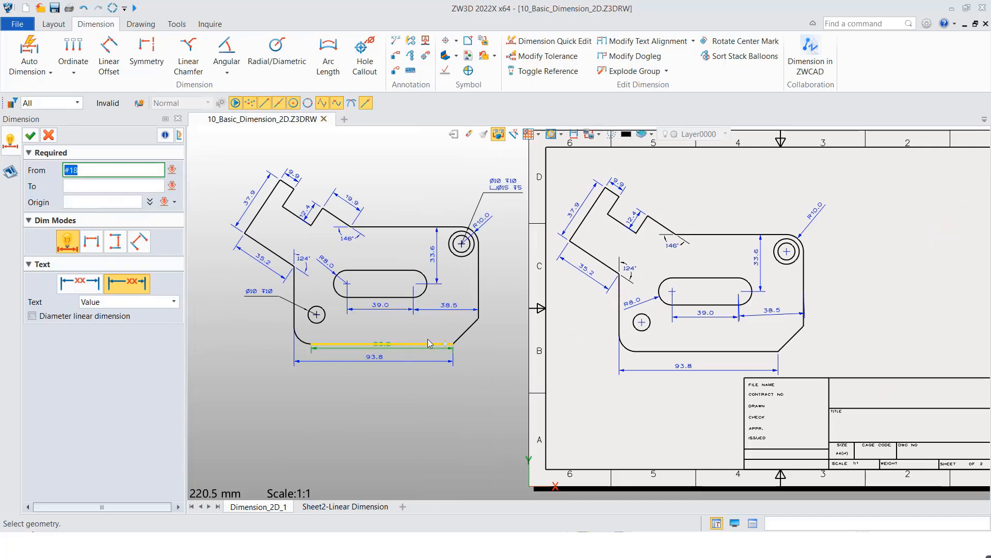
{"action": "middle_click", "coordinate": [506, 379]}
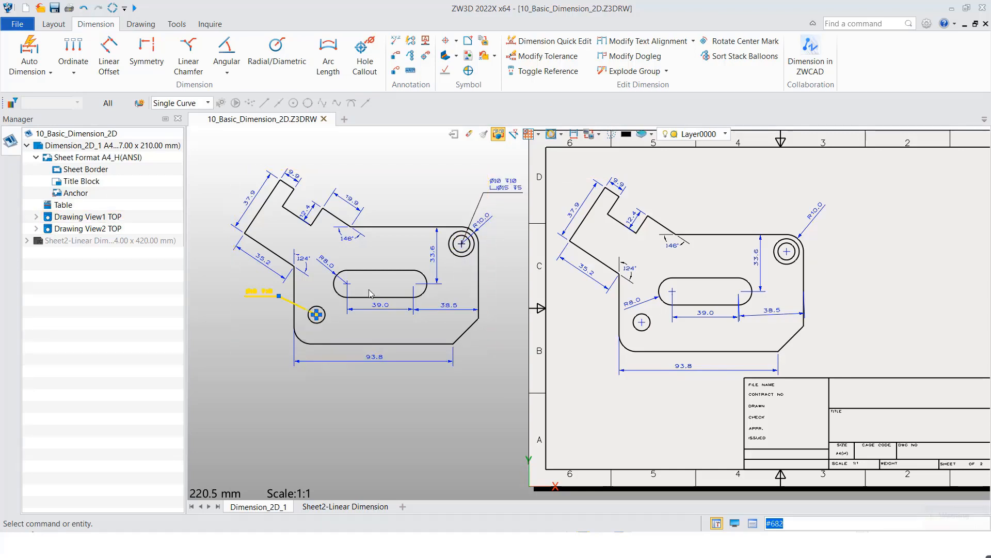
- Add hole callouts to the counterbored hole and the lower-left hole of the right-hand view, and move the counterbored hole's callout above its hole
{"action": "left_click", "coordinate": [366, 62]}
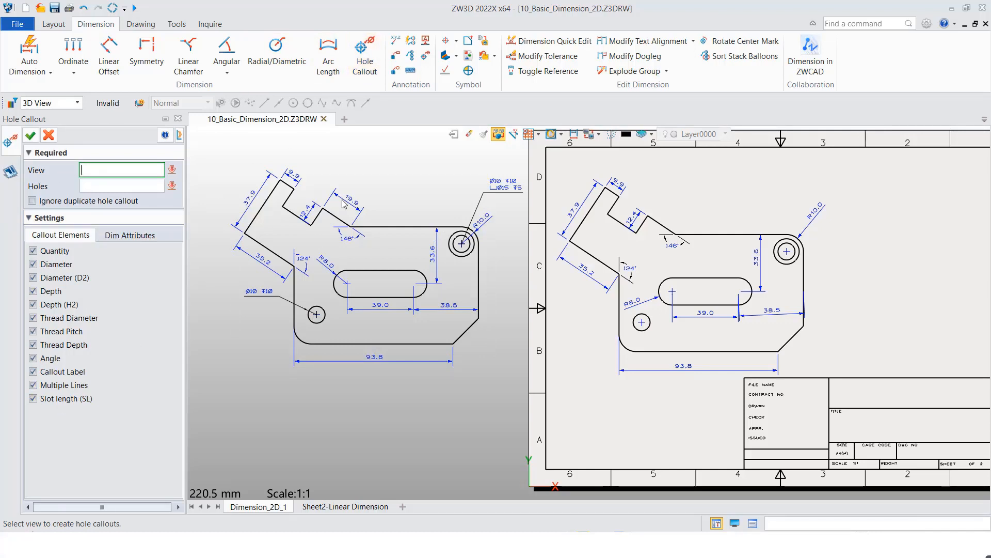
{"action": "left_click", "coordinate": [571, 191]}
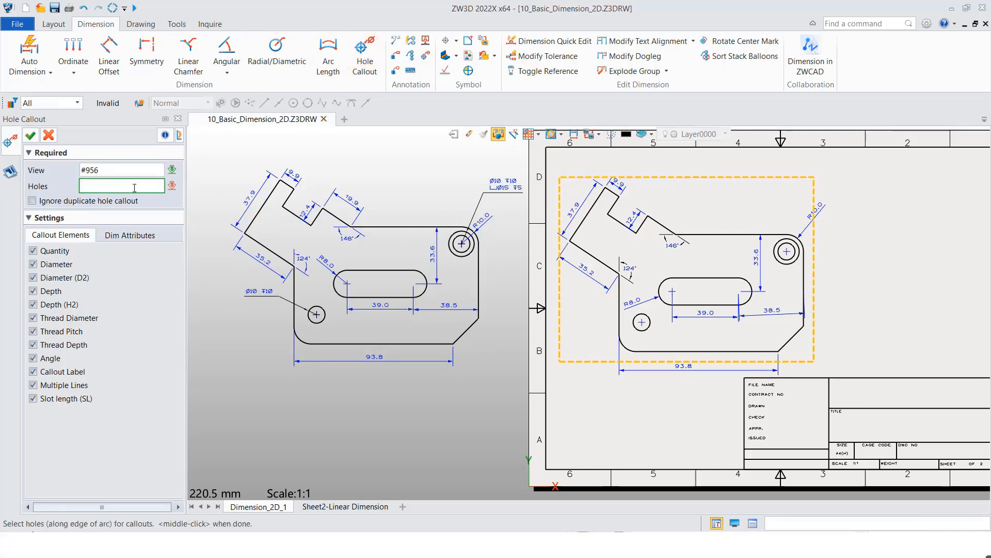
{"action": "left_click", "coordinate": [778, 242]}
{"action": "left_click", "coordinate": [648, 315]}
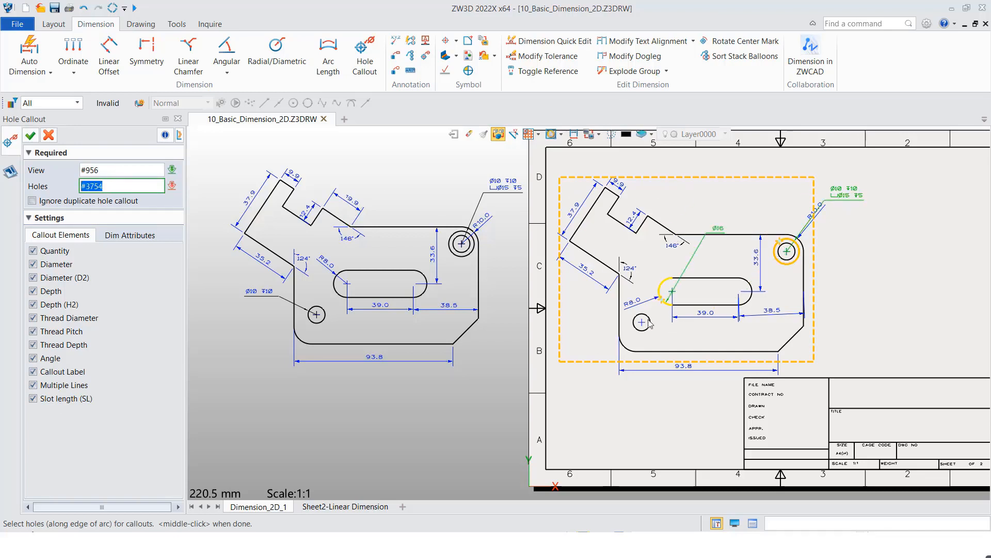
{"action": "middle_click", "coordinate": [724, 187]}
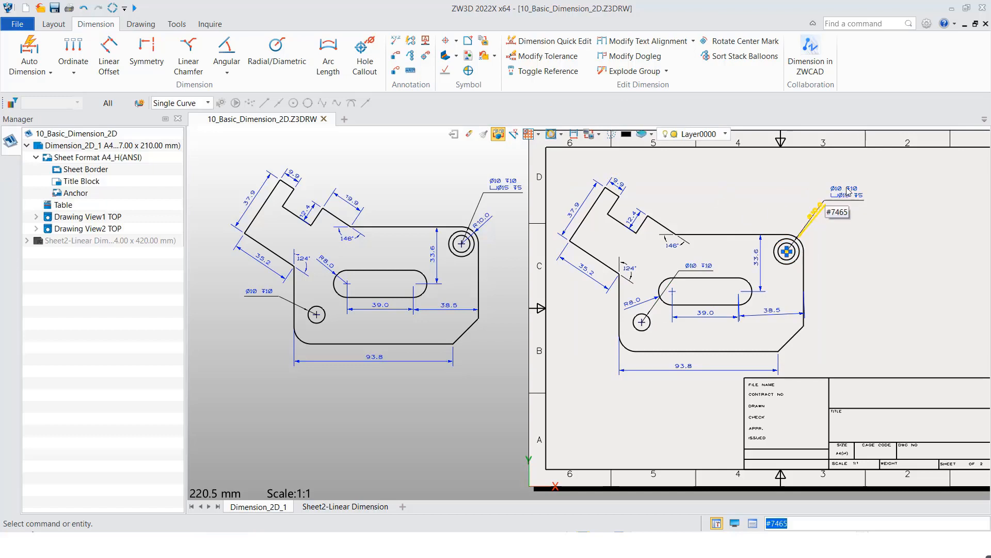
{"action": "left_click_drag", "start_coordinate": [845, 193], "coordinate": [814, 181]}
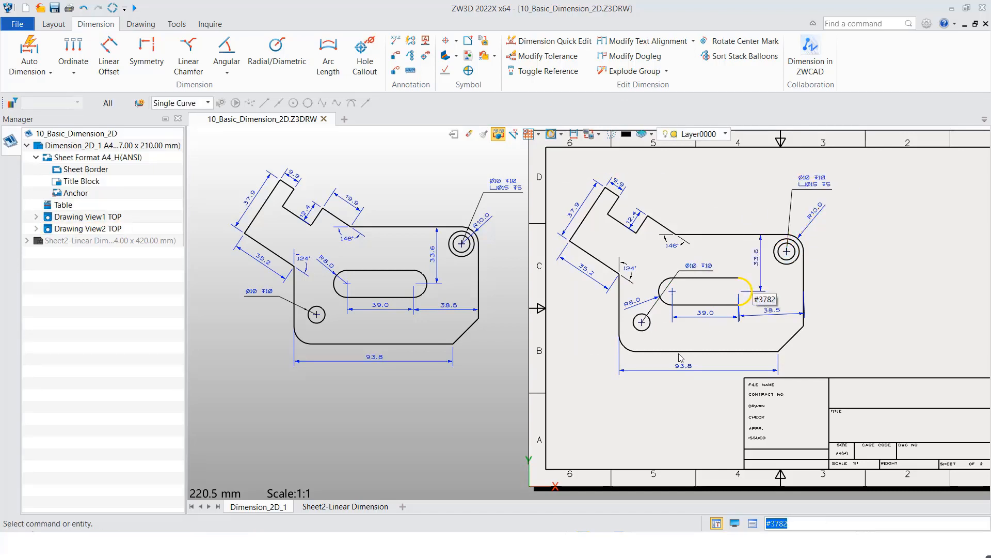
- Move the lower-left hole's callout in the right-hand view to below and left of its hole
{"action": "left_click_drag", "start_coordinate": [680, 271], "coordinate": [582, 343]}
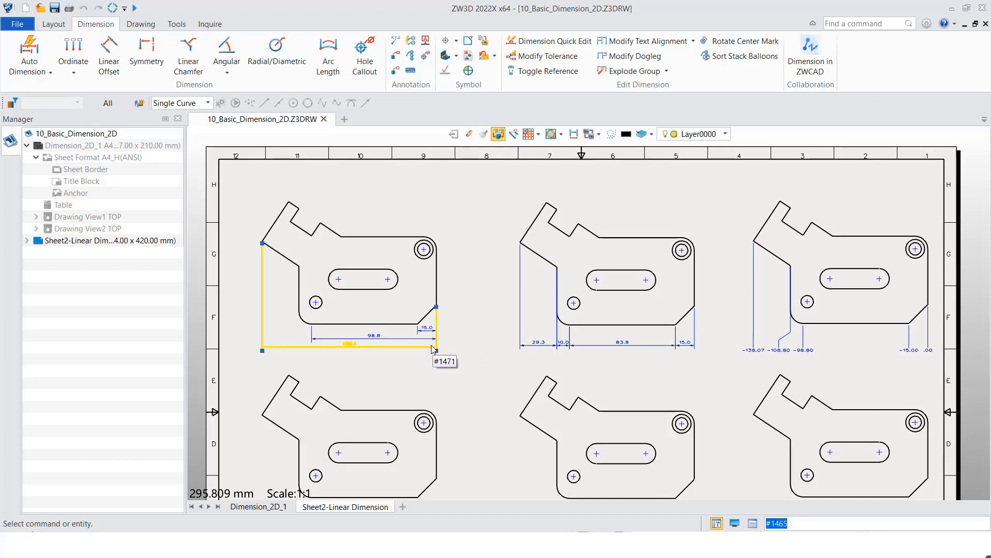
- Try to reposition the baseline and ordinate dimensions below the upper plate views on the linear dimension sheet
{"action": "mouse_move", "coordinate": [432, 339]}
{"action": "left_mouse_down"}
{"action": "mouse_move", "coordinate": [431, 358]}
{"action": "mouse_move", "coordinate": [429, 347]}
{"action": "left_mouse_up"}
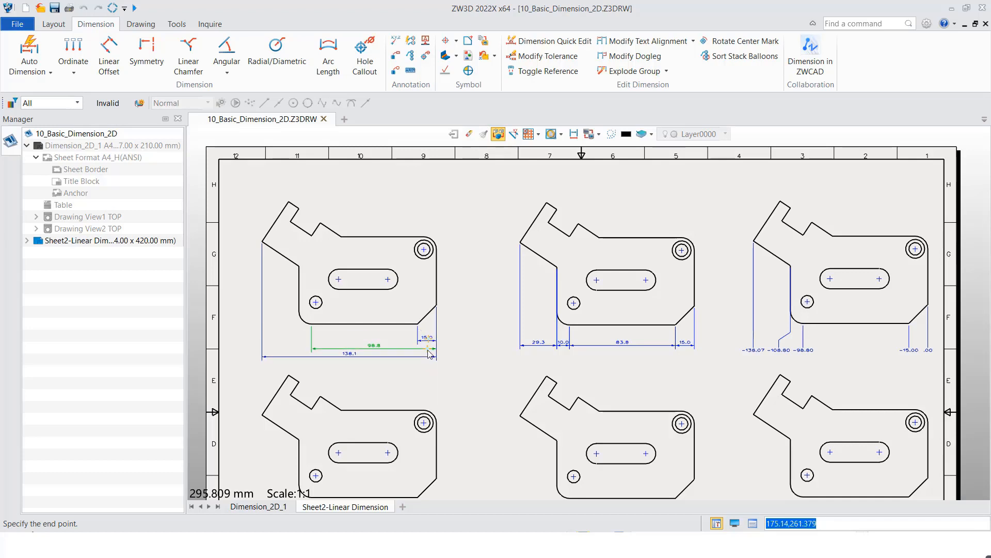
{"action": "left_click", "coordinate": [429, 351]}
{"action": "key", "text": "Escape"}
{"action": "left_click", "coordinate": [609, 345]}
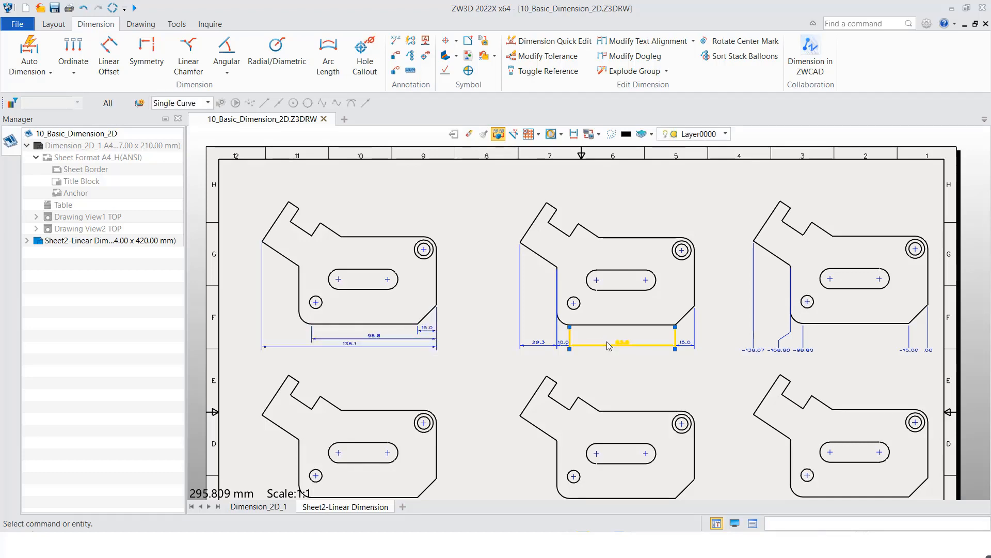
{"action": "key", "text": "Escape"}
{"action": "left_click_drag", "start_coordinate": [778, 343], "coordinate": [779, 361]}
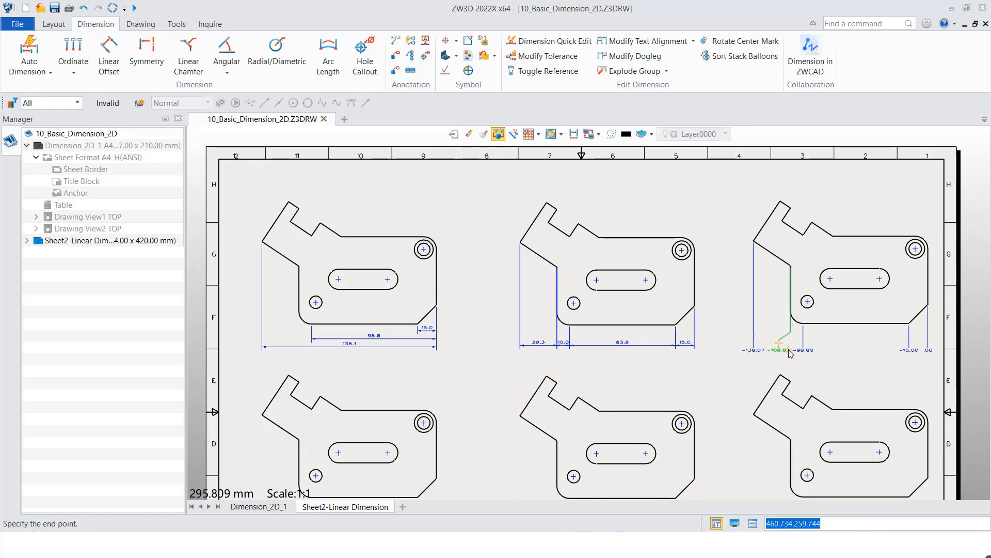
{"action": "left_click", "coordinate": [779, 361]}
- Add horizontal Baseline dimensions to the lower-left plate view, from the right edge to the chamfer's lower corner, the left edge and the arm's leftmost corner
{"action": "middle_click_drag", "start_coordinate": [547, 399], "coordinate": [535, 268]}
{"action": "scroll", "coordinate": [447, 349], "scroll_direction": "up", "scroll_amount": 2}
{"action": "middle_click_drag", "start_coordinate": [447, 351], "coordinate": [522, 361]}
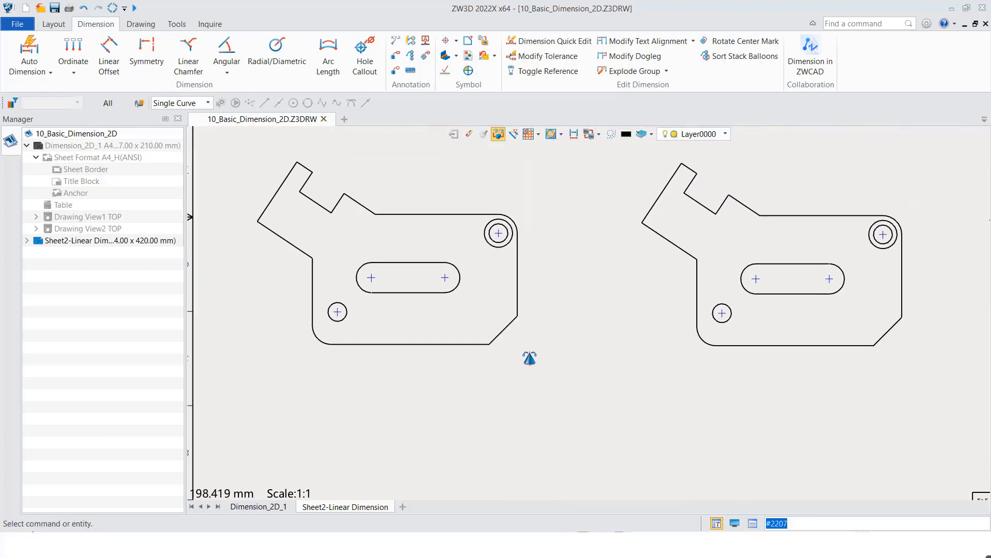
{"action": "left_click", "coordinate": [80, 75]}
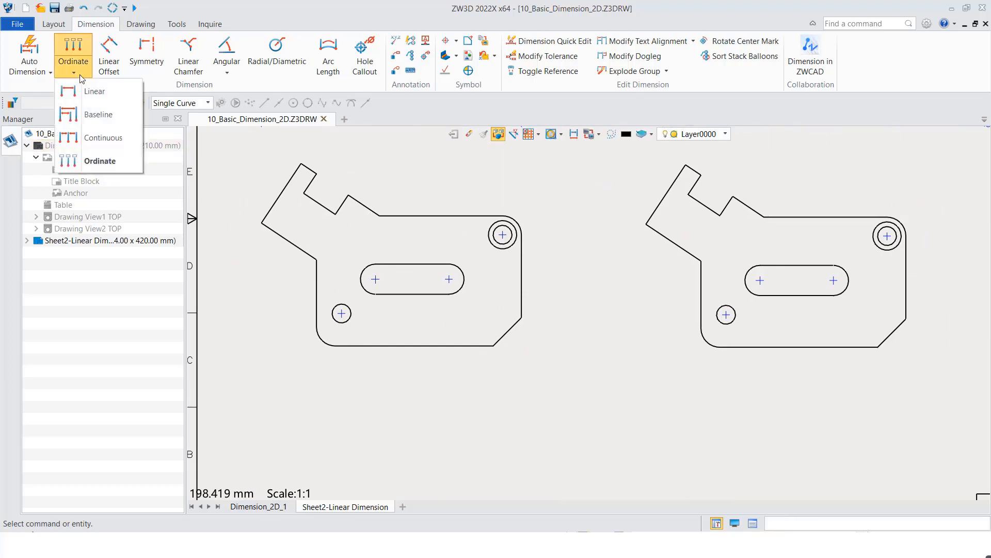
{"action": "left_click", "coordinate": [88, 115]}
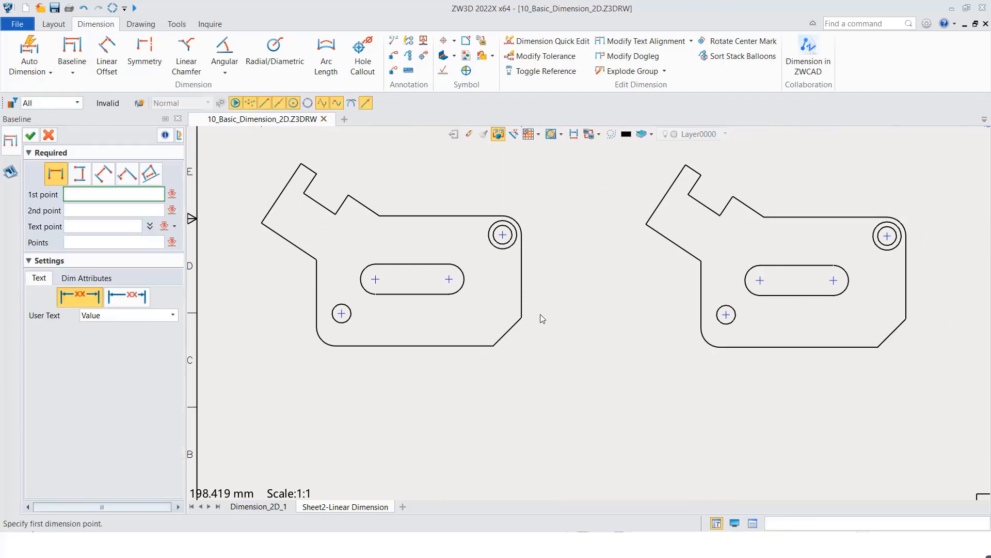
{"action": "left_click", "coordinate": [523, 318]}
{"action": "left_click", "coordinate": [493, 347]}
{"action": "left_click", "coordinate": [509, 370]}
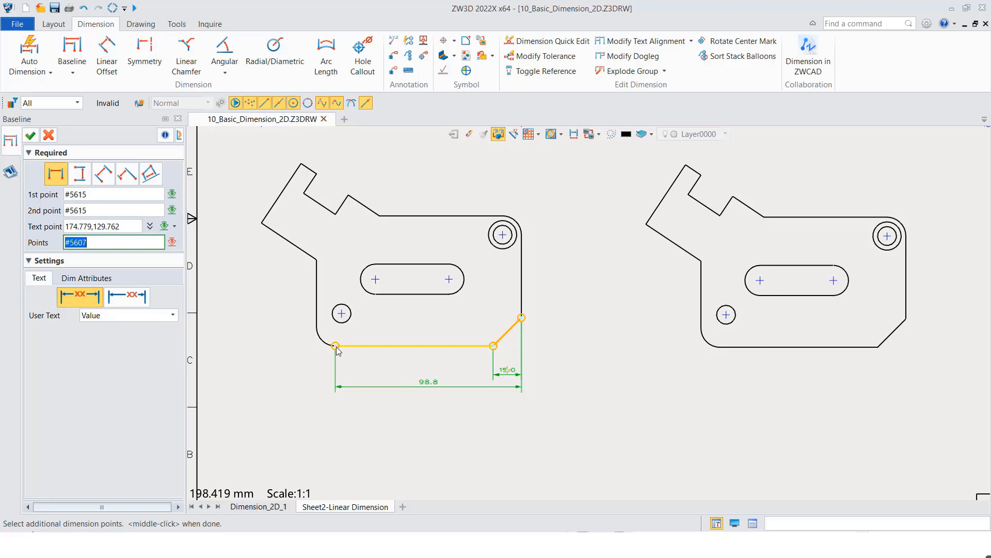
{"action": "left_click", "coordinate": [317, 327]}
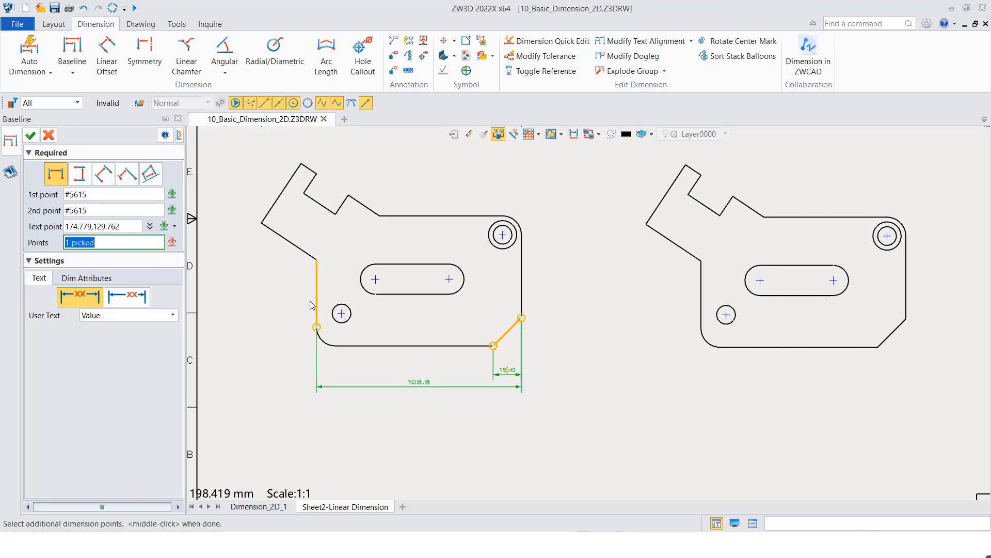
{"action": "left_click", "coordinate": [264, 222]}
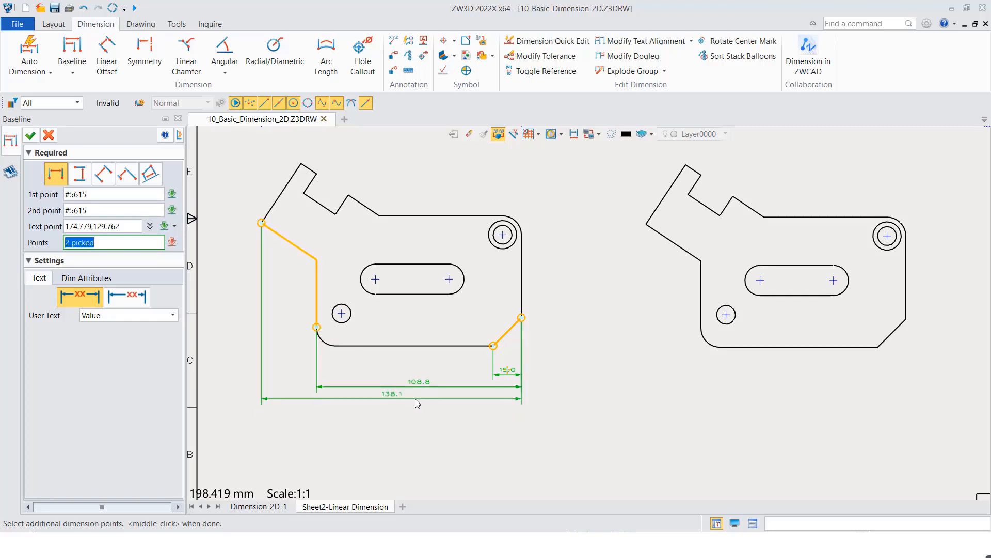
{"action": "middle_click", "coordinate": [559, 333]}
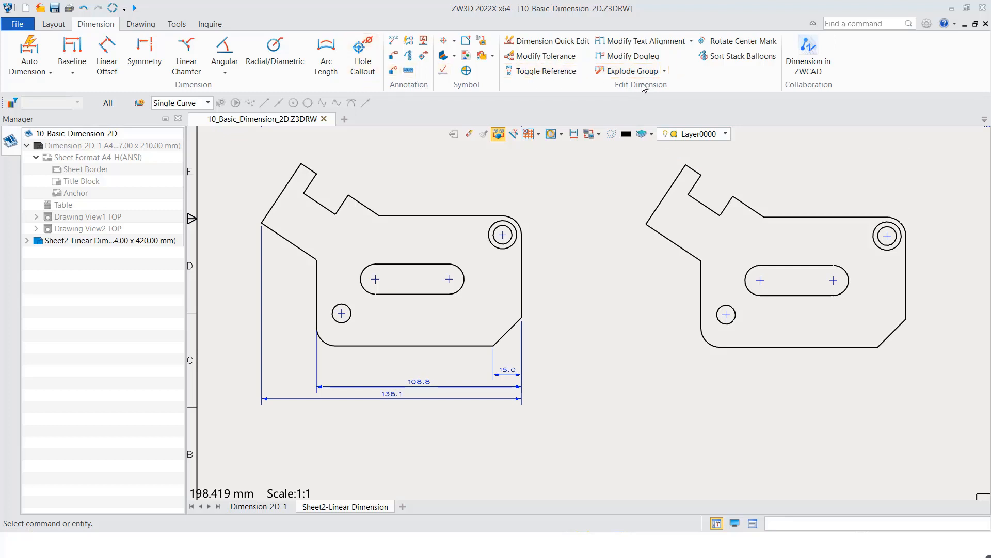
- Add a dimension to the left end of the plate's bottom edge to the lower-left view's baseline group
{"action": "left_click", "coordinate": [664, 72]}
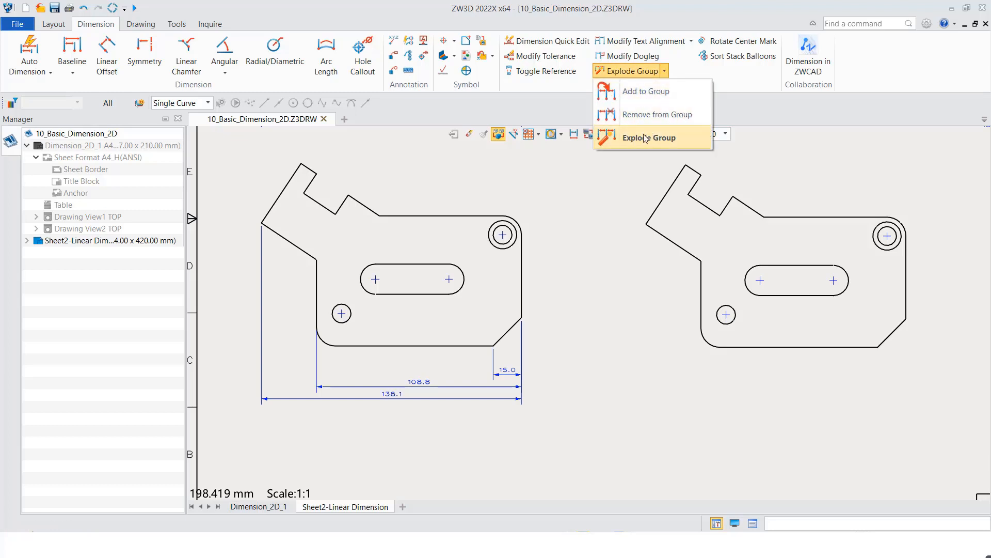
{"action": "left_click", "coordinate": [638, 93]}
{"action": "left_click", "coordinate": [472, 393]}
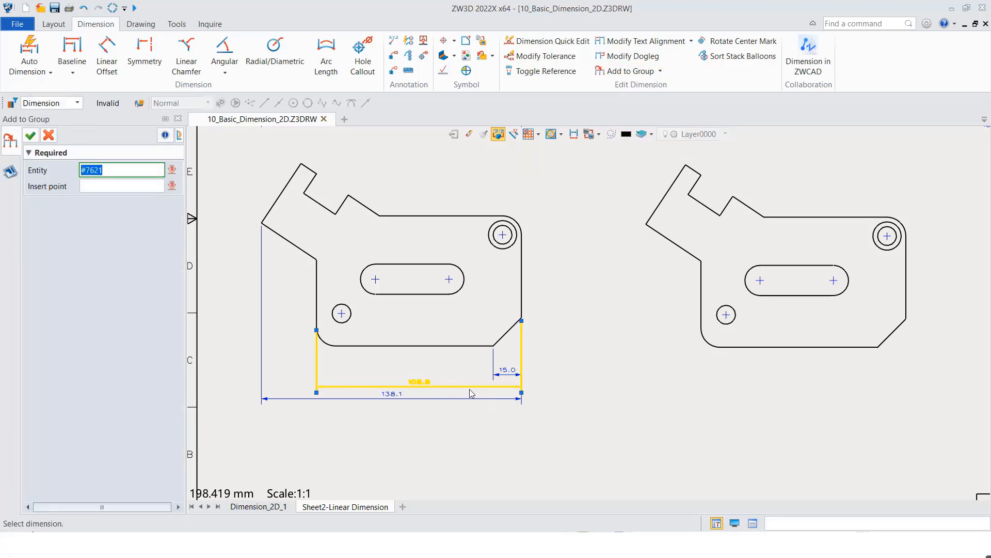
{"action": "middle_click", "coordinate": [474, 389]}
{"action": "left_click", "coordinate": [335, 348]}
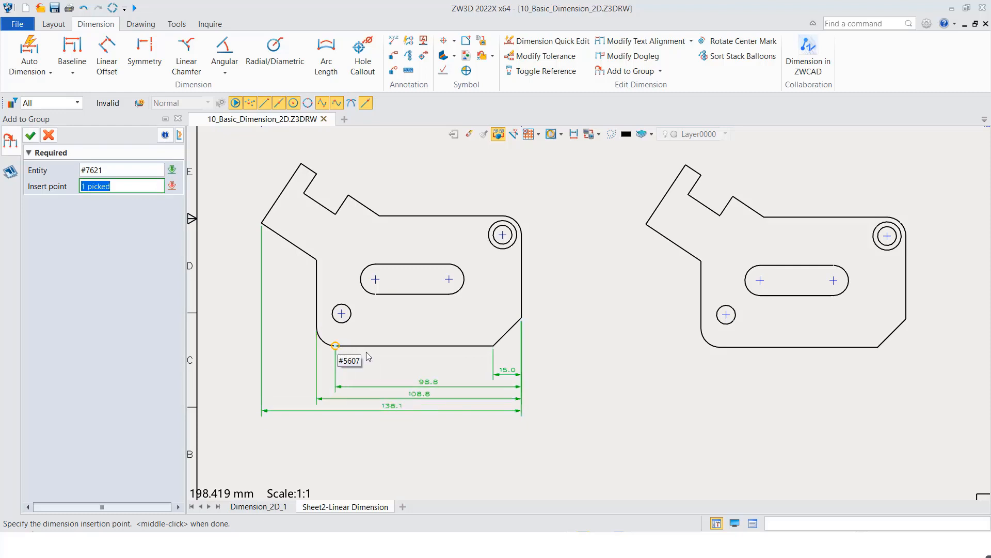
{"action": "middle_click", "coordinate": [606, 321]}
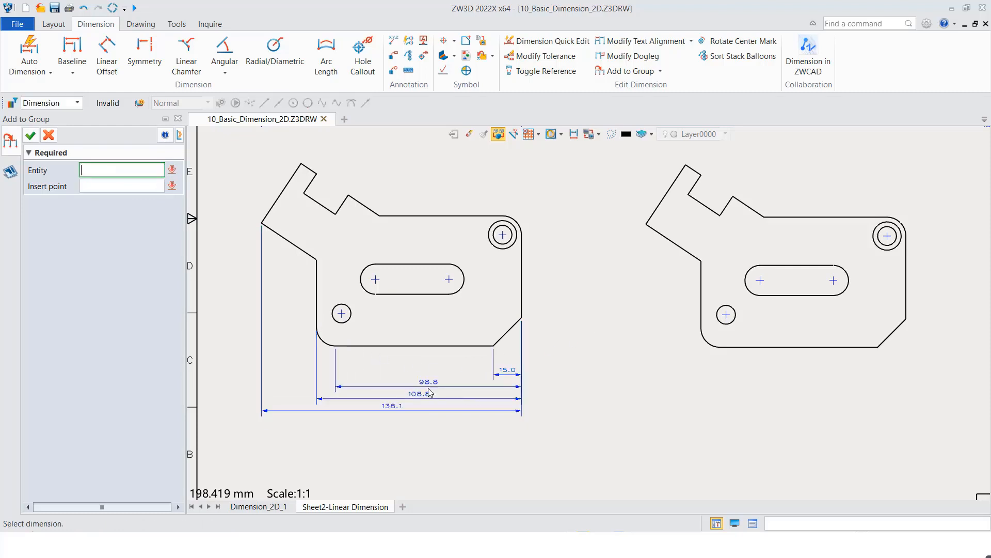
{"action": "left_click", "coordinate": [522, 371]}
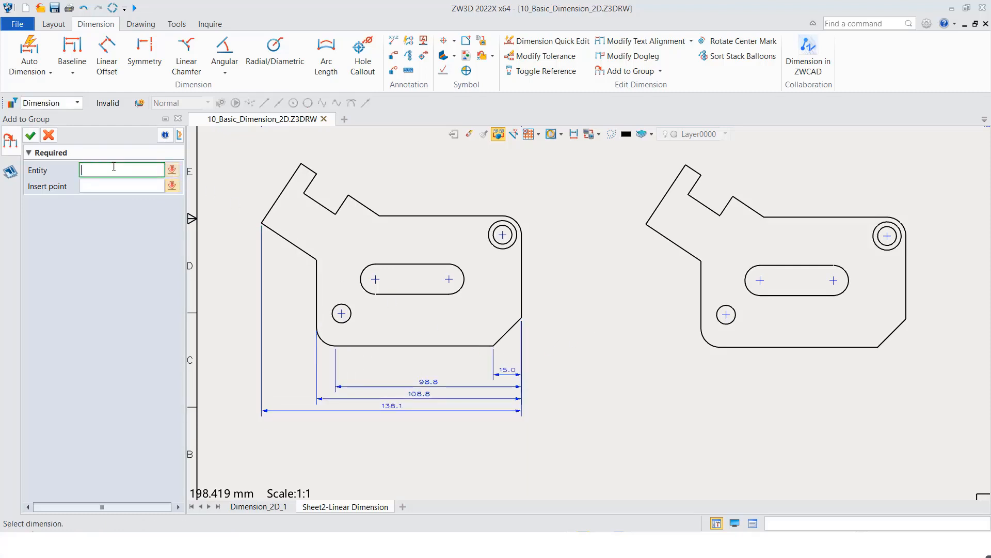
{"action": "left_click", "coordinate": [30, 135]}
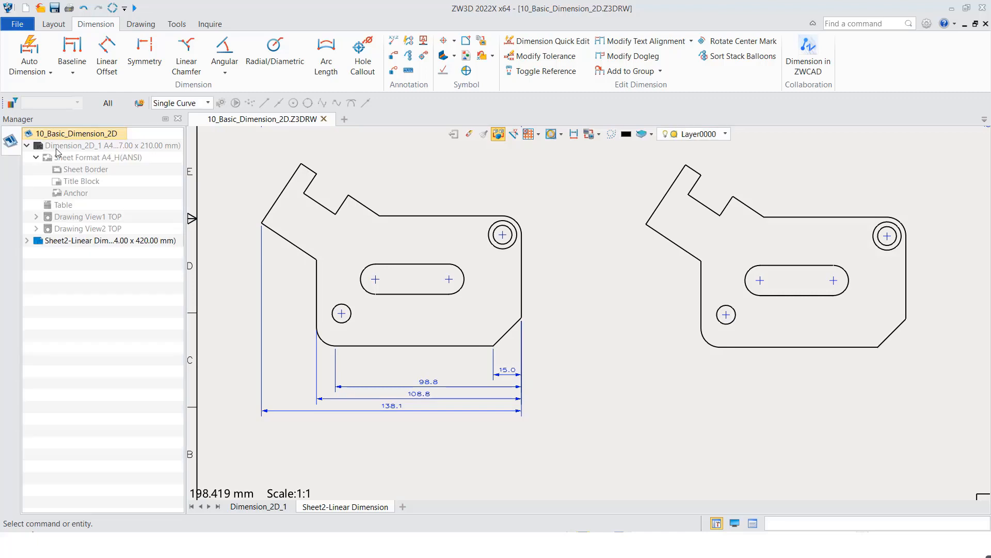
- Remove the 108.8 dimension to the plate's left edge from the baseline dimension group
{"action": "right_click", "coordinate": [440, 383]}
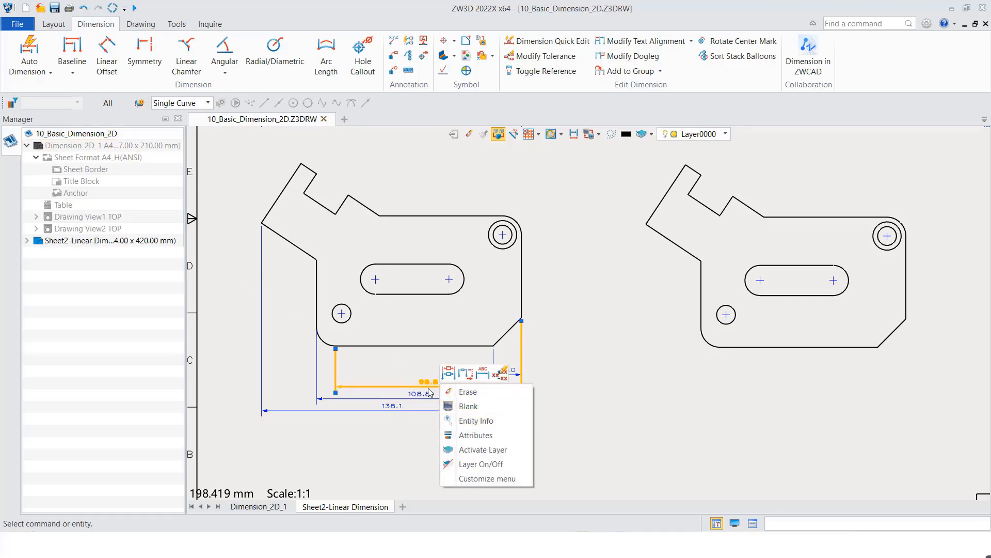
{"action": "left_click", "coordinate": [662, 73]}
{"action": "left_click", "coordinate": [659, 117]}
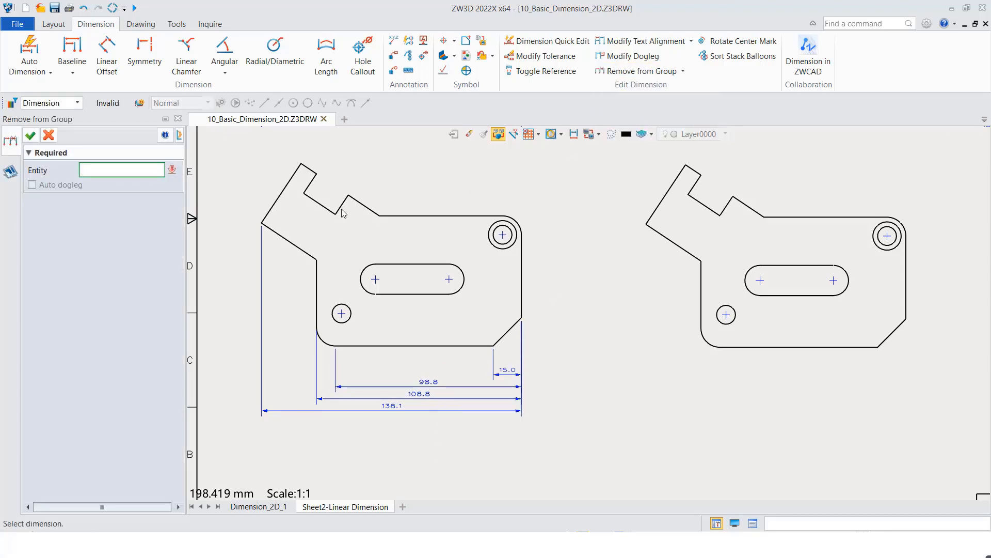
{"action": "left_click", "coordinate": [411, 394]}
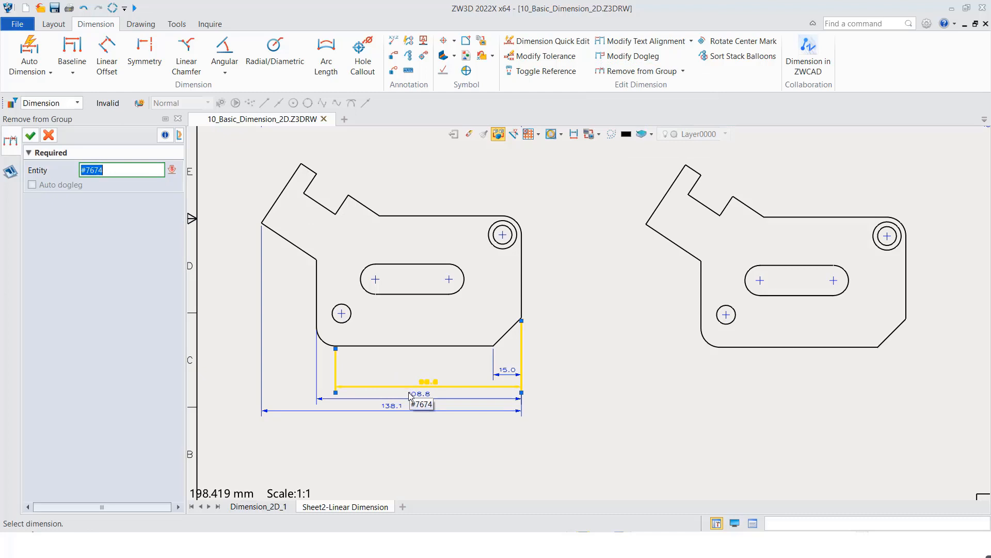
{"action": "left_click", "coordinate": [411, 395]}
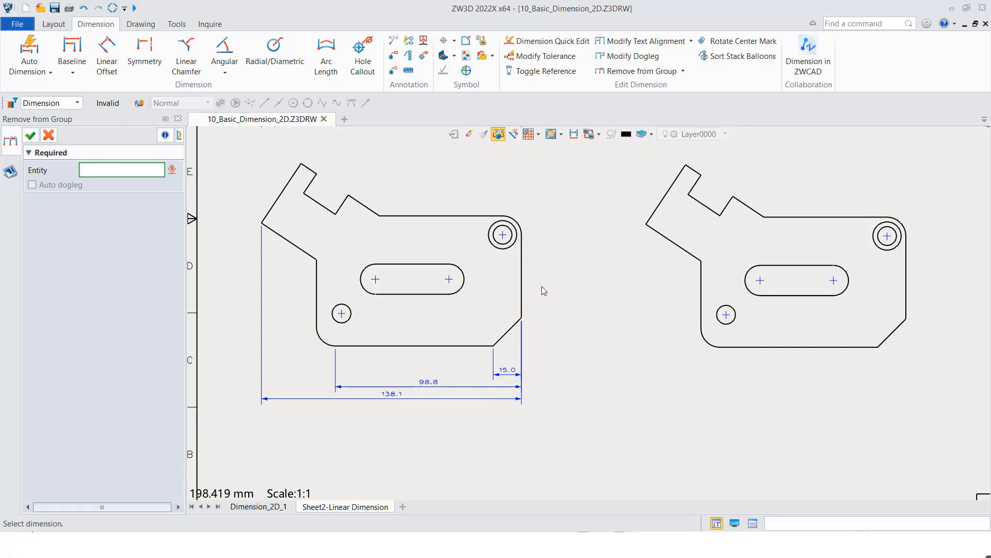
{"action": "left_click", "coordinate": [32, 137]}
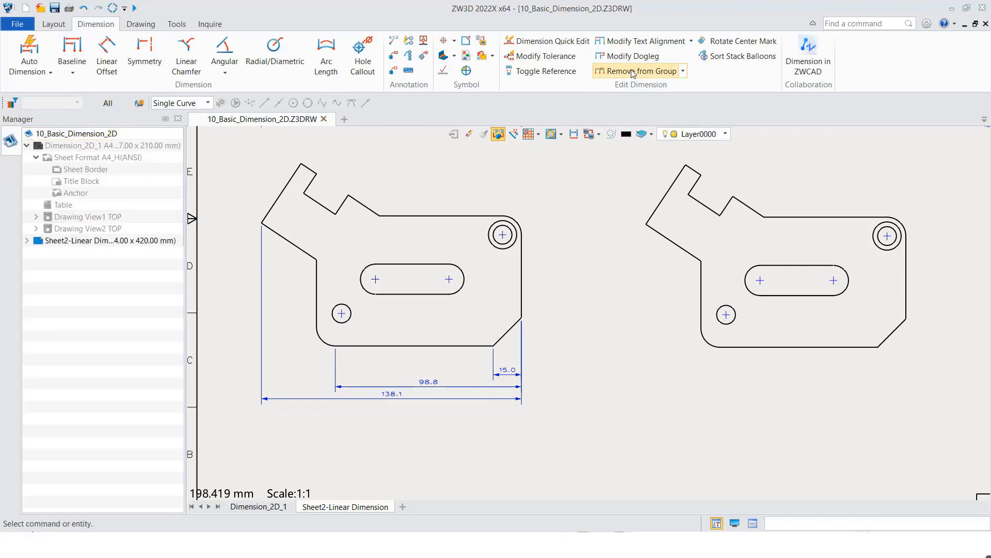
- Explode the lower-left view's baseline dimension group into separate dimensions
{"action": "left_click", "coordinate": [683, 73]}
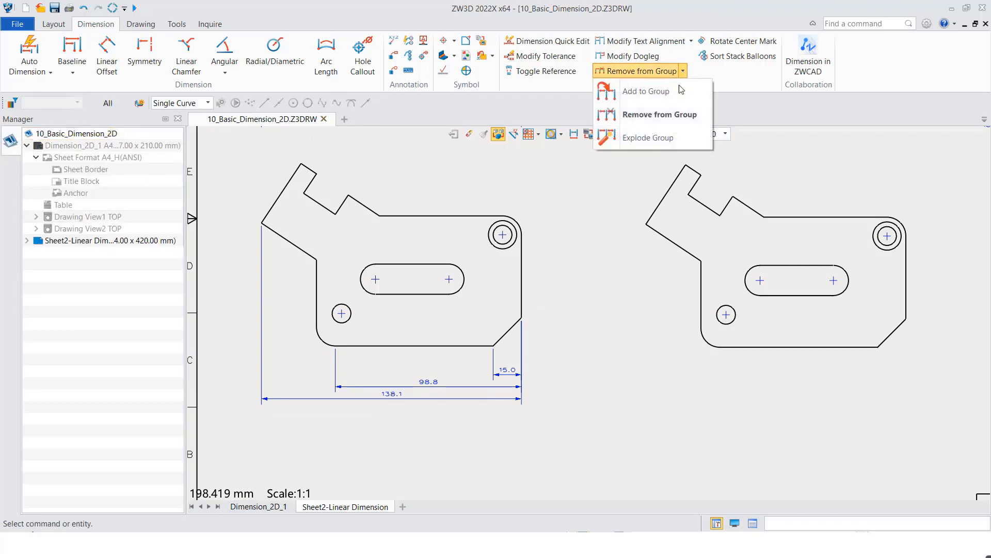
{"action": "left_click", "coordinate": [648, 138]}
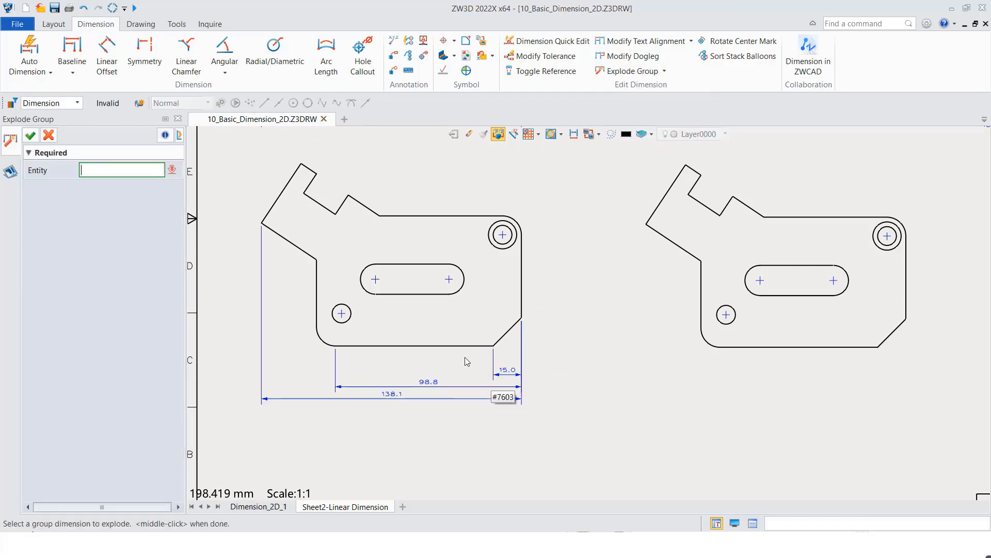
{"action": "left_click", "coordinate": [464, 382]}
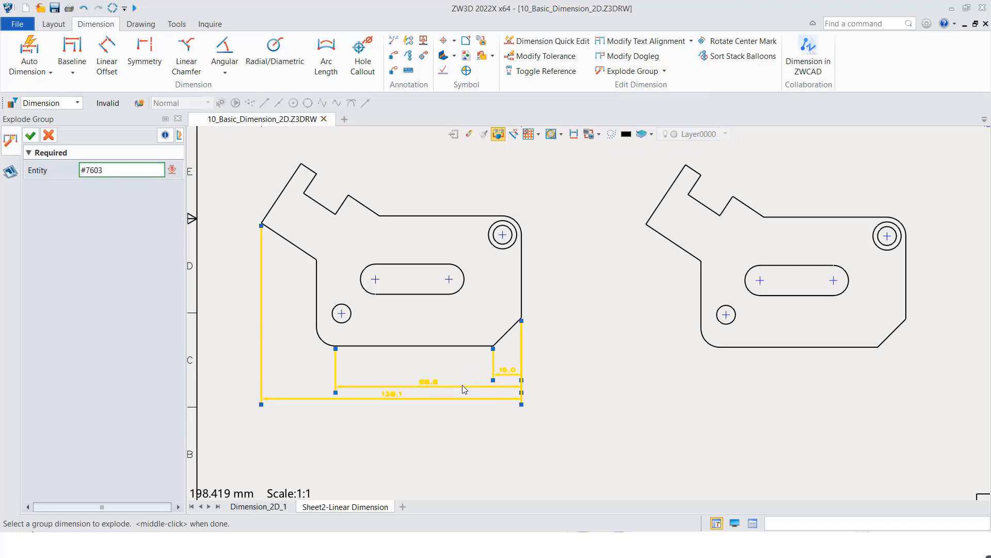
{"action": "middle_click", "coordinate": [600, 352]}
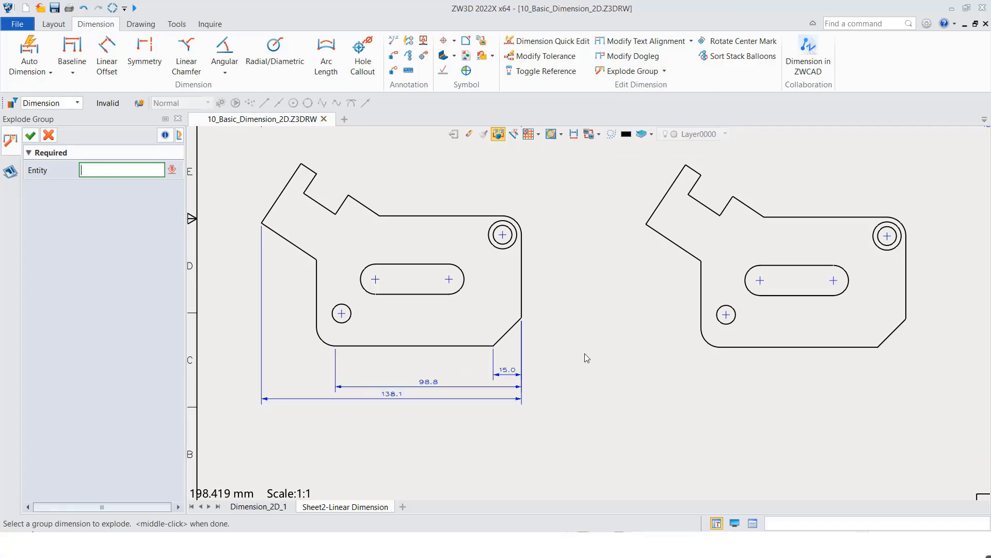
{"action": "scroll", "coordinate": [584, 353], "scroll_direction": "up", "scroll_amount": 1}
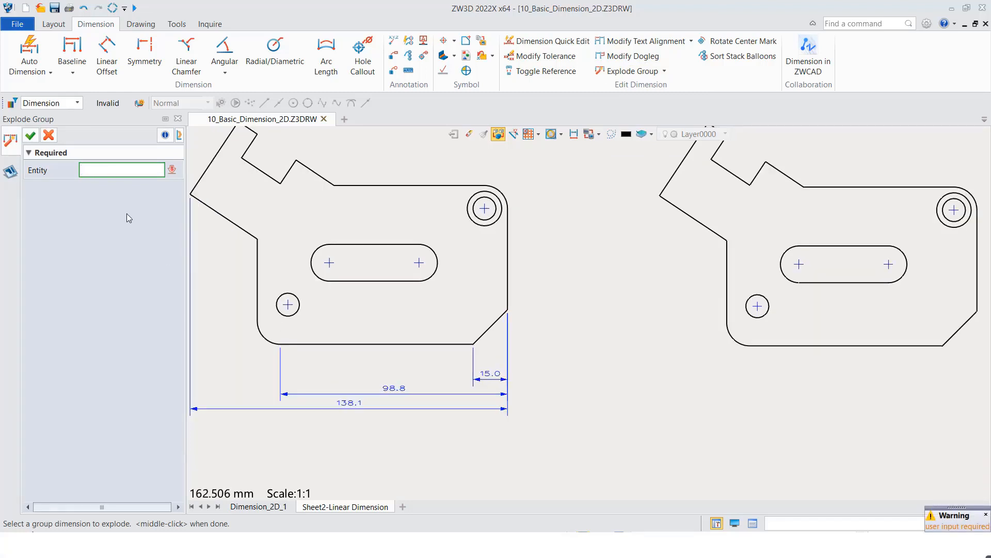
{"action": "left_click", "coordinate": [48, 135]}
{"action": "mouse_move", "coordinate": [418, 394]}
{"action": "left_mouse_down"}
{"action": "mouse_move", "coordinate": [414, 357]}
{"action": "mouse_move", "coordinate": [414, 393]}
{"action": "left_mouse_up"}
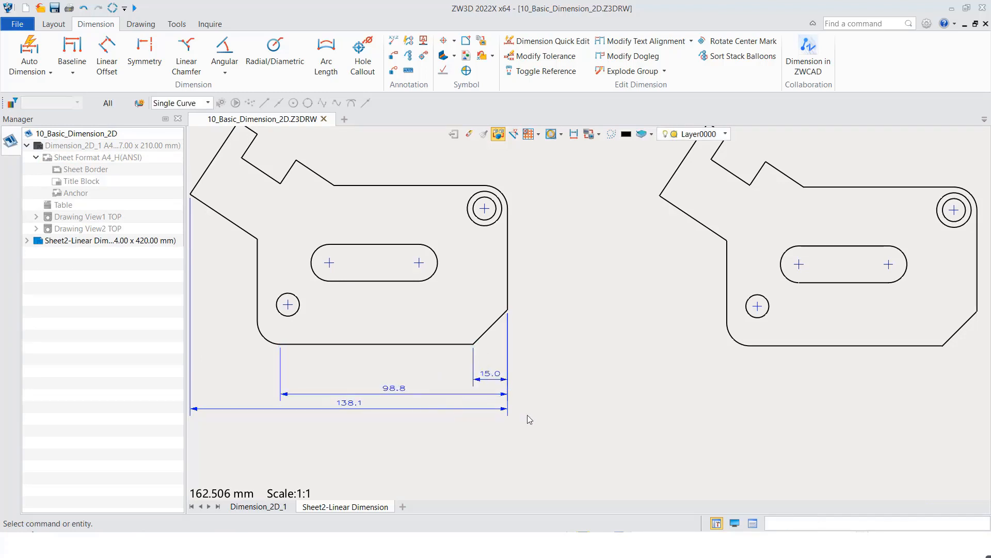
- Add horizontal Continuous dimensions below the lower-middle plate view, from the right edge through the chamfer's lower corner, bottom edge's left end and left edge to the arm's leftmost corner
{"action": "scroll", "coordinate": [572, 395], "scroll_direction": "down", "scroll_amount": 2}
{"action": "mouse_move", "coordinate": [572, 395]}
{"action": "middle_mouse_down"}
{"action": "mouse_move", "coordinate": [577, 387]}
{"action": "mouse_move", "coordinate": [385, 380]}
{"action": "mouse_move", "coordinate": [296, 394]}
{"action": "middle_mouse_up"}
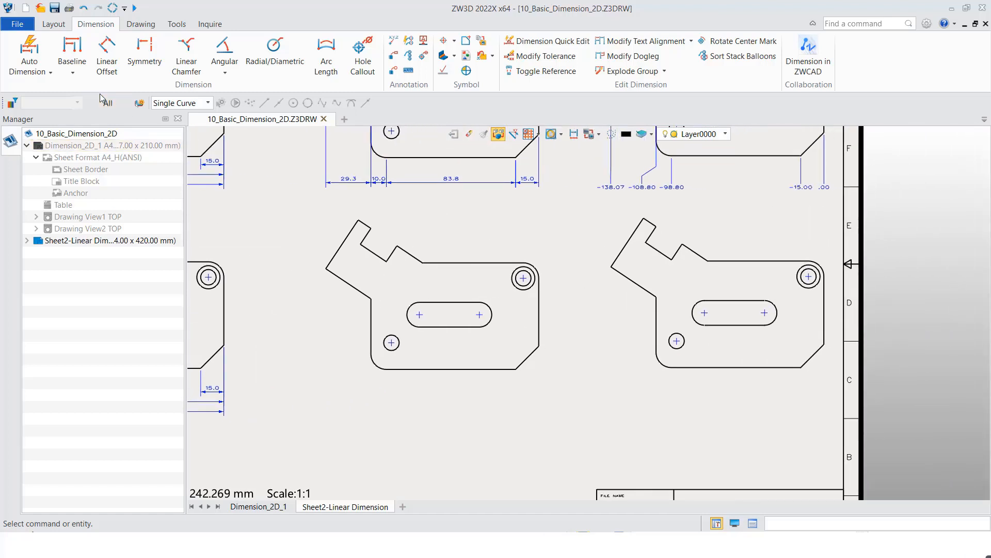
{"action": "left_click", "coordinate": [73, 72]}
{"action": "left_click", "coordinate": [102, 140]}
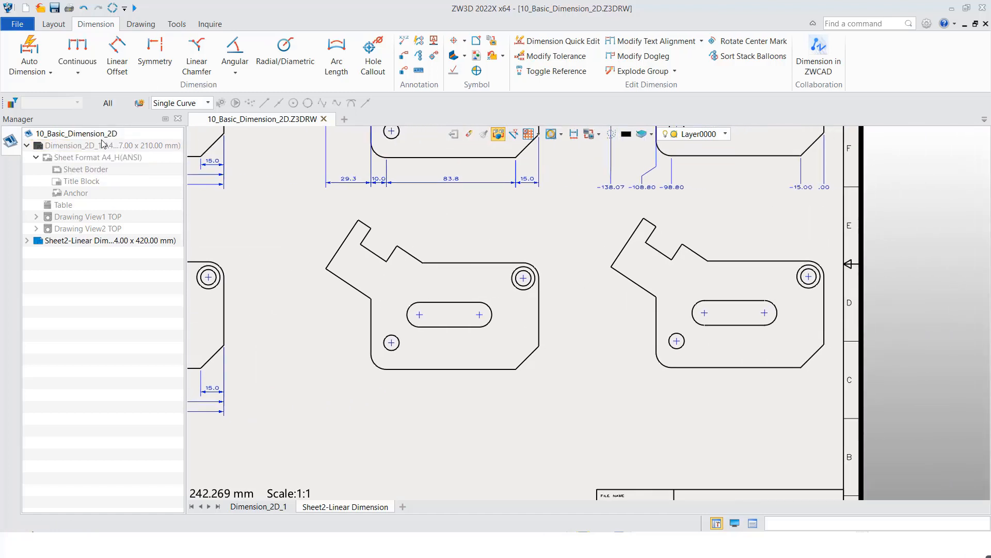
{"action": "left_click", "coordinate": [539, 351]}
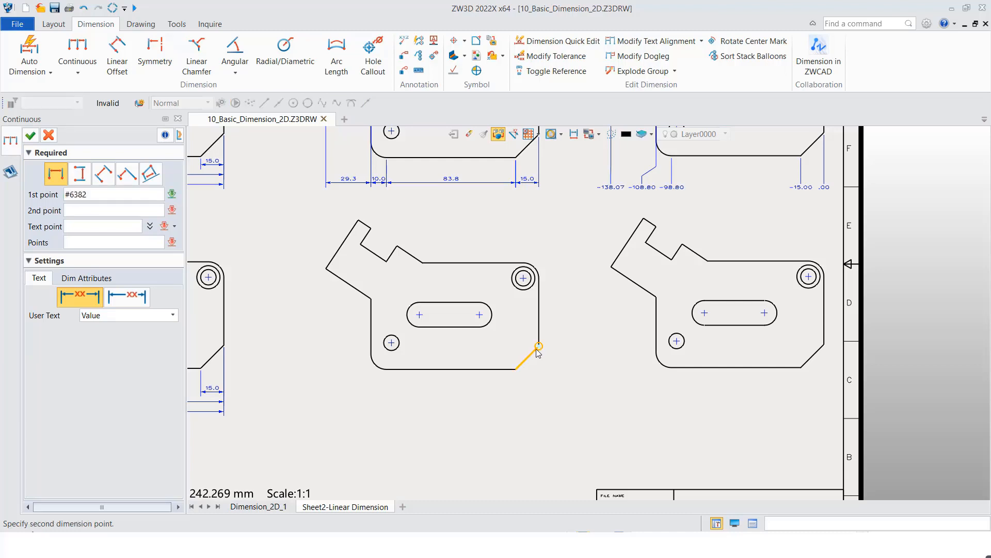
{"action": "left_click", "coordinate": [516, 368]}
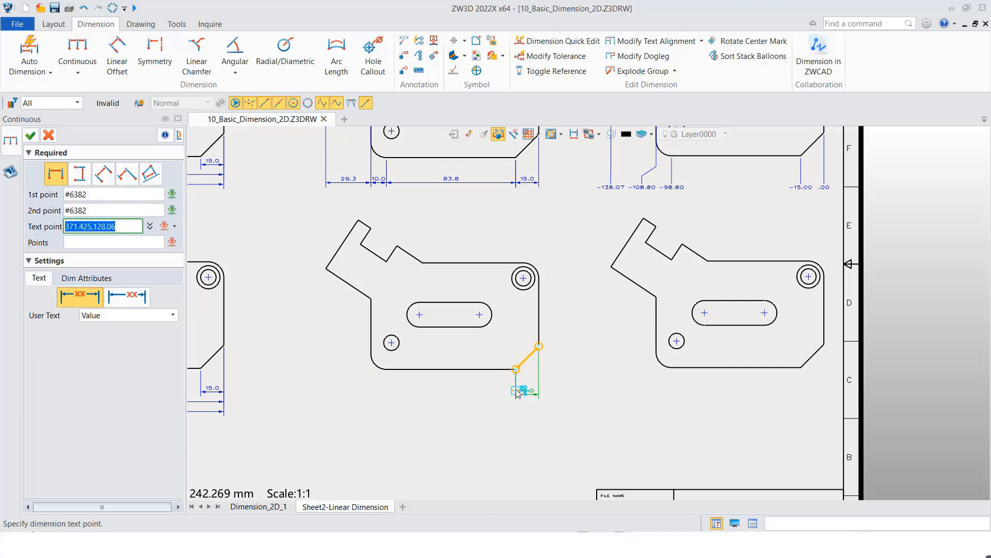
{"action": "left_click", "coordinate": [526, 394]}
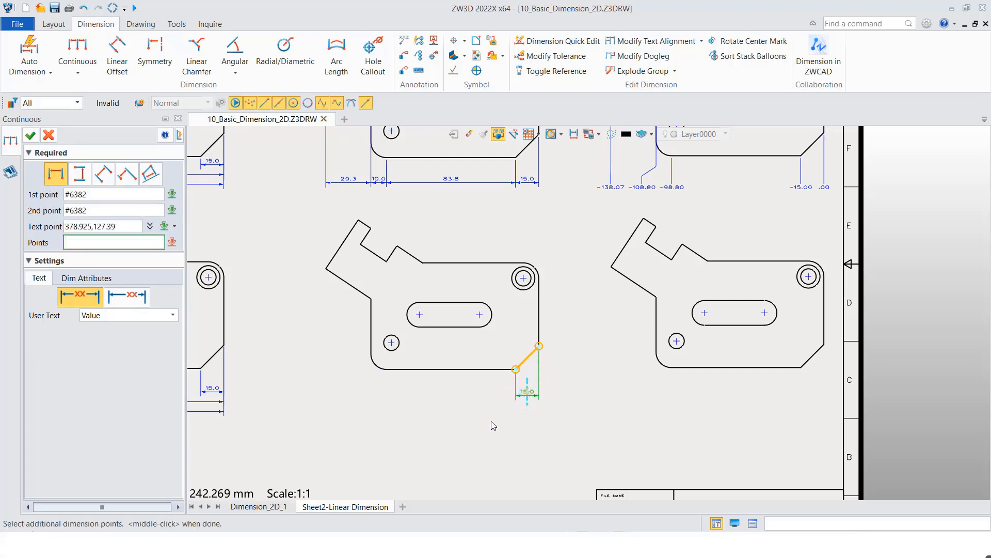
{"action": "left_click", "coordinate": [387, 370]}
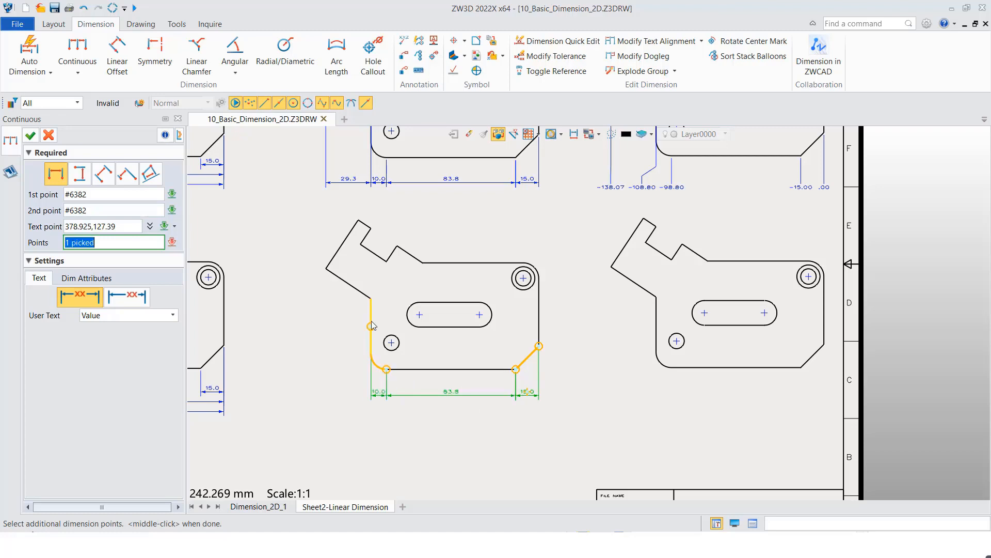
{"action": "left_click", "coordinate": [371, 298]}
{"action": "left_click", "coordinate": [326, 269]}
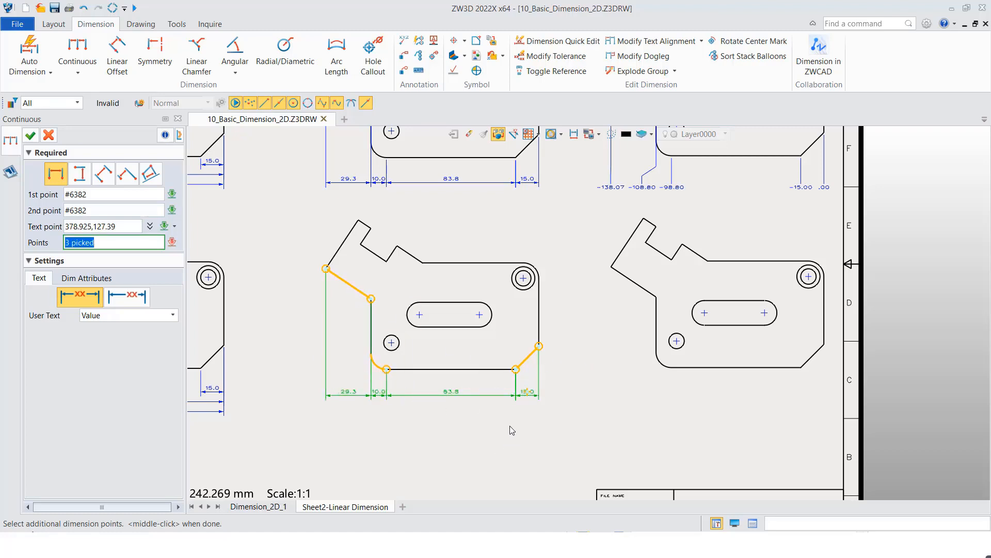
{"action": "middle_click_drag", "start_coordinate": [510, 427], "coordinate": [506, 429]}
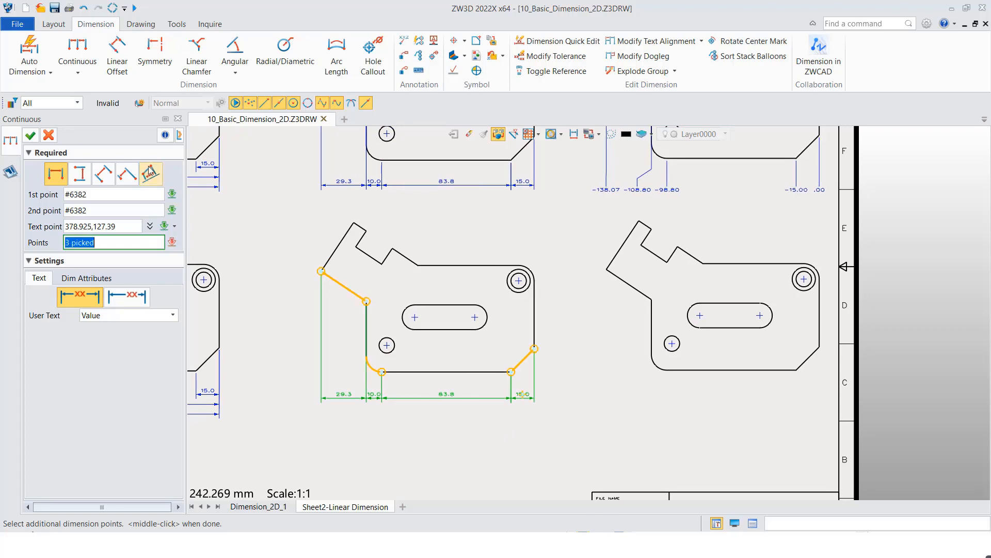
{"action": "left_click", "coordinate": [30, 135]}
- Add horizontal Ordinate dimensions below the lower-right plate view from the right edge to the chamfer's lower corner, bottom edge's left end, left edge and arm's leftmost corner
{"action": "middle_click_drag", "start_coordinate": [670, 388], "coordinate": [485, 387]}
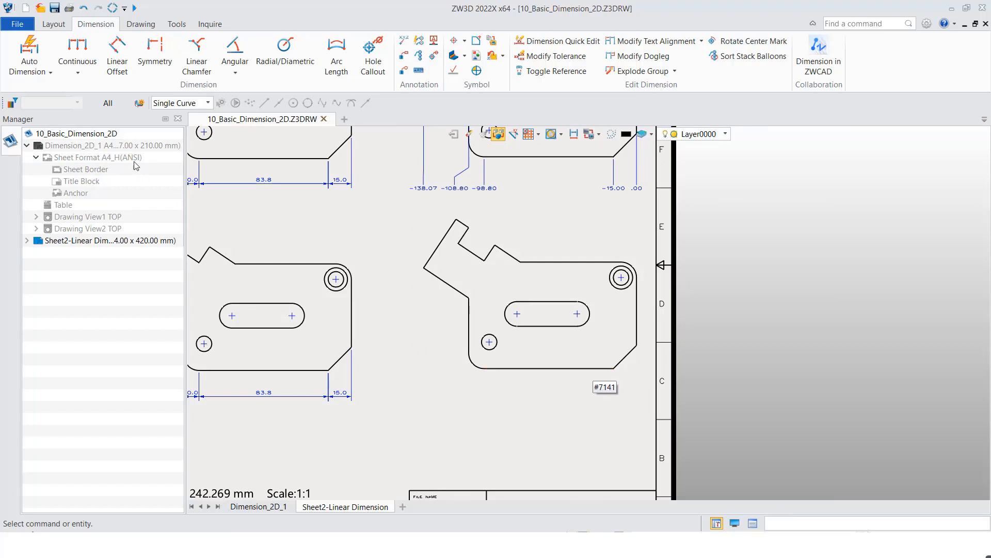
{"action": "left_click", "coordinate": [78, 70]}
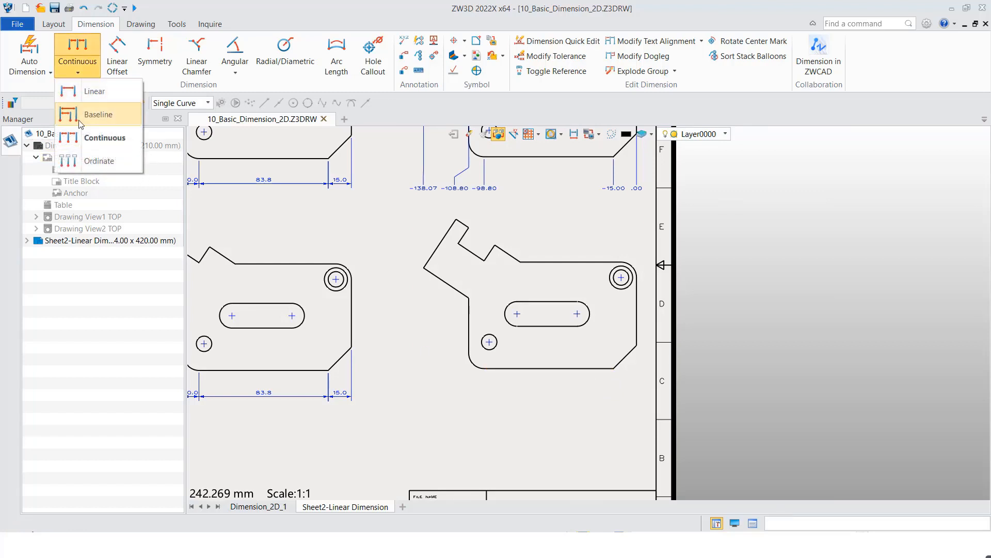
{"action": "left_click", "coordinate": [93, 160]}
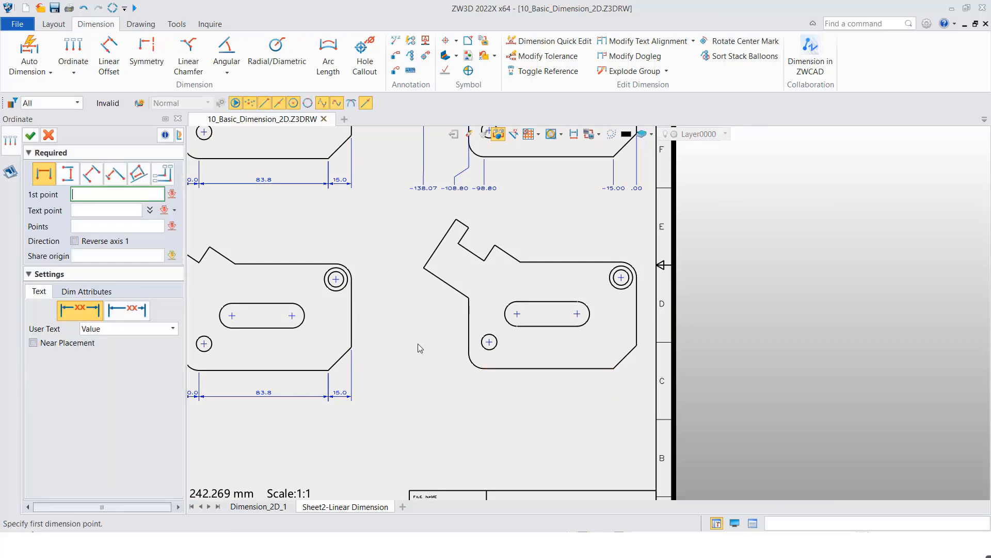
{"action": "left_click", "coordinate": [638, 348]}
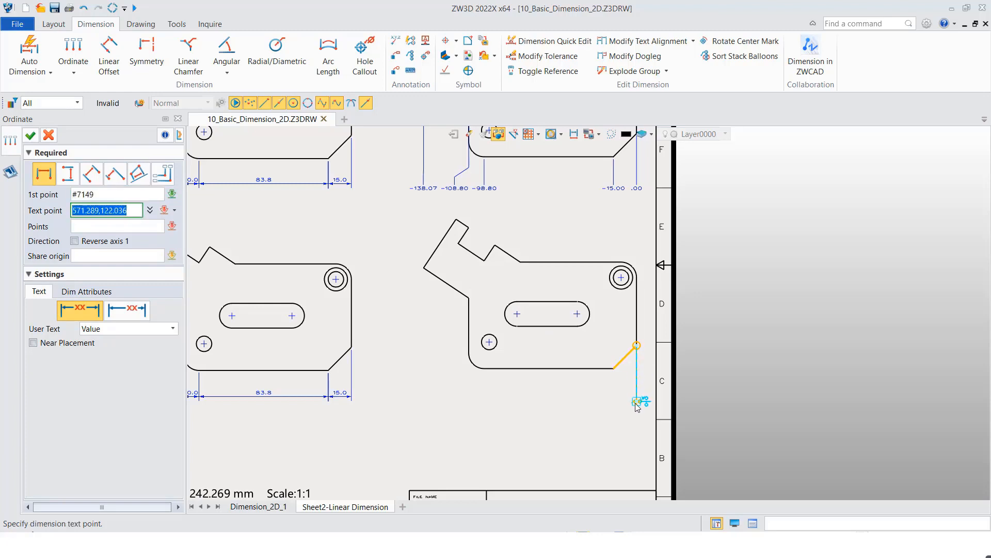
{"action": "left_click", "coordinate": [636, 404]}
{"action": "left_click", "coordinate": [613, 368]}
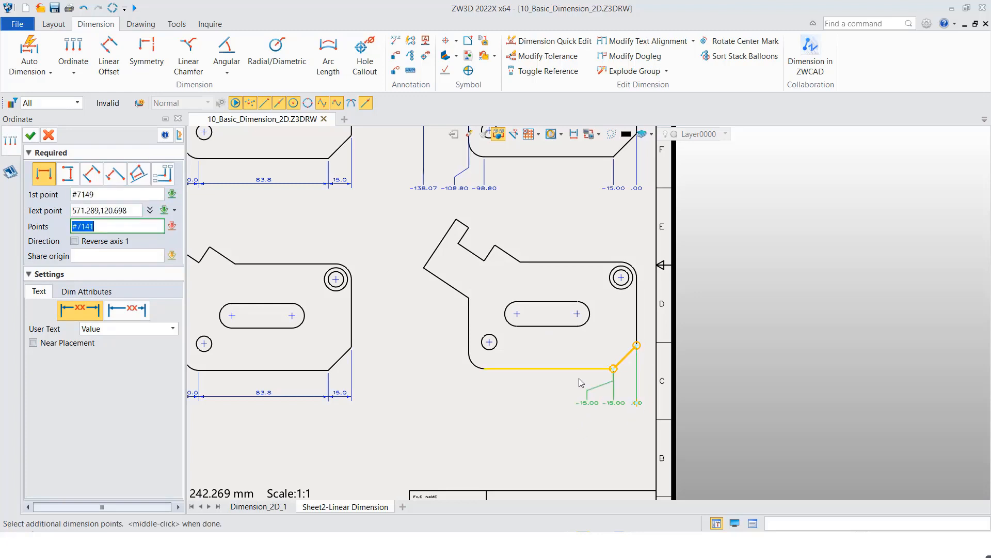
{"action": "left_click", "coordinate": [484, 368]}
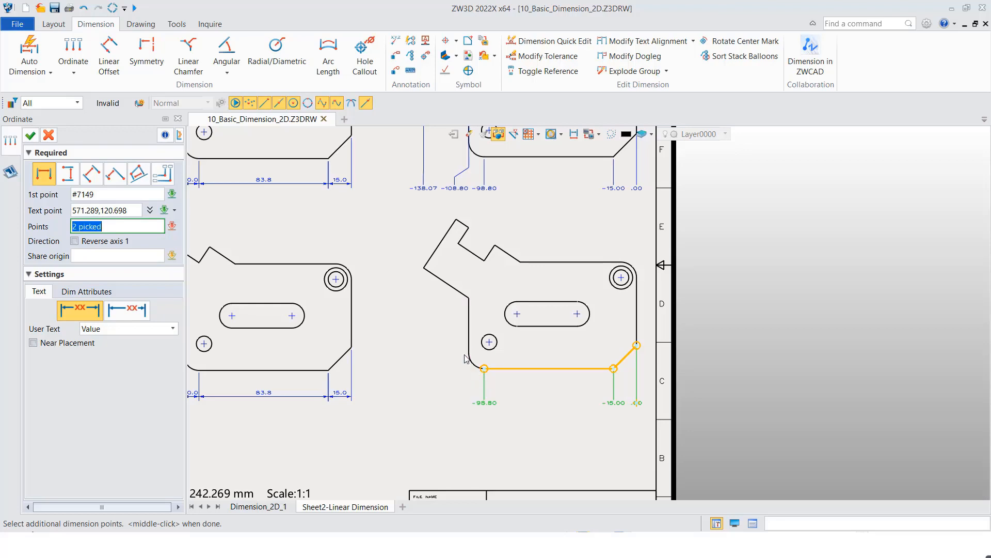
{"action": "left_click", "coordinate": [470, 363]}
{"action": "left_click", "coordinate": [424, 269]}
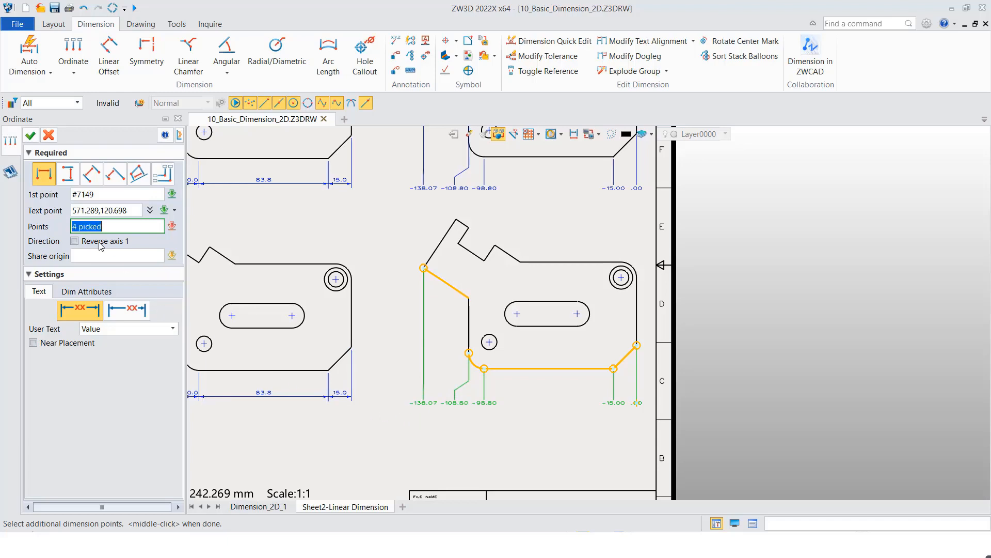
{"action": "left_click", "coordinate": [30, 135]}
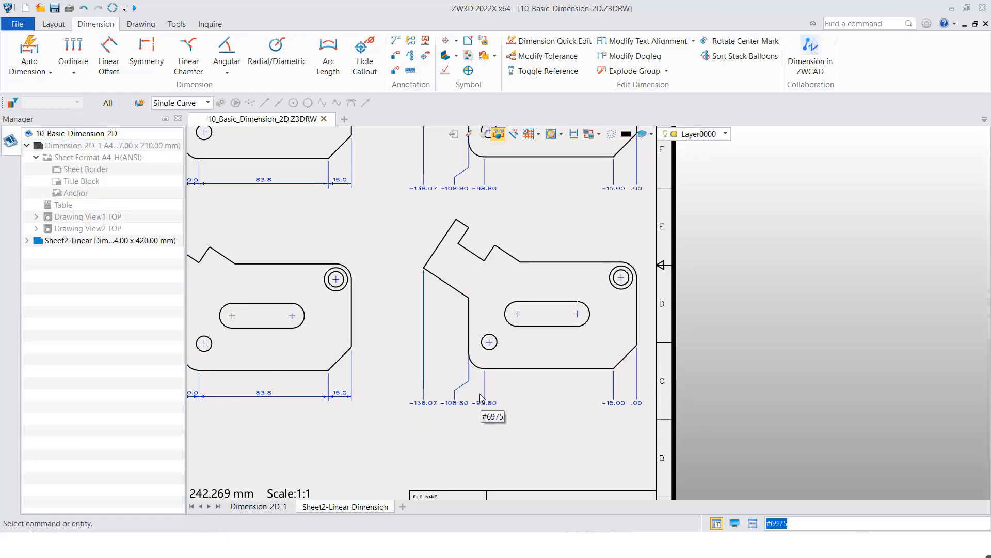
{"action": "middle_click_drag", "start_coordinate": [482, 404], "coordinate": [641, 389]}
{"action": "scroll", "coordinate": [559, 390], "scroll_direction": "down", "scroll_amount": 1}
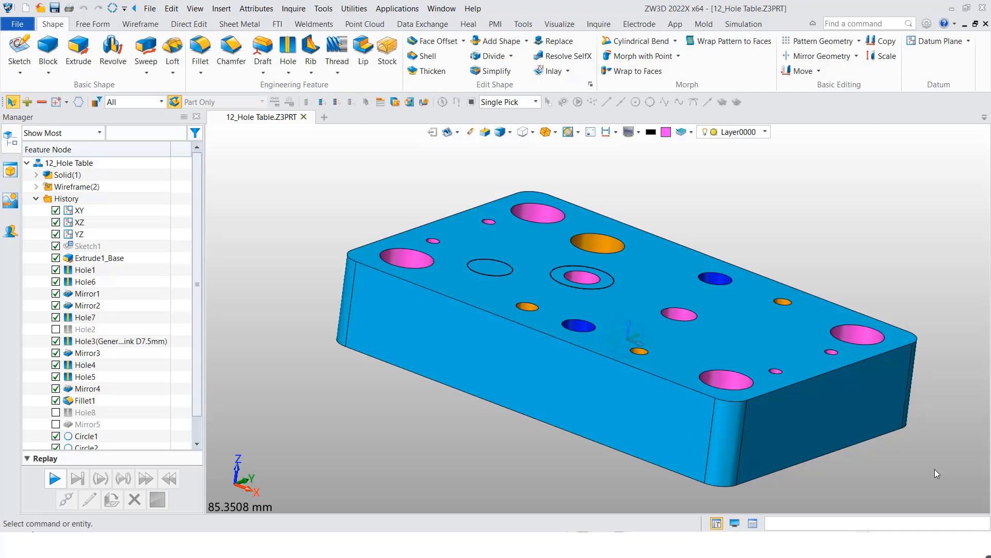
- Examine the holes on both faces of the hole table plate and locate the large orange hole's feature in the history tree
{"action": "middle_click_drag", "start_coordinate": [645, 321], "coordinate": [674, 364]}
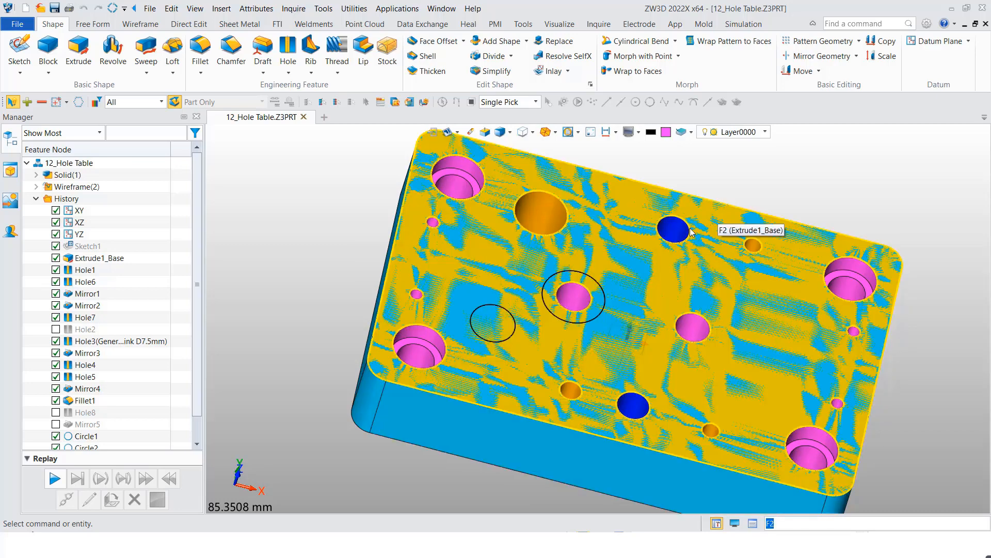
{"action": "scroll", "coordinate": [672, 242], "scroll_direction": "down", "scroll_amount": 1}
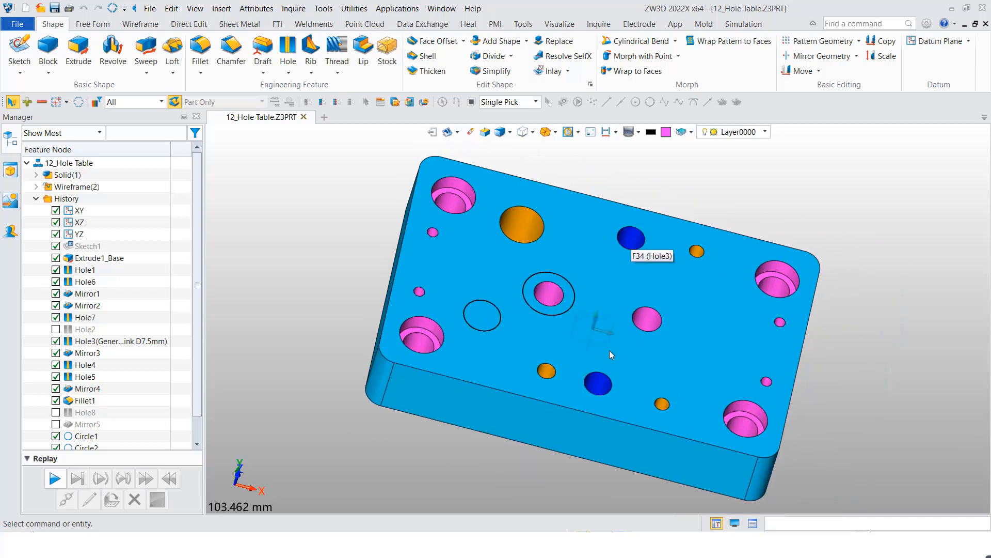
{"action": "right_click_drag", "start_coordinate": [579, 469], "coordinate": [597, 262]}
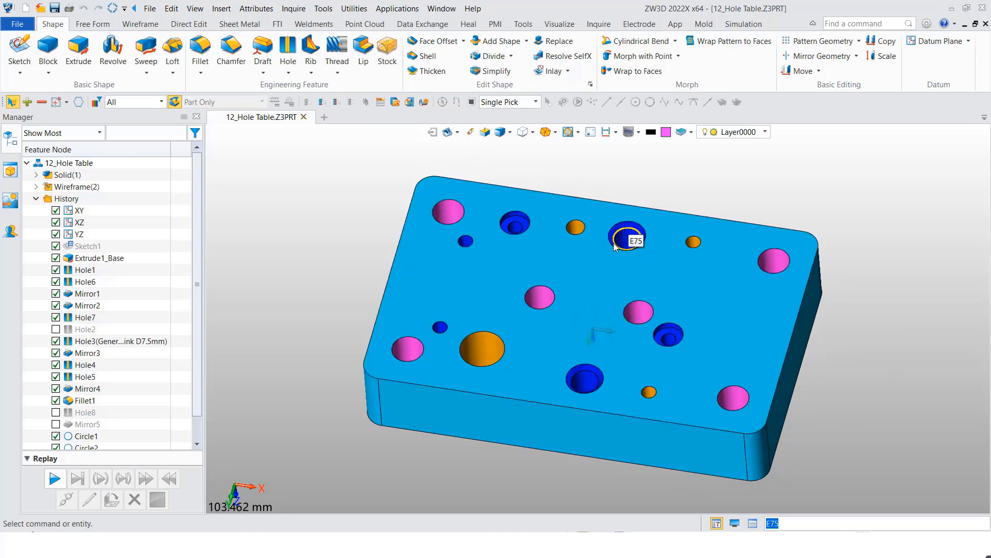
{"action": "mouse_move", "coordinate": [619, 241]}
{"action": "right_mouse_down"}
{"action": "mouse_move", "coordinate": [628, 282]}
{"action": "mouse_move", "coordinate": [630, 247]}
{"action": "right_mouse_up"}
{"action": "right_click_drag", "start_coordinate": [562, 324], "coordinate": [567, 353]}
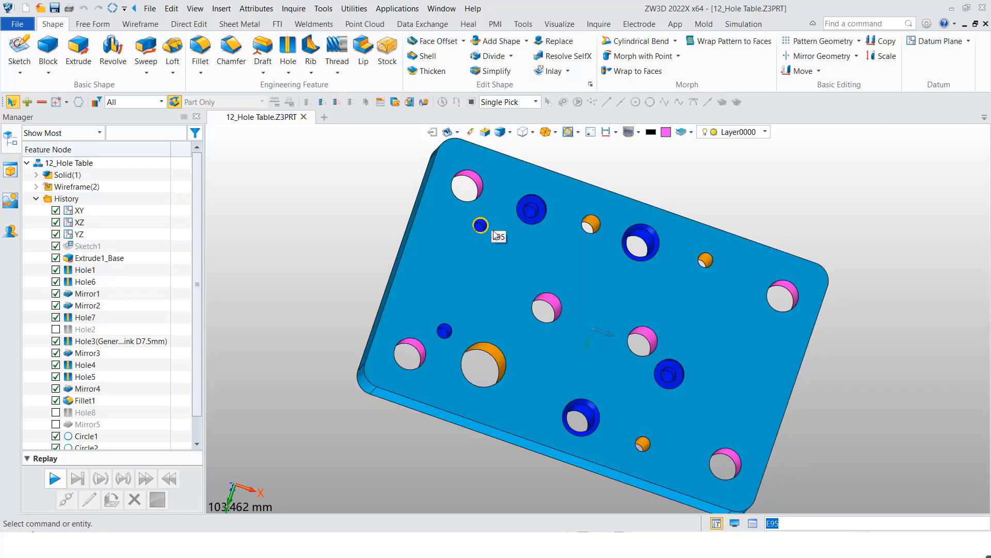
{"action": "right_click_drag", "start_coordinate": [577, 240], "coordinate": [551, 260]}
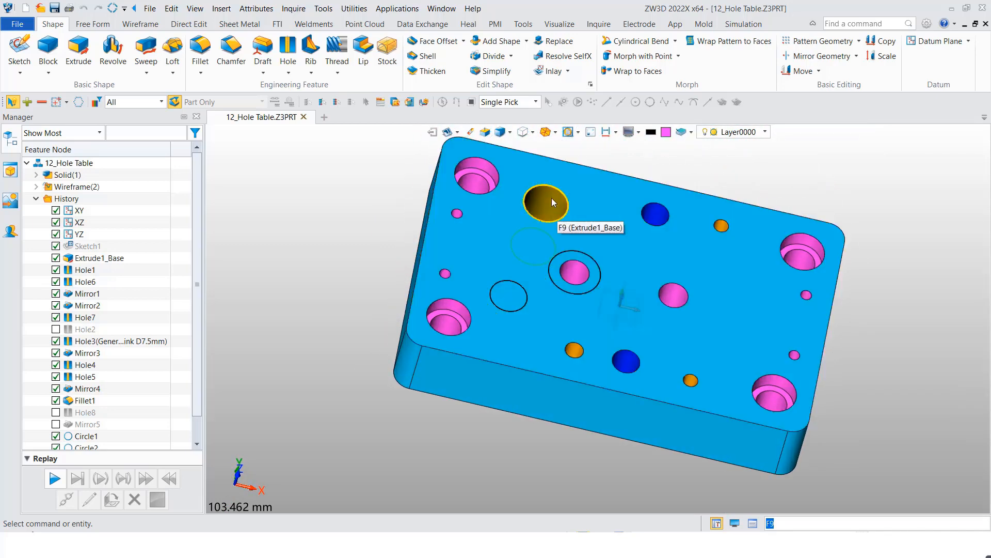
{"action": "mouse_move", "coordinate": [582, 207]}
{"action": "right_mouse_down"}
{"action": "mouse_move", "coordinate": [567, 204]}
{"action": "mouse_move", "coordinate": [585, 208]}
{"action": "mouse_move", "coordinate": [586, 219]}
{"action": "right_mouse_up"}
{"action": "right_click", "coordinate": [548, 202]}
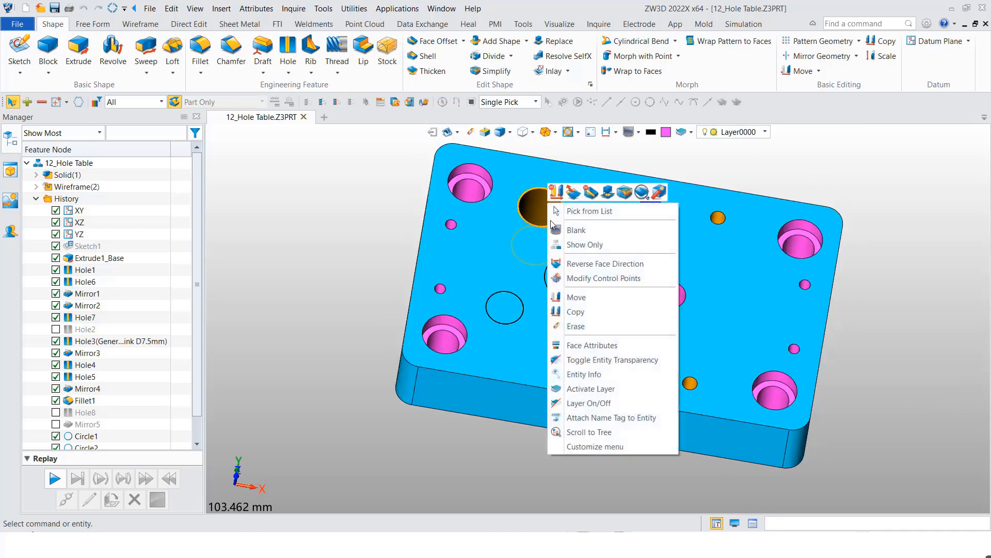
{"action": "left_click", "coordinate": [581, 435]}
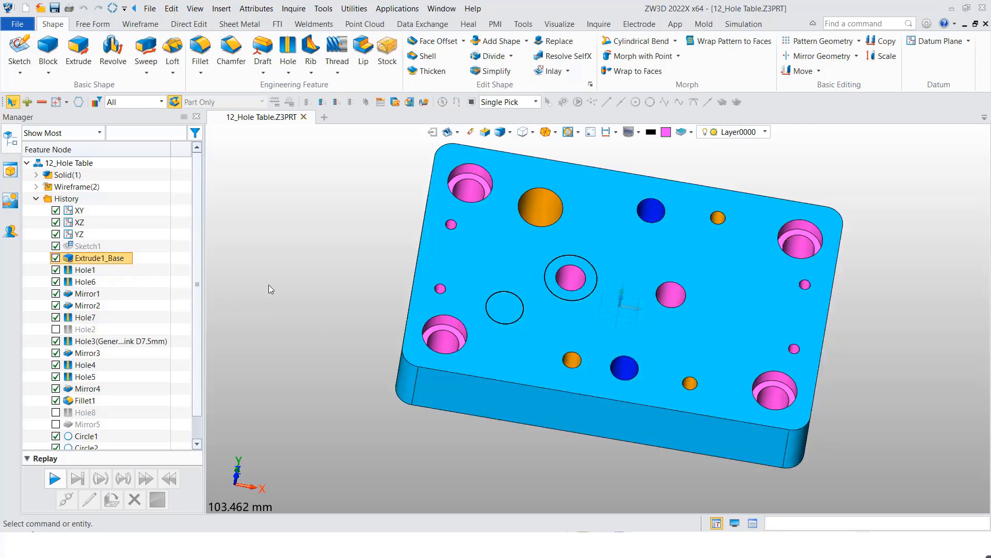
- Open the 2D sheet of the hole table plate
{"action": "middle_click_drag", "start_coordinate": [527, 333], "coordinate": [511, 309]}
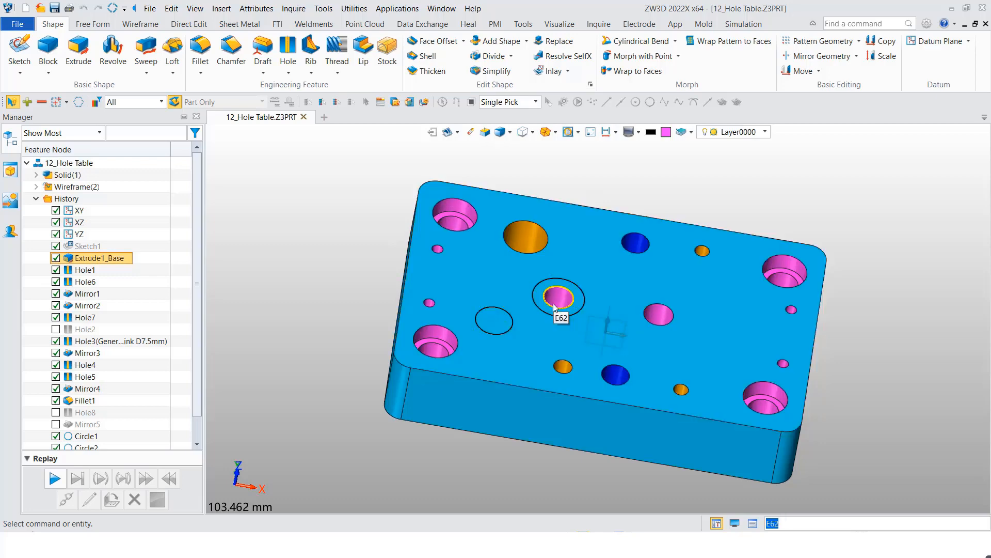
{"action": "right_click", "coordinate": [329, 252]}
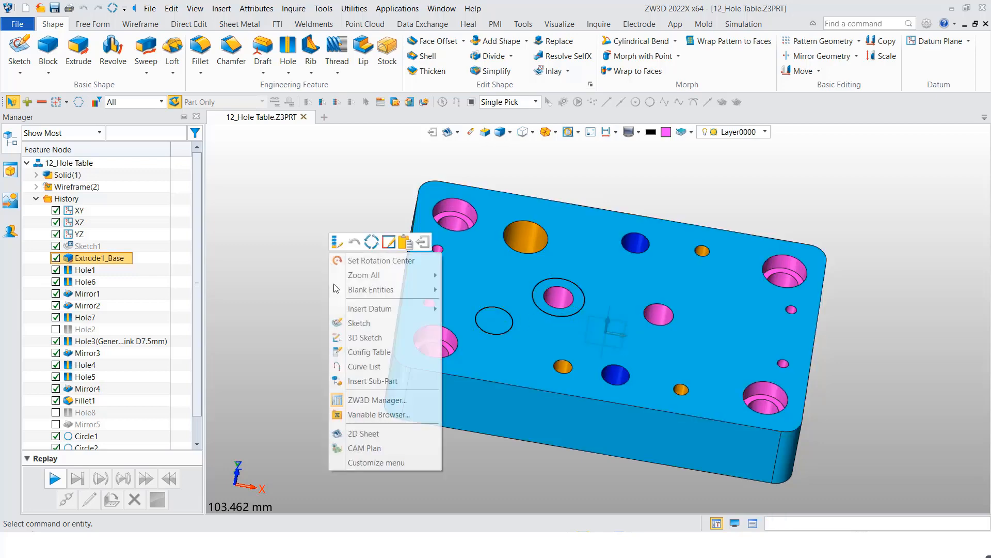
{"action": "left_click", "coordinate": [388, 437]}
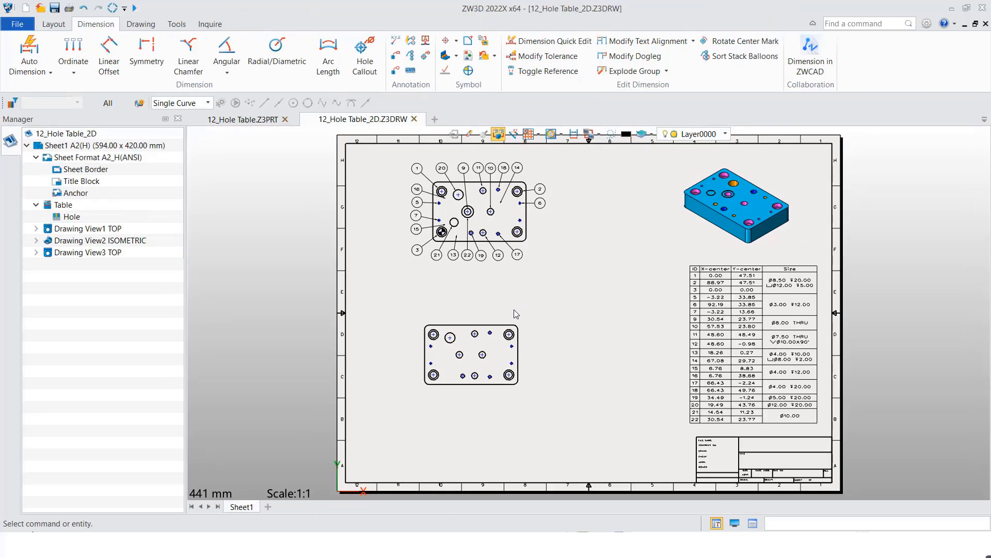
- Show the 3D curves from the part in the lower top view of the plate
{"action": "scroll", "coordinate": [611, 290], "scroll_direction": "up", "scroll_amount": 2}
{"action": "middle_click_drag", "start_coordinate": [629, 315], "coordinate": [587, 265]}
{"action": "scroll", "coordinate": [446, 337], "scroll_direction": "up", "scroll_amount": 2}
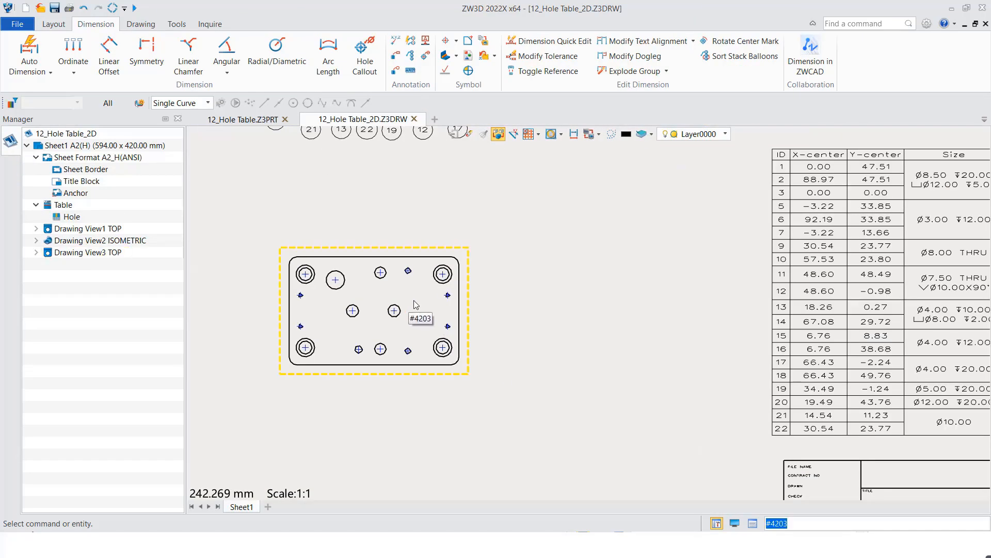
{"action": "scroll", "coordinate": [411, 301], "scroll_direction": "up", "scroll_amount": 1}
{"action": "middle_click_drag", "start_coordinate": [411, 302], "coordinate": [480, 281]}
{"action": "left_click", "coordinate": [480, 281]}
{"action": "right_click", "coordinate": [453, 217]}
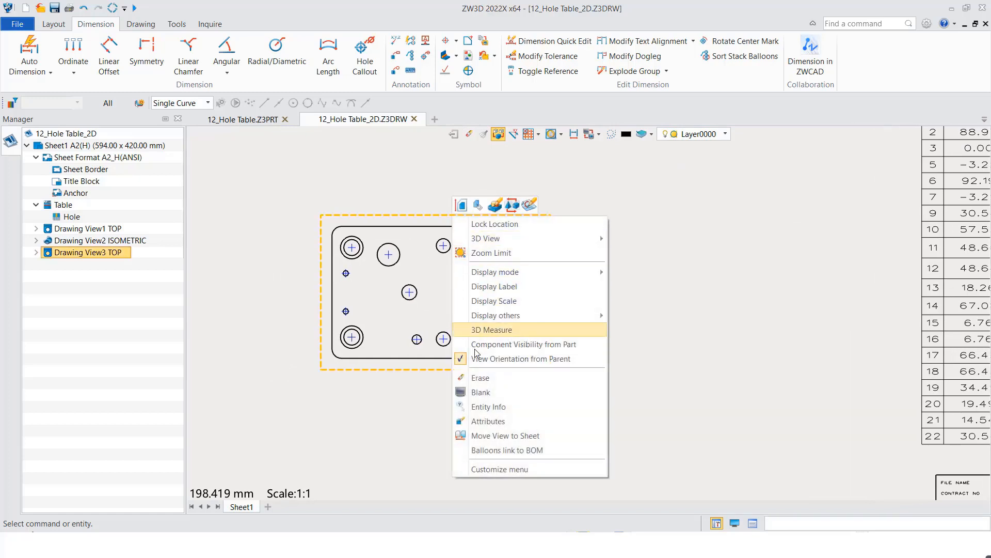
{"action": "mouse_move", "coordinate": [505, 317]}
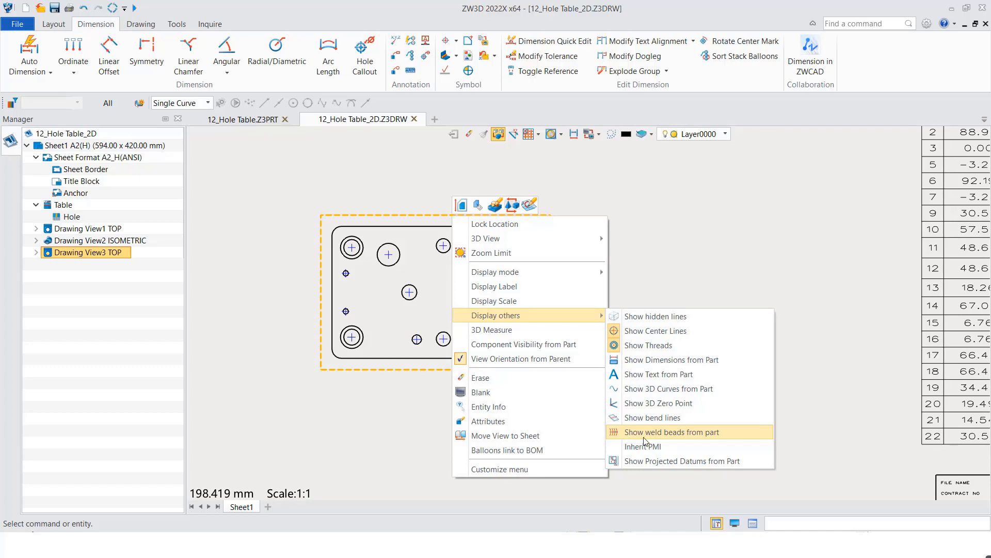
{"action": "left_click", "coordinate": [632, 391]}
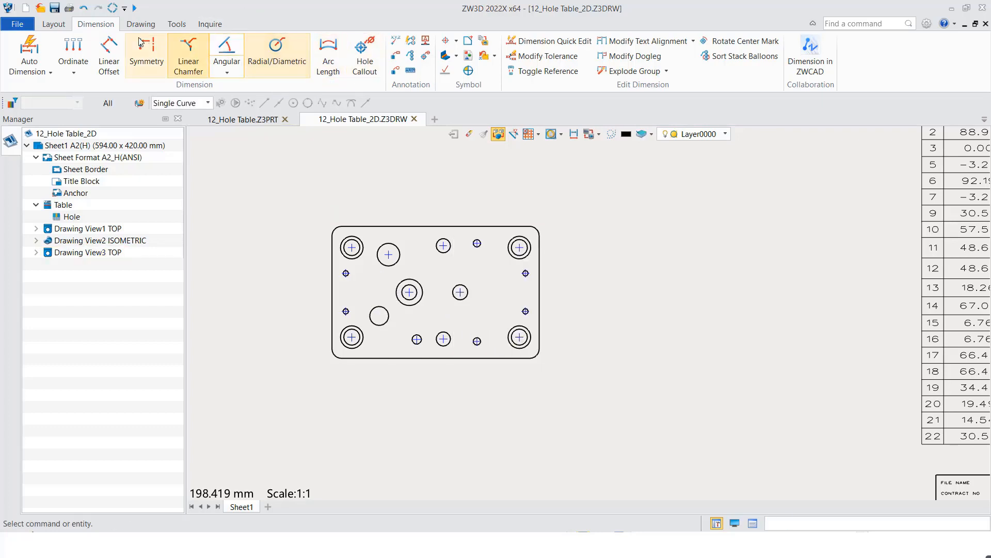
- Start a hole table for the lower top view of the plate, with the lower-left counterbored hole's center as base point
{"action": "left_click", "coordinate": [54, 24]}
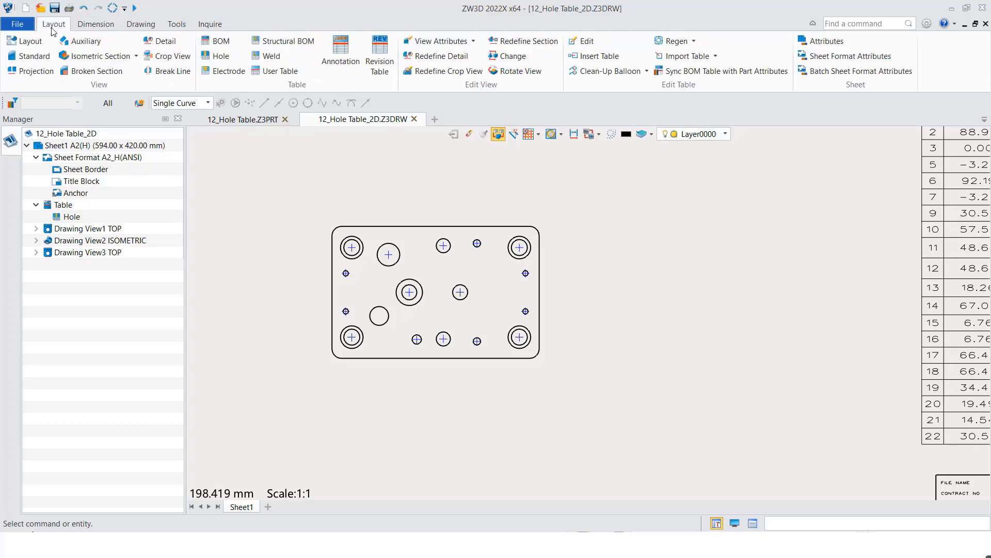
{"action": "left_click", "coordinate": [221, 56]}
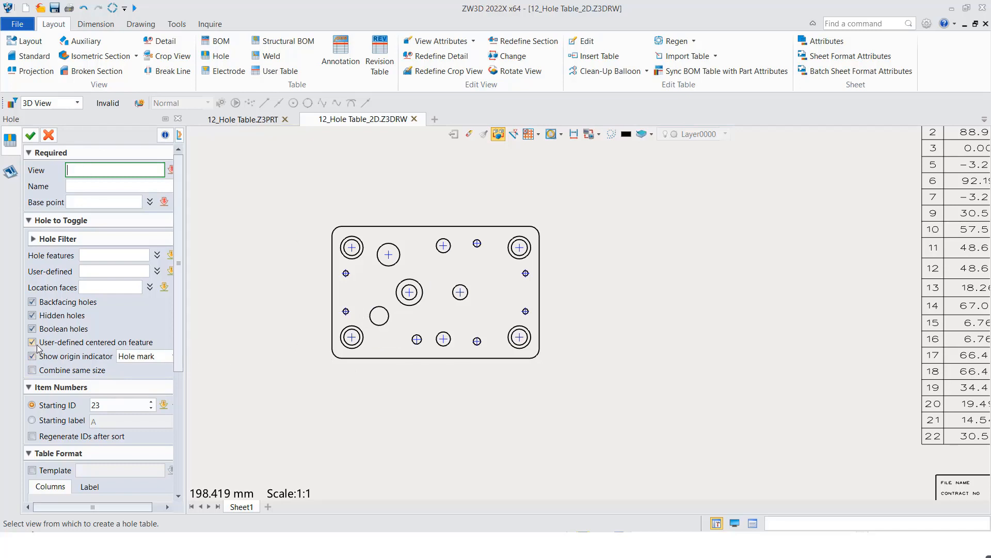
{"action": "left_click", "coordinate": [96, 254]}
{"action": "left_click", "coordinate": [91, 170]}
{"action": "left_click", "coordinate": [300, 265]}
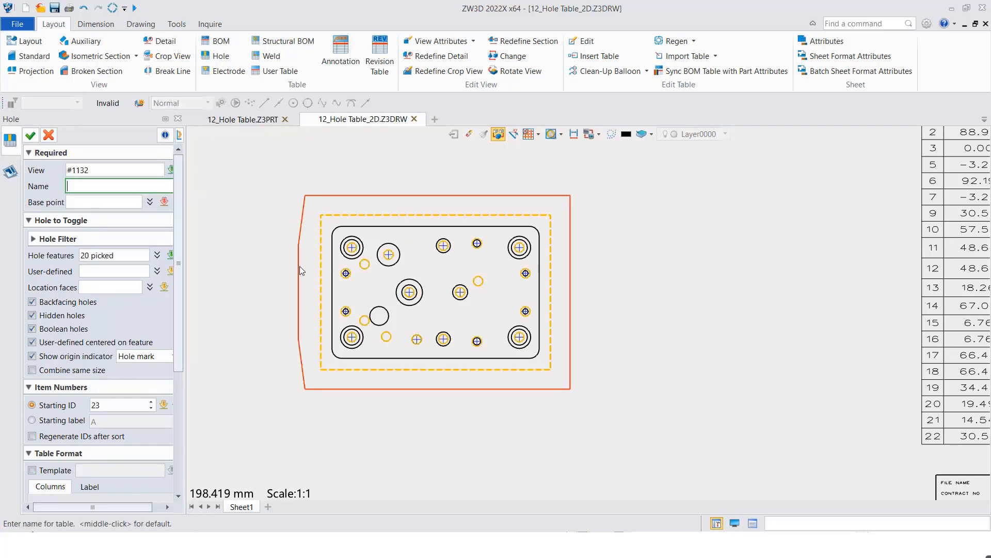
{"action": "left_click", "coordinate": [91, 200]}
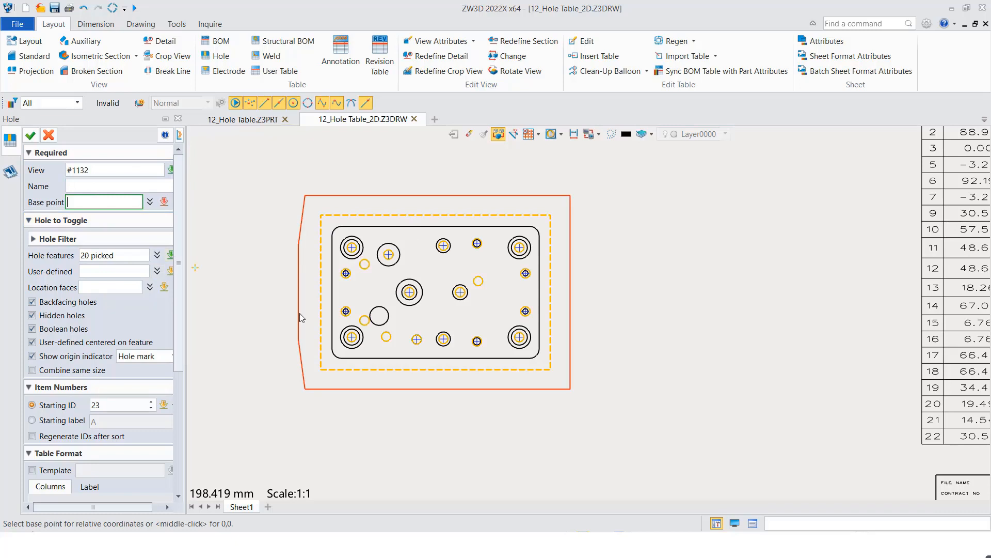
{"action": "left_click", "coordinate": [352, 336]}
- Add the plain circle near the lower-left hole and the outer circle around the central hole as user-defined holes
{"action": "left_click", "coordinate": [91, 271]}
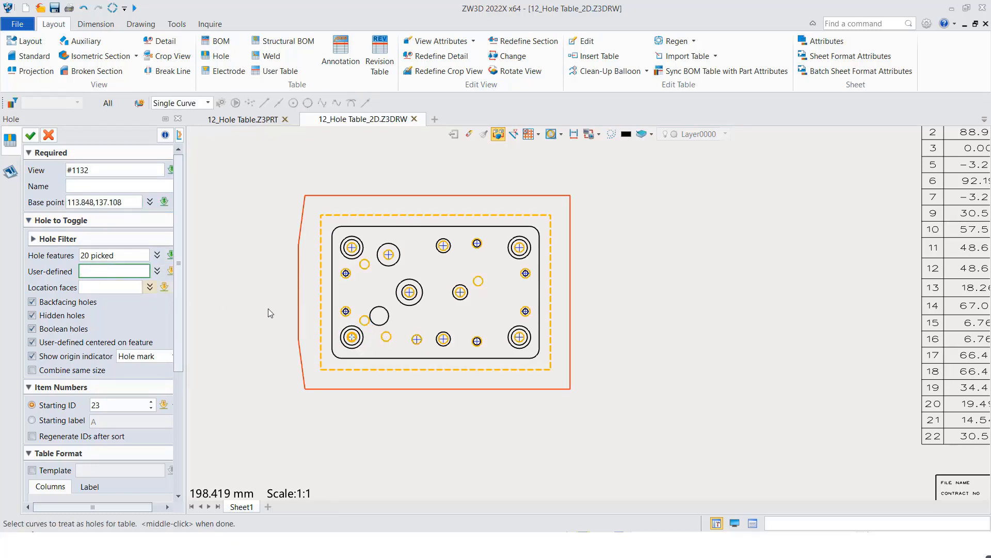
{"action": "left_click", "coordinate": [377, 324]}
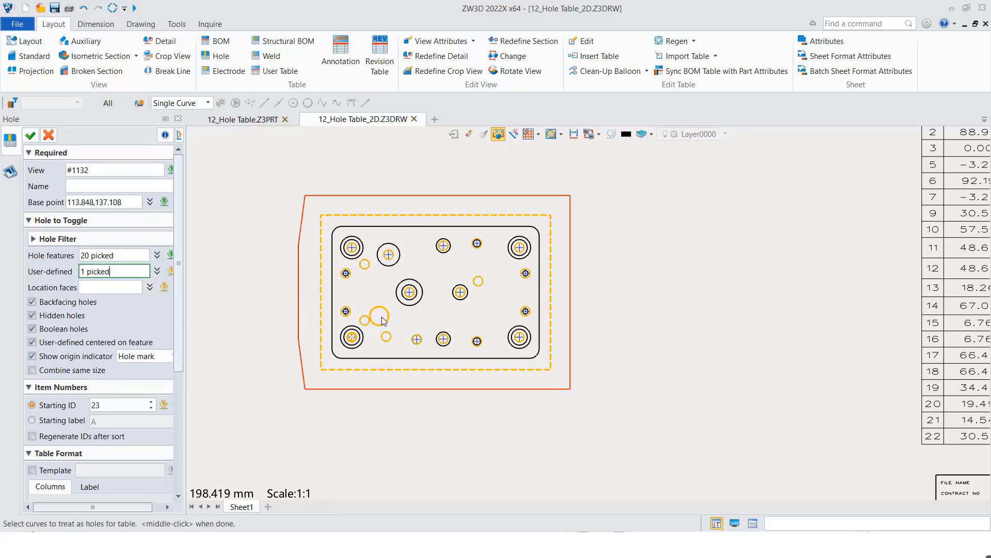
{"action": "left_click", "coordinate": [408, 305]}
- Set the hole table's starting ID to 1 and remove the Remarks column from the selected columns
{"action": "scroll", "coordinate": [179, 392], "scroll_direction": "down", "scroll_amount": 3}
{"action": "scroll", "coordinate": [155, 369], "scroll_direction": "down", "scroll_amount": 1}
{"action": "left_click", "coordinate": [118, 301]}
{"action": "type", "text": "1"}
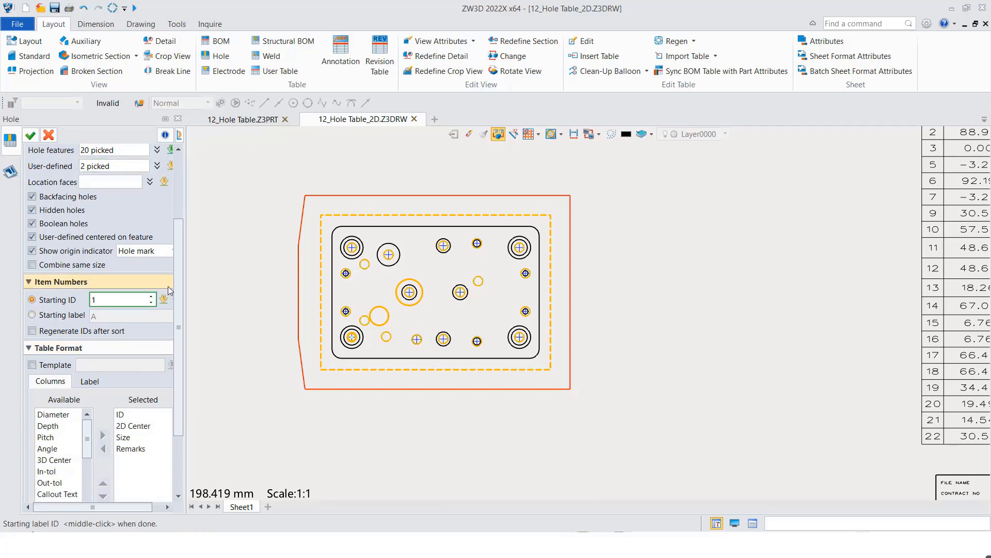
{"action": "scroll", "coordinate": [179, 330], "scroll_direction": "down", "scroll_amount": 3}
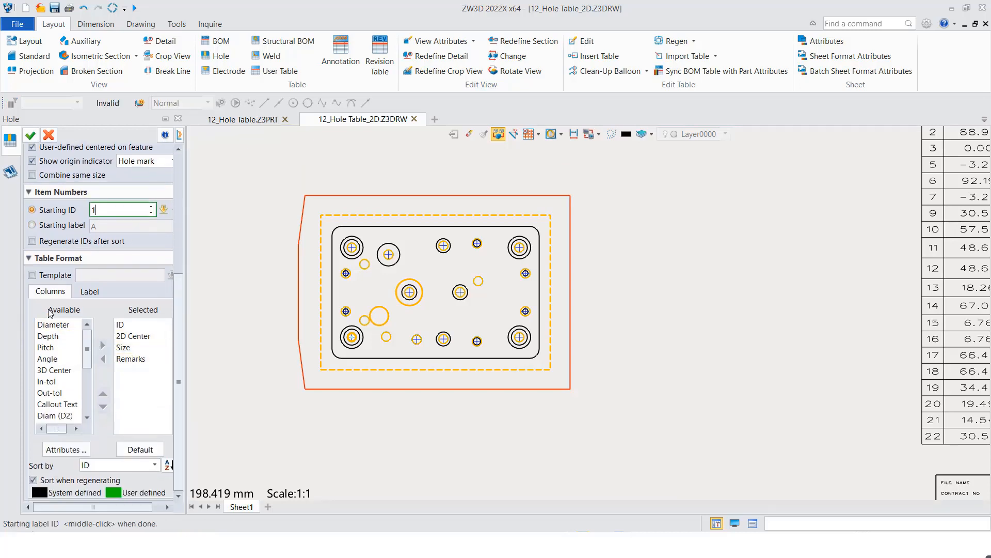
{"action": "left_click", "coordinate": [123, 359]}
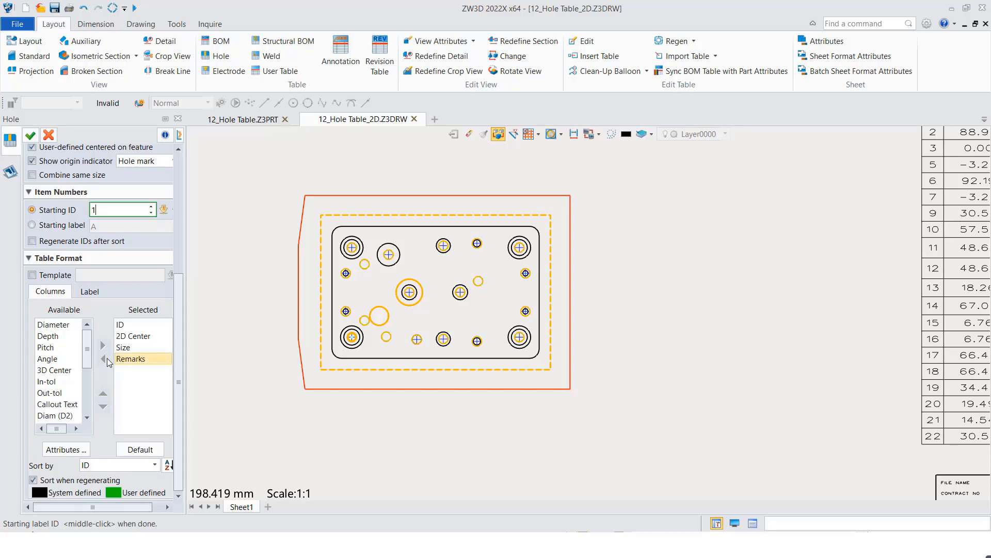
{"action": "left_click", "coordinate": [103, 358]}
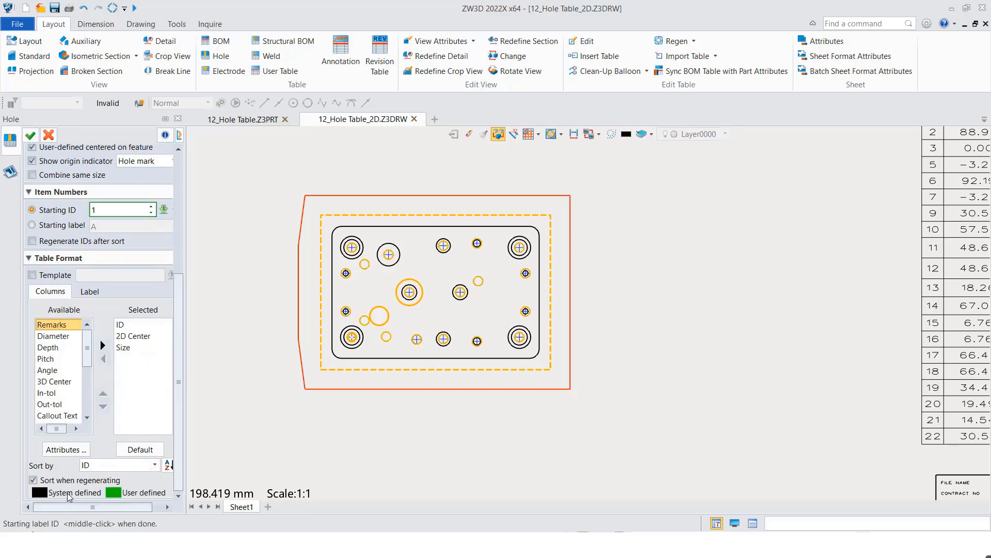
- Place the hole table by its Top-Left origin between the plate's top views and the existing hole table
{"action": "left_click", "coordinate": [30, 135]}
{"action": "scroll", "coordinate": [605, 196], "scroll_direction": "down", "scroll_amount": 3}
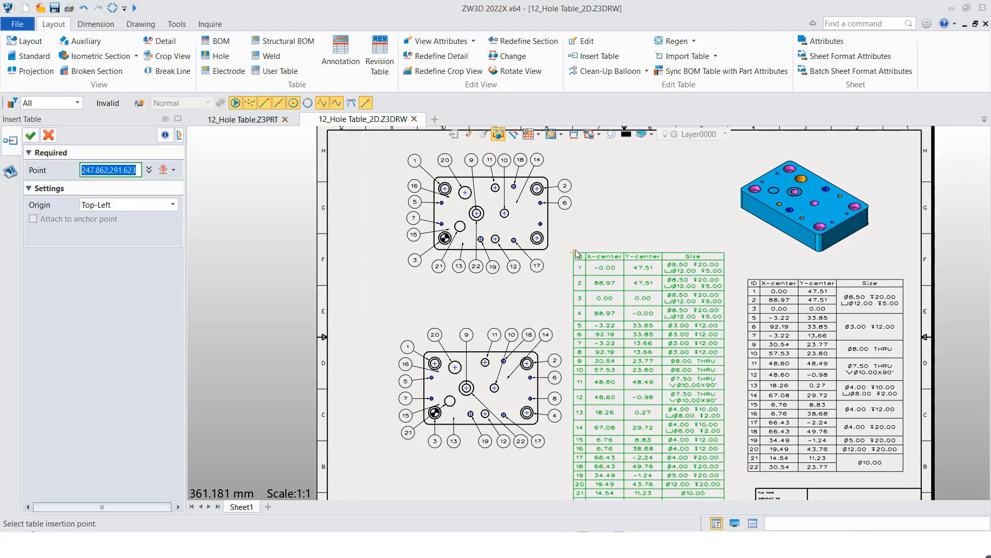
{"action": "left_click", "coordinate": [575, 249]}
{"action": "middle_click", "coordinate": [544, 295]}
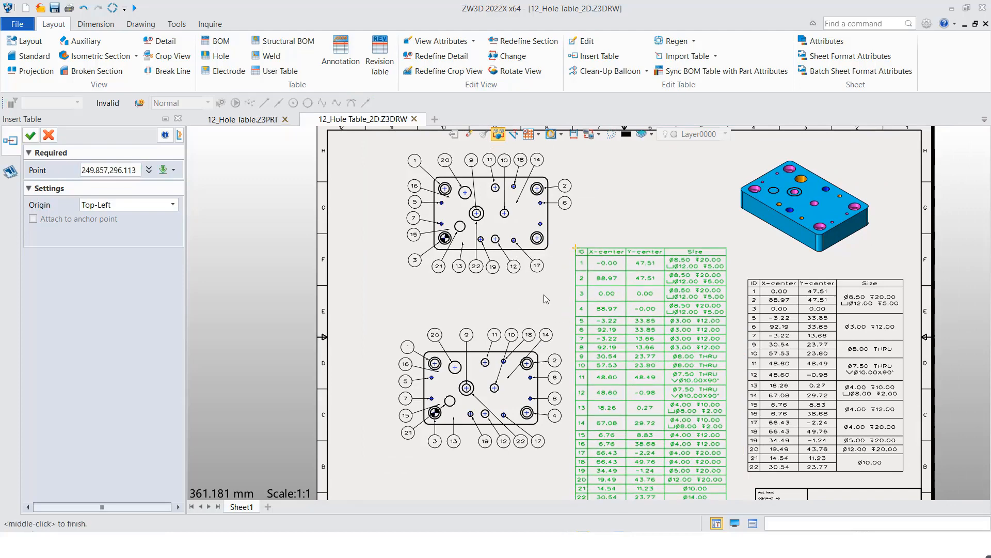
- Edit the new hole table so that the Size column comes directly after ID and before 2D Center
{"action": "middle_click_drag", "start_coordinate": [606, 320], "coordinate": [552, 263]}
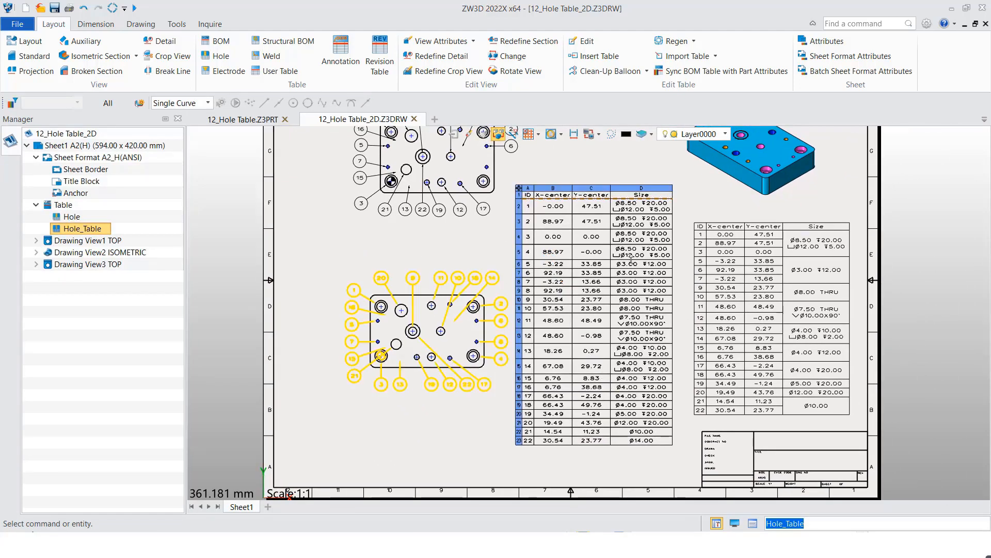
{"action": "right_click", "coordinate": [518, 185]}
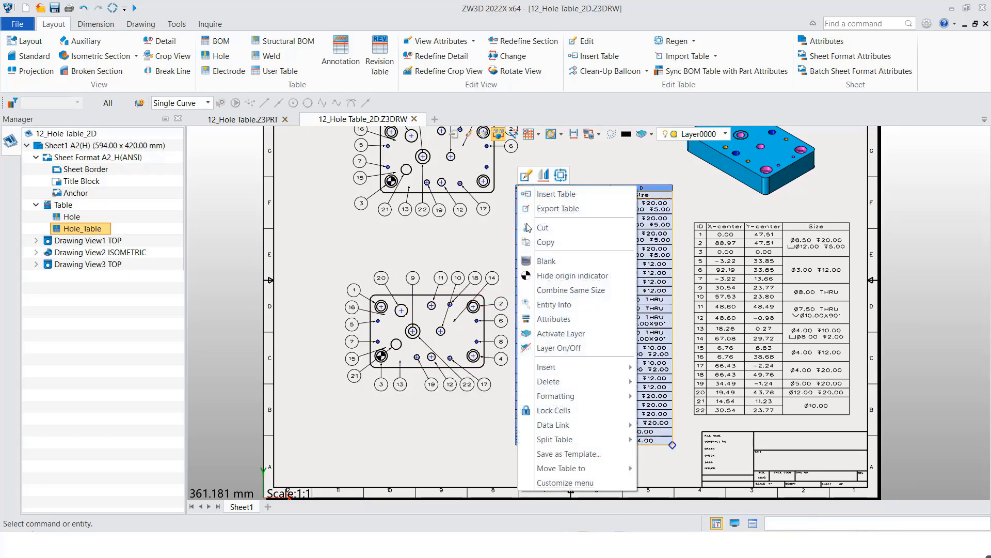
{"action": "left_click", "coordinate": [526, 176]}
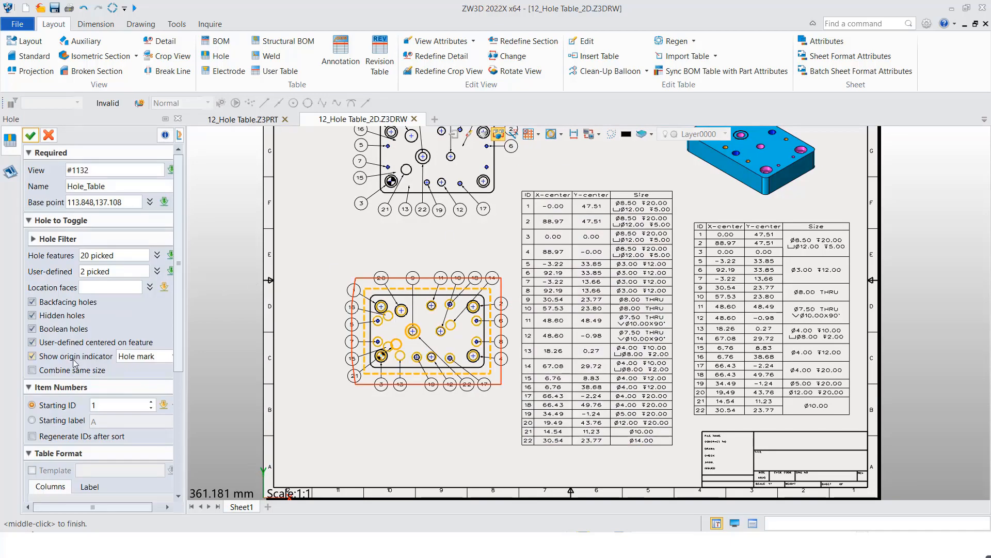
{"action": "left_click_drag", "start_coordinate": [182, 283], "coordinate": [180, 417]}
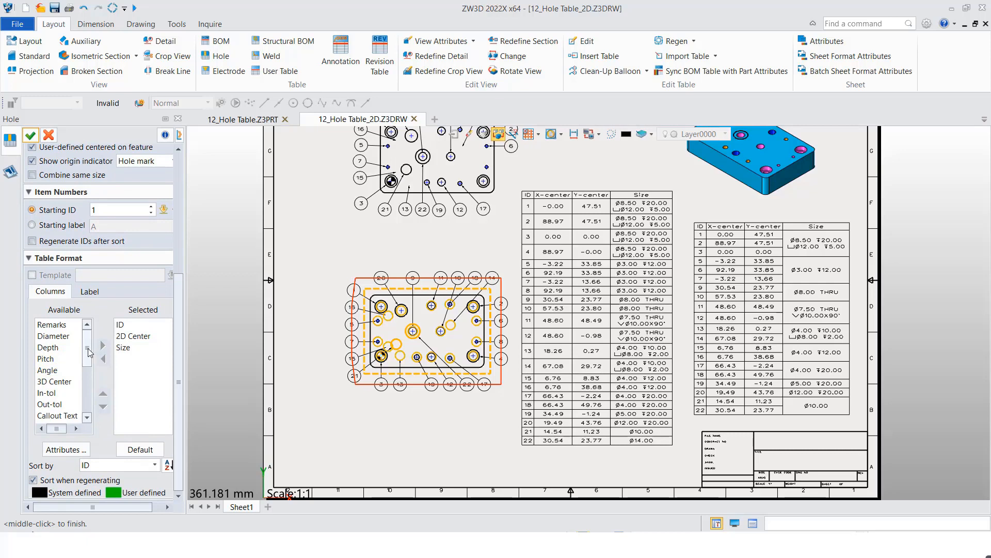
{"action": "left_click", "coordinate": [122, 347]}
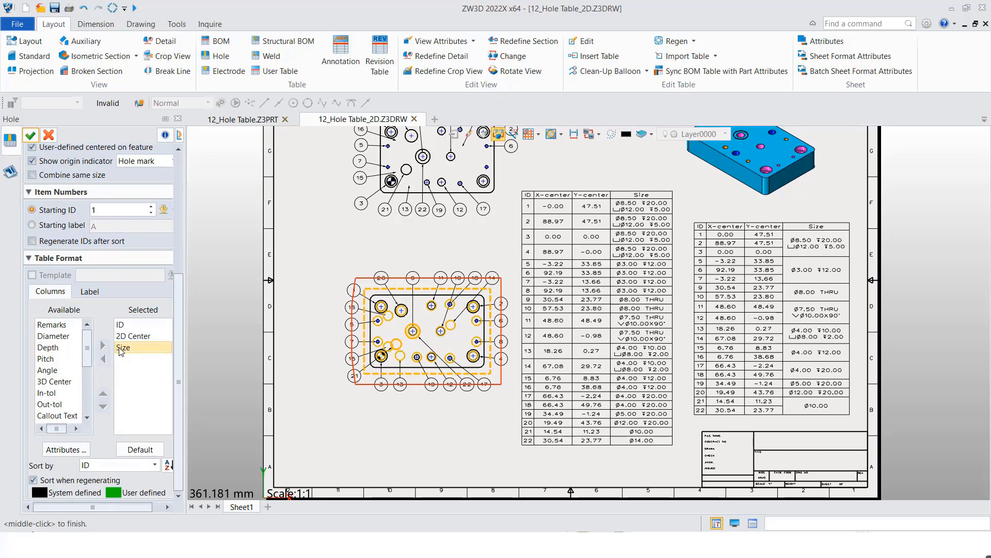
{"action": "left_click", "coordinate": [60, 348]}
{"action": "left_click", "coordinate": [58, 336]}
{"action": "left_click", "coordinate": [56, 324]}
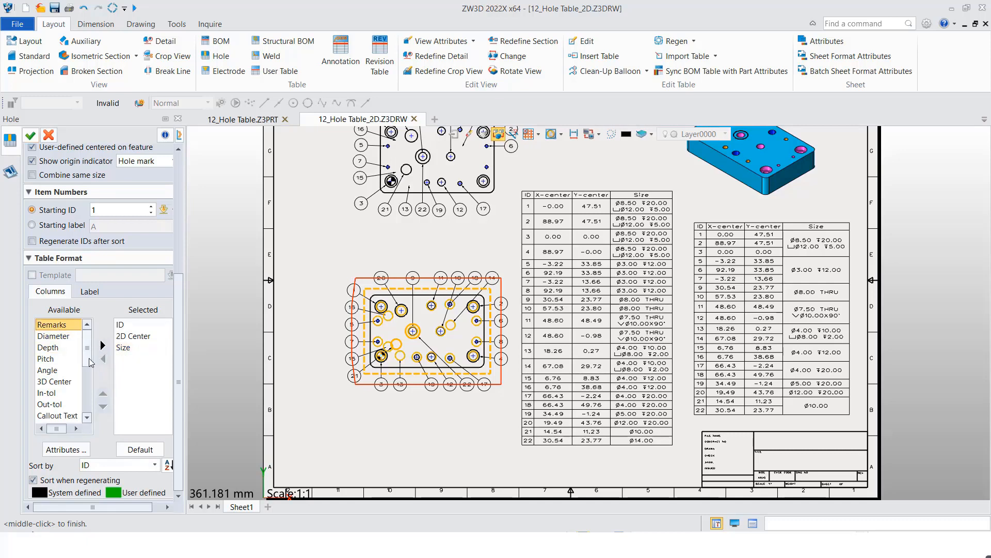
{"action": "mouse_move", "coordinate": [89, 342]}
{"action": "left_mouse_down"}
{"action": "mouse_move", "coordinate": [88, 376]}
{"action": "mouse_move", "coordinate": [92, 338]}
{"action": "left_mouse_up"}
{"action": "left_click", "coordinate": [125, 347]}
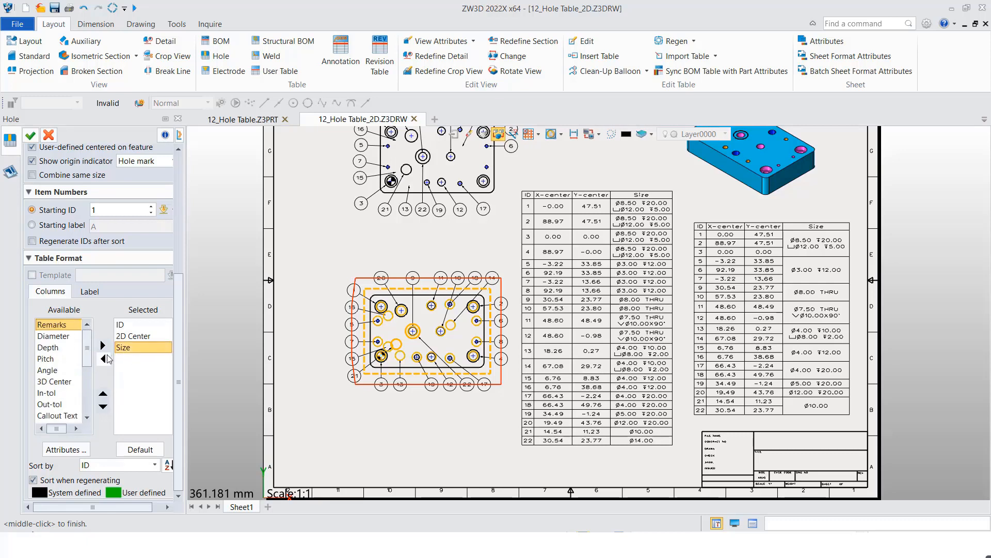
{"action": "left_click", "coordinate": [103, 395]}
{"action": "left_click", "coordinate": [103, 394]}
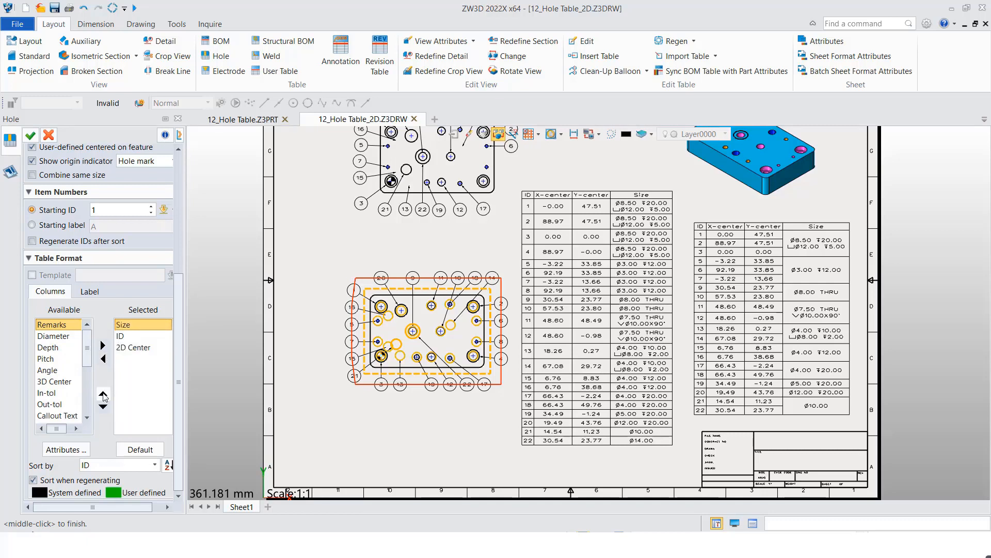
{"action": "left_click", "coordinate": [103, 406]}
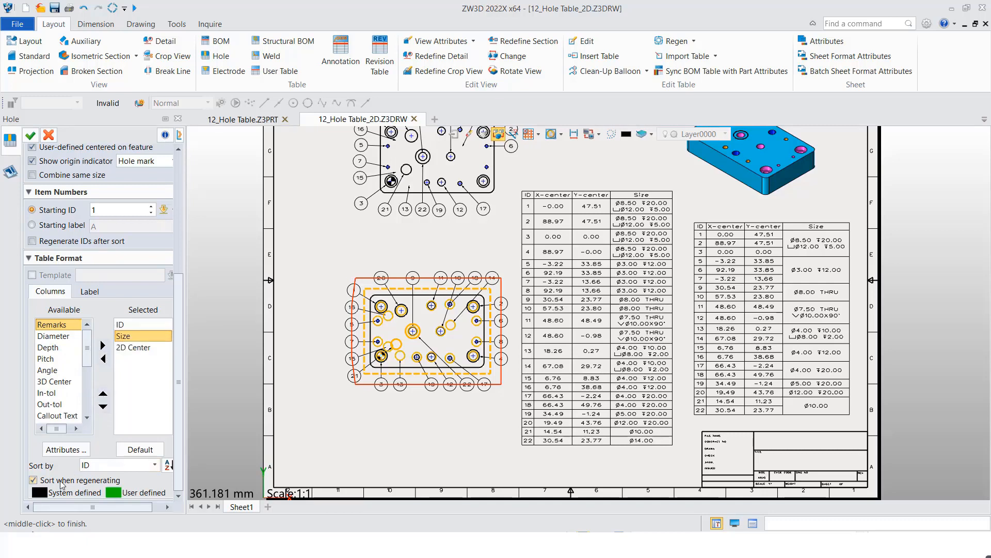
{"action": "left_click", "coordinate": [31, 135]}
{"action": "left_click", "coordinate": [594, 297]}
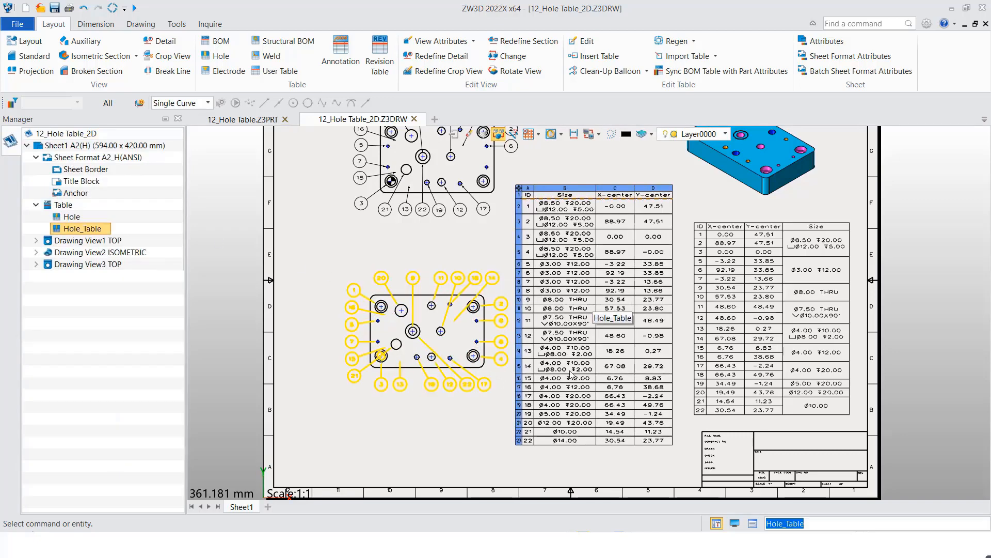
{"action": "left_click", "coordinate": [449, 436]}
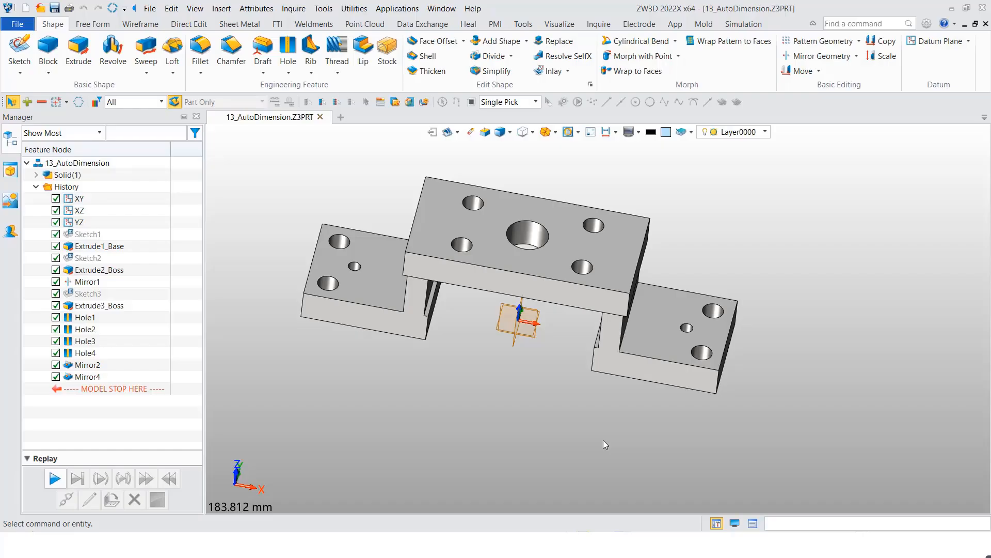
- Open the 2D sheet of the 13_AutoDimension part
{"action": "middle_click_drag", "start_coordinate": [523, 408], "coordinate": [538, 430]}
{"action": "right_click", "coordinate": [505, 411]}
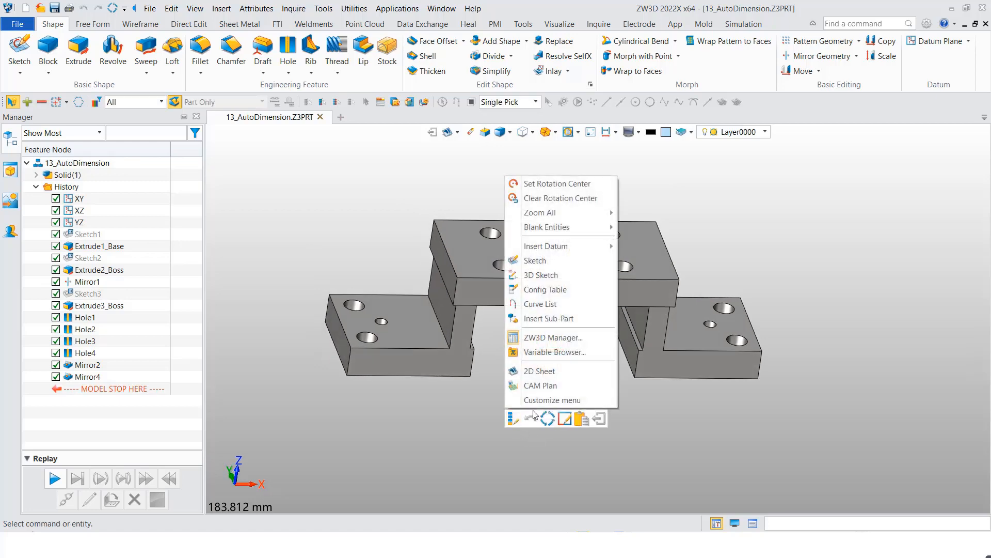
{"action": "left_click", "coordinate": [539, 370]}
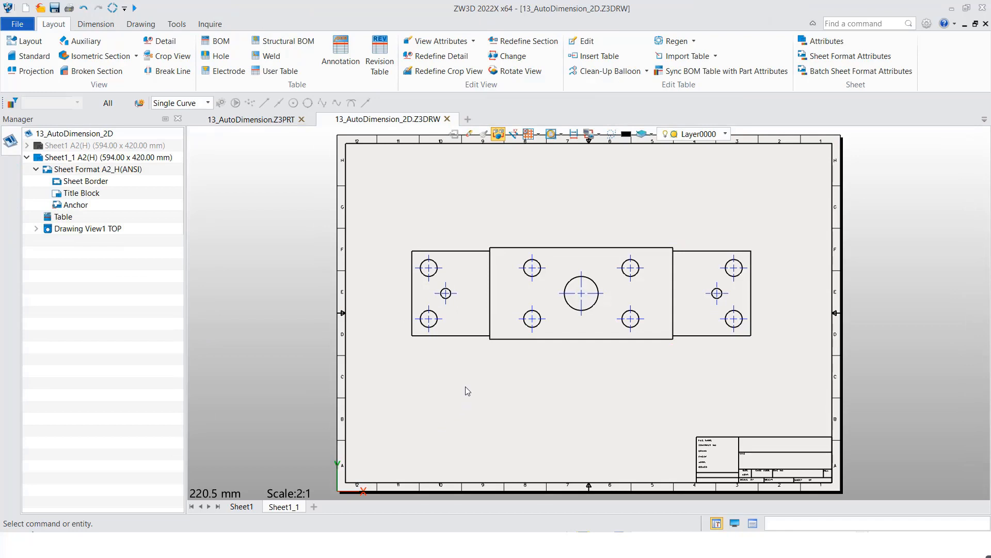
- Auto-dimension the top view from the lower-left hole, with hole callouts, horizontal Baseline dimensions above the view and vertical Baseline dimensions left of it
{"action": "left_click", "coordinate": [95, 23]}
{"action": "left_click", "coordinate": [30, 52]}
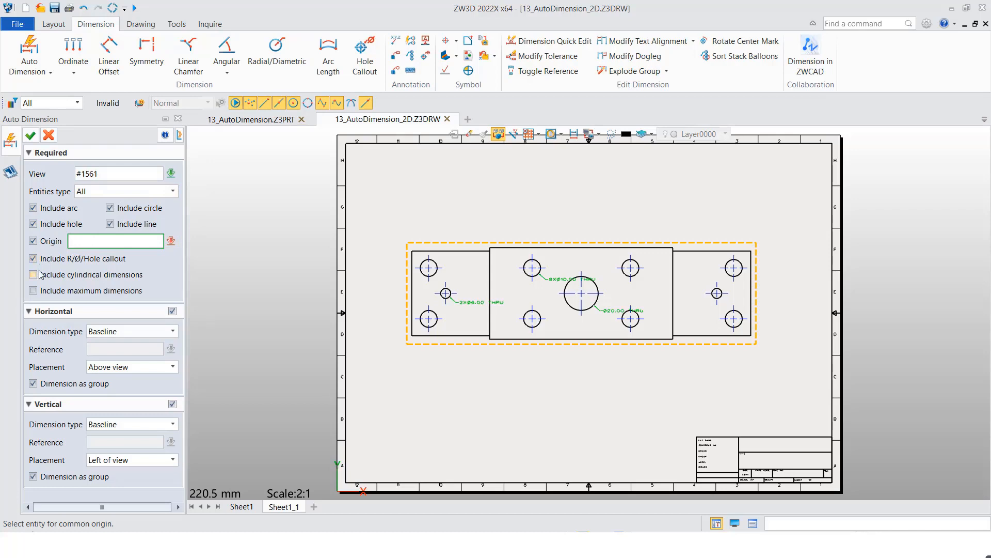
{"action": "left_click", "coordinate": [424, 318]}
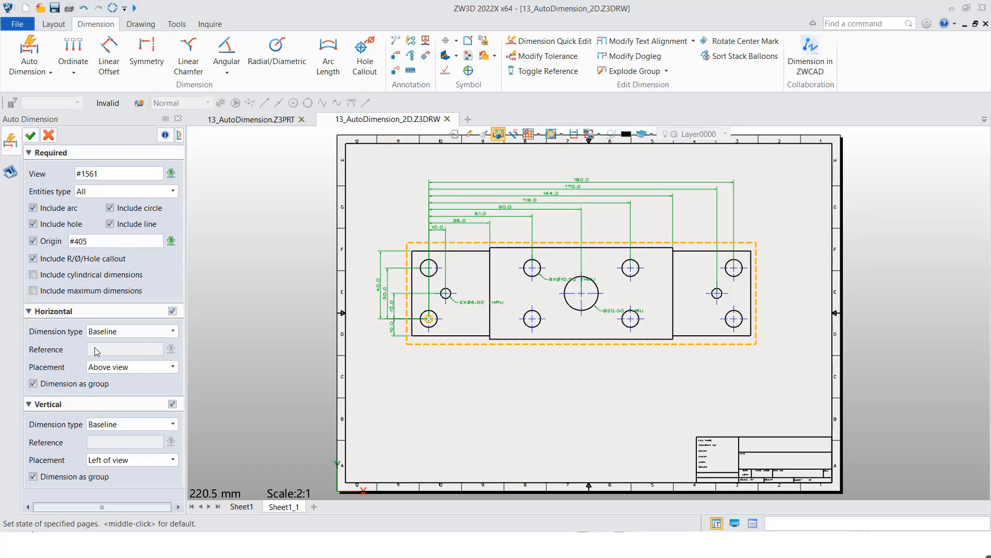
{"action": "left_click", "coordinate": [118, 366]}
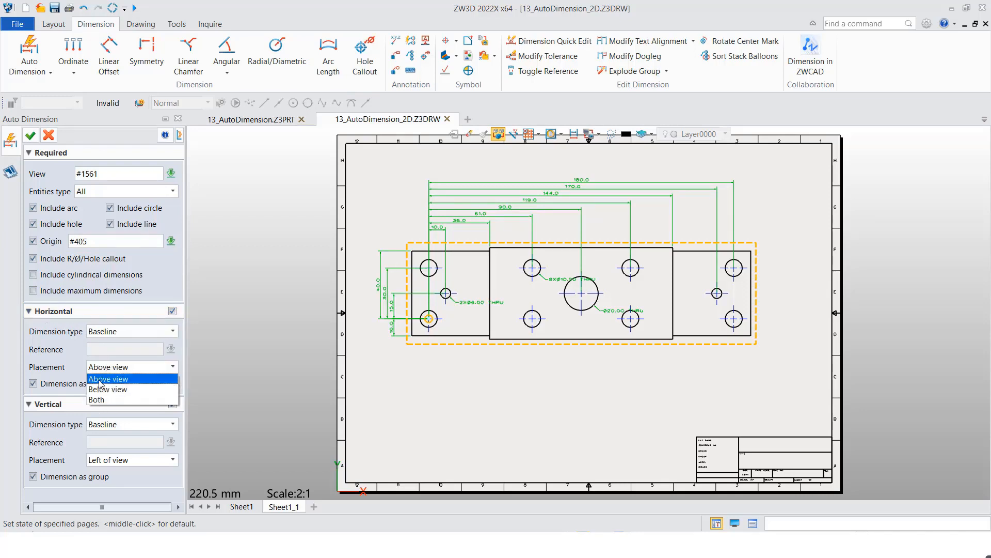
{"action": "left_click", "coordinate": [100, 383]}
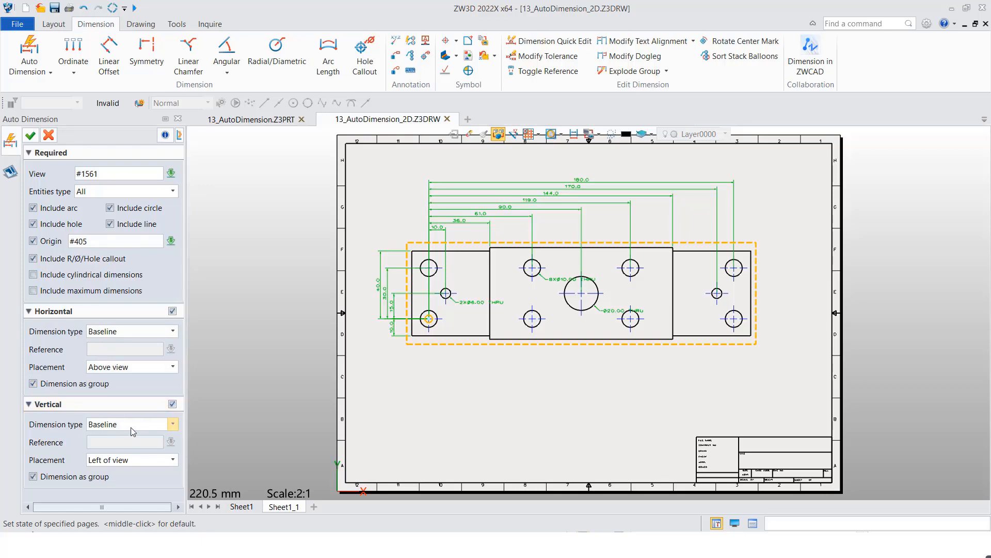
{"action": "left_click", "coordinate": [173, 404]}
{"action": "left_click", "coordinate": [172, 404]}
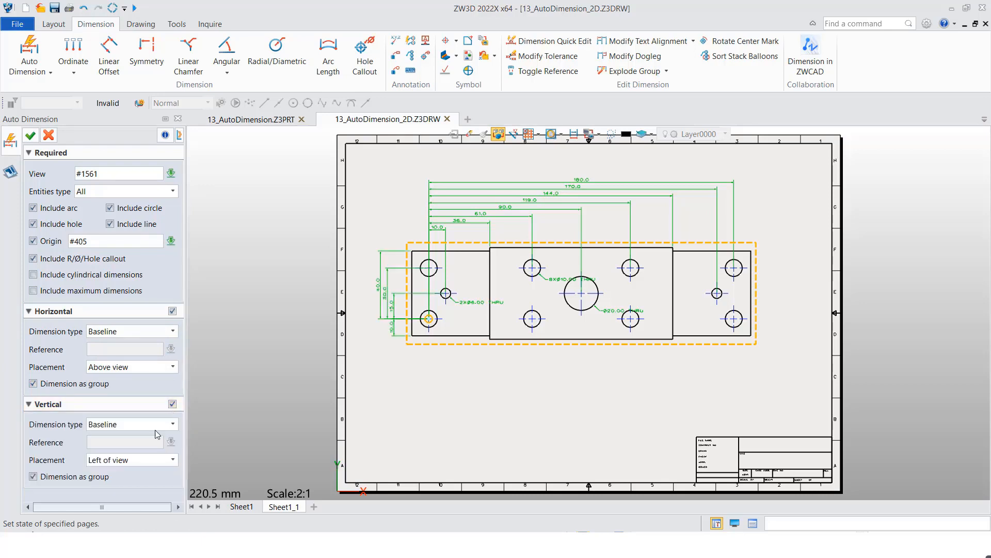
{"action": "left_click", "coordinate": [135, 464]}
{"action": "left_click", "coordinate": [123, 472]}
{"action": "left_click", "coordinate": [30, 135]}
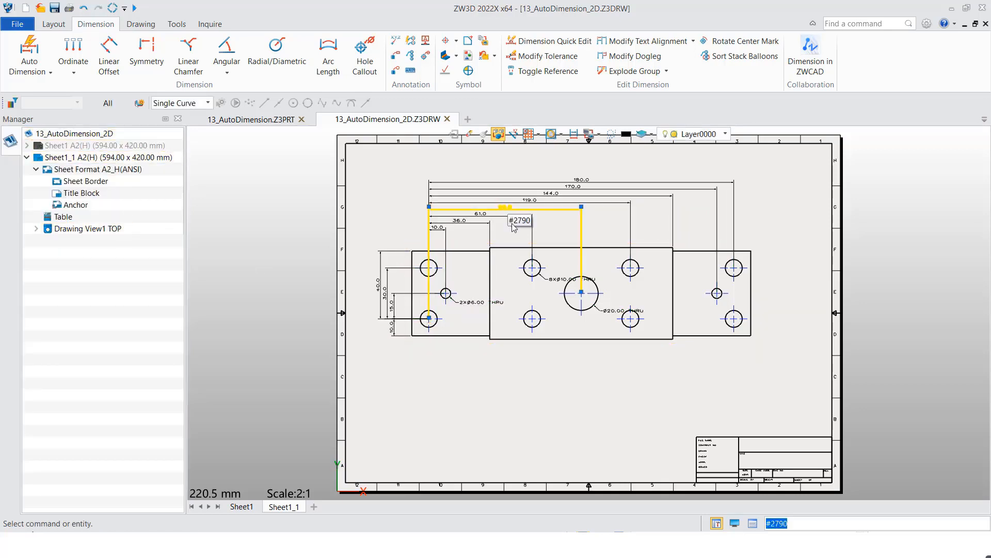
- Move the hole callouts off the plate into the clear space below the top view
{"action": "scroll", "coordinate": [529, 277], "scroll_direction": "up", "scroll_amount": 1}
{"action": "middle_click_drag", "start_coordinate": [529, 276], "coordinate": [456, 291]}
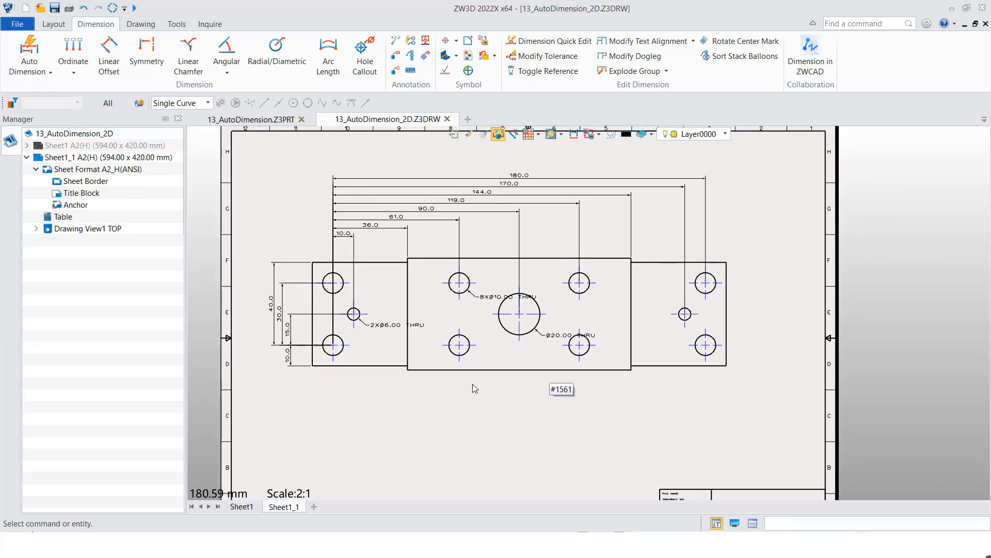
{"action": "left_click", "coordinate": [386, 324]}
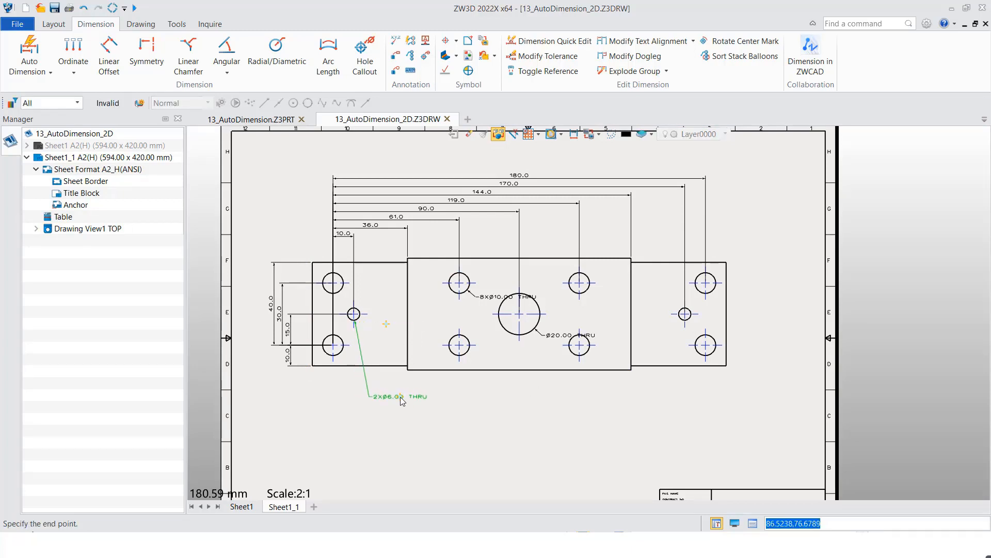
{"action": "left_click", "coordinate": [400, 396]}
{"action": "left_click", "coordinate": [488, 302]}
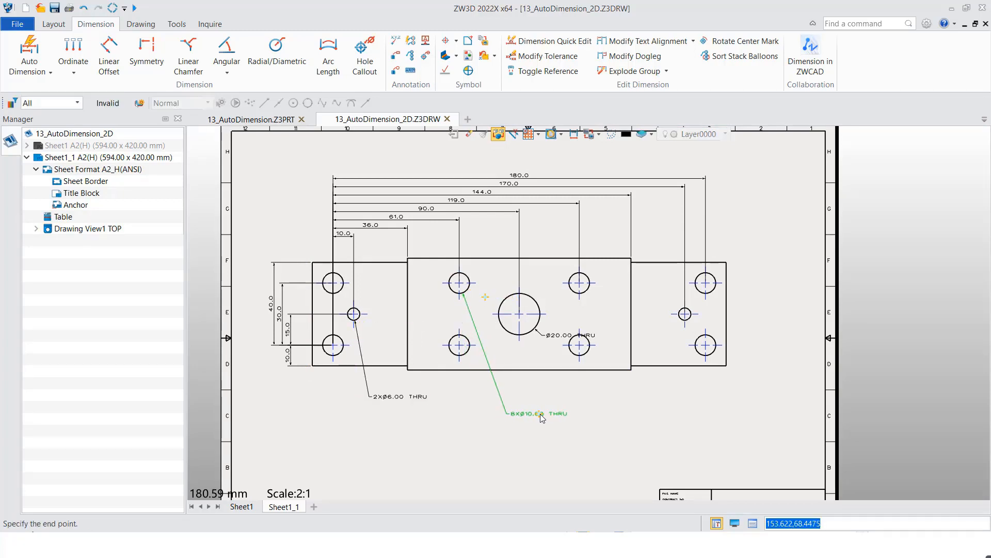
{"action": "left_click", "coordinate": [539, 413]}
{"action": "left_click", "coordinate": [564, 366]}
{"action": "left_click", "coordinate": [565, 389]}
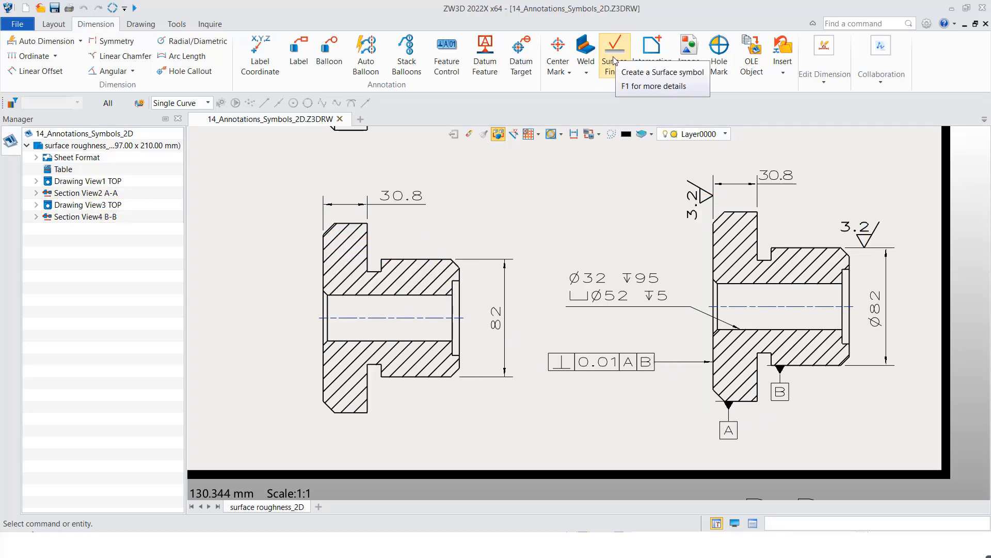
- Add 3.2 Machining required surface finish symbols on the 30.8 dimension's left extension line and the 82 dimension's upper extension line in section A-A
{"action": "left_click", "coordinate": [611, 74]}
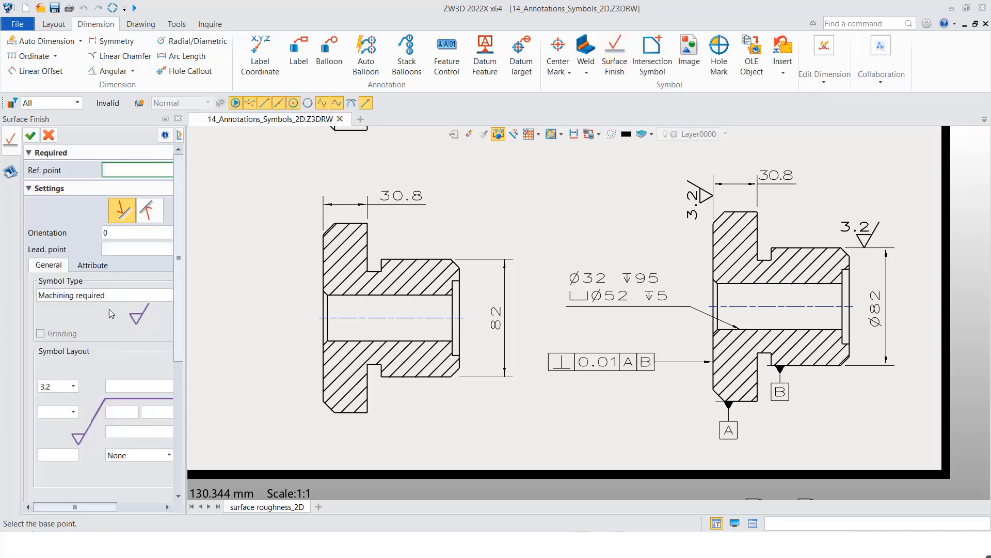
{"action": "left_click", "coordinate": [130, 296]}
{"action": "left_click", "coordinate": [110, 318]}
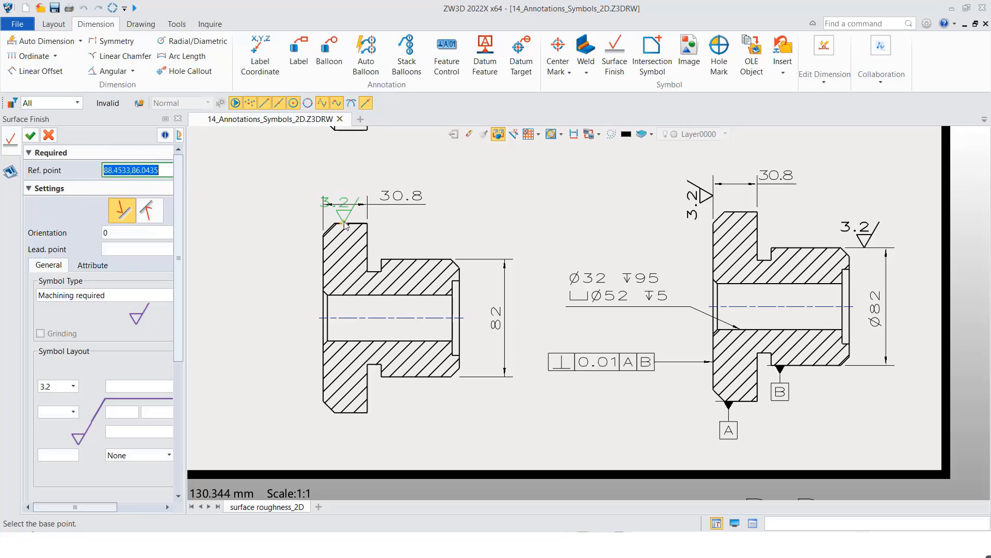
{"action": "left_click", "coordinate": [321, 220]}
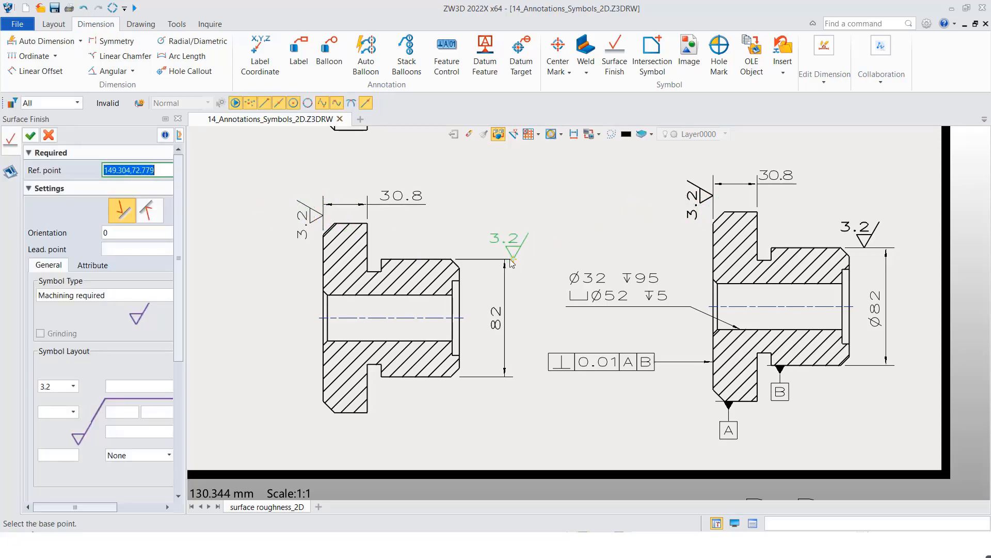
{"action": "left_click", "coordinate": [481, 259]}
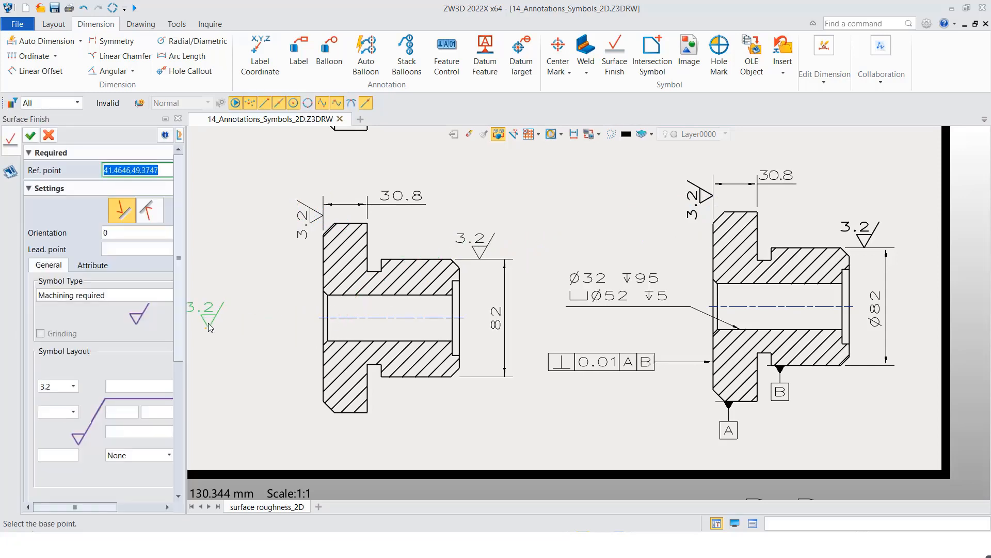
{"action": "left_click", "coordinate": [30, 136]}
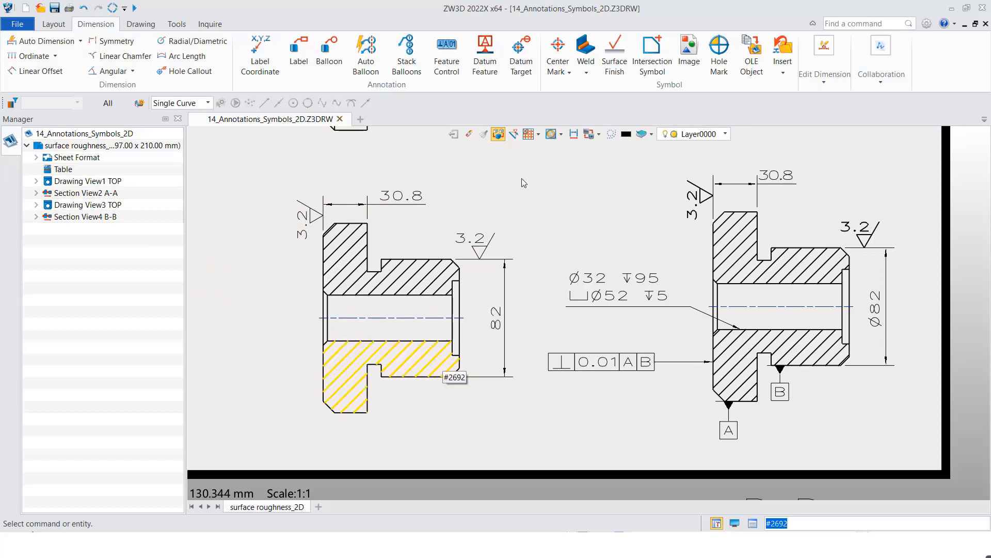
- Attach datum feature A with an upright label to the flange's lower edge in section A-A, placing the label below it
{"action": "left_click", "coordinate": [484, 67]}
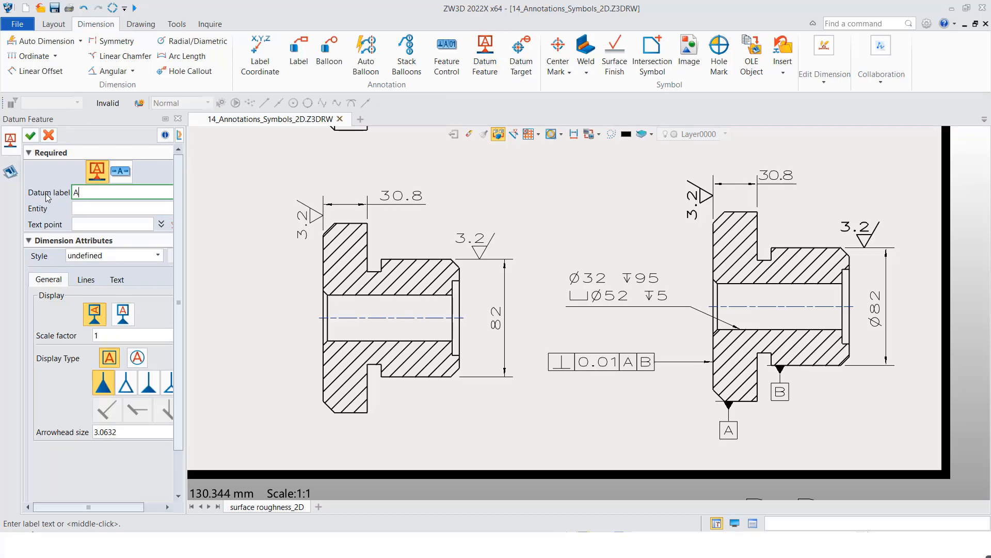
{"action": "left_click", "coordinate": [124, 314]}
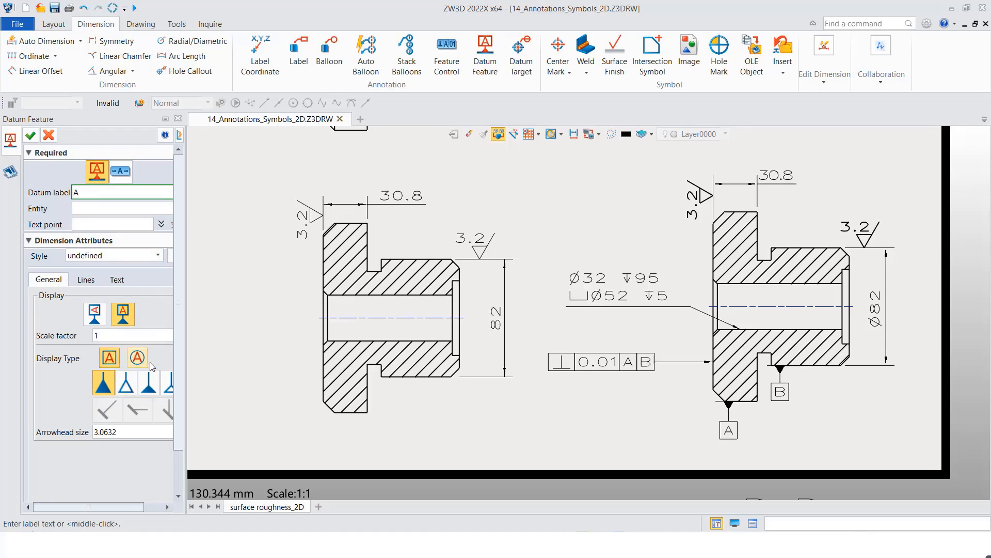
{"action": "left_click", "coordinate": [99, 210]}
{"action": "left_click", "coordinate": [352, 413]}
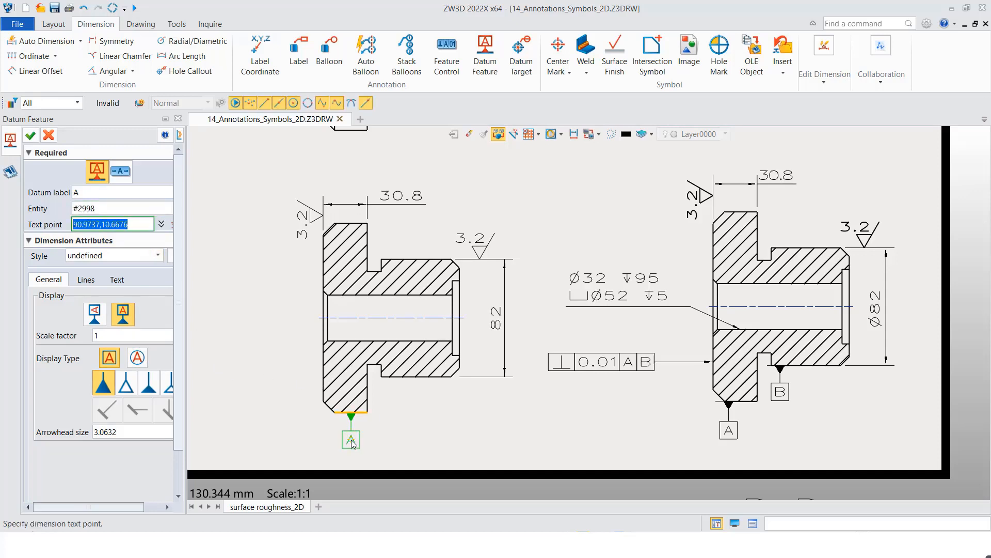
{"action": "left_click", "coordinate": [351, 439]}
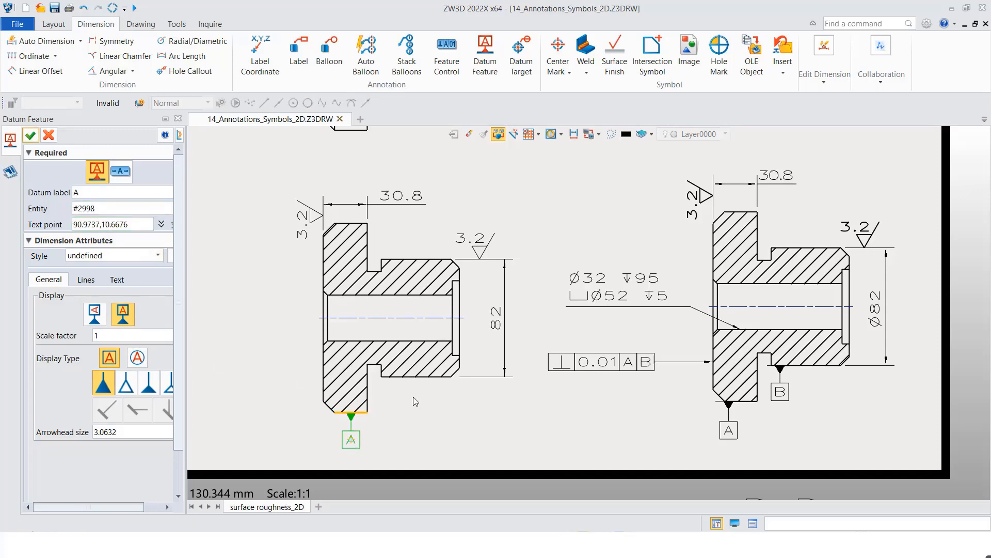
{"action": "middle_click", "coordinate": [413, 397]}
{"action": "middle_click", "coordinate": [413, 396]}
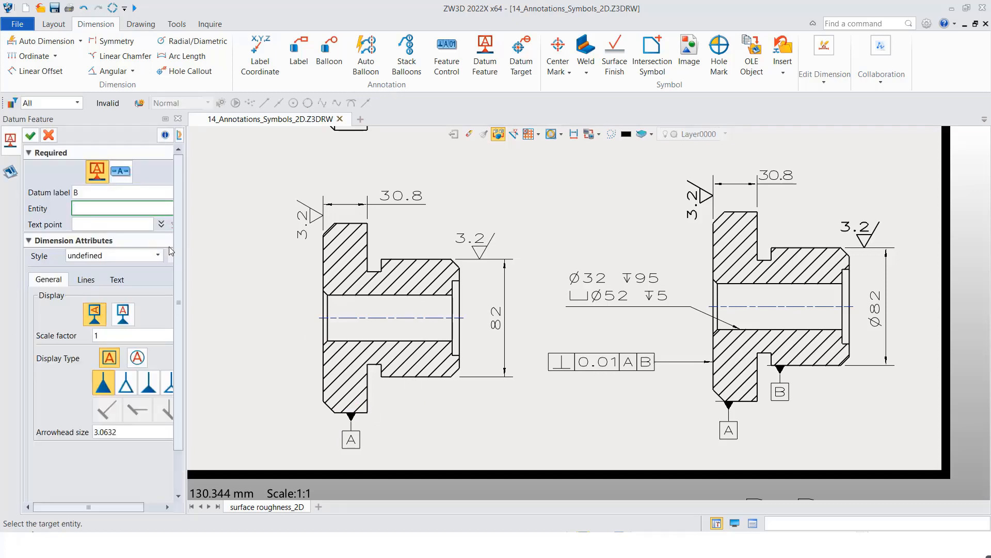
- Attach datum feature B with an upright label to the hub's lower edge in section A-A and end the datum command
{"action": "left_click", "coordinate": [128, 315]}
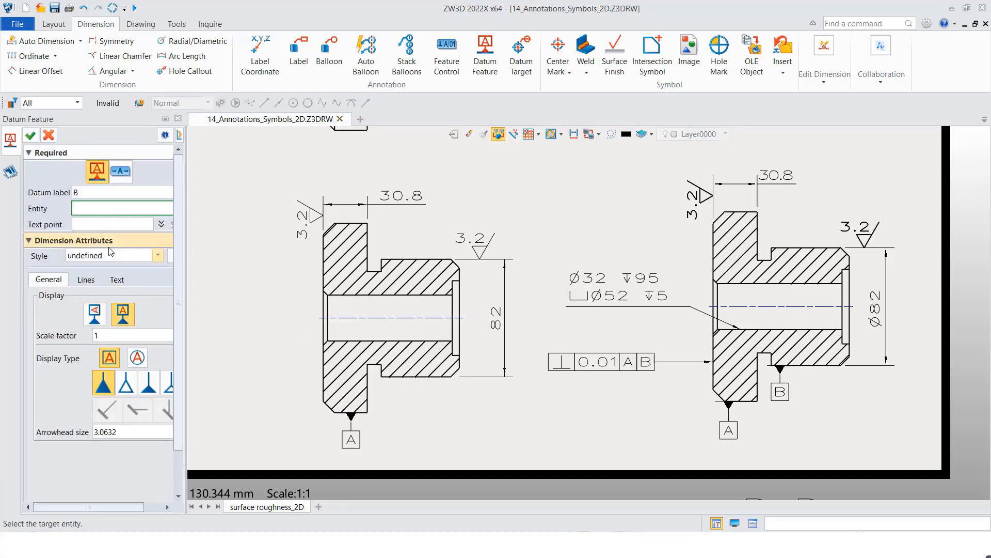
{"action": "left_click", "coordinate": [109, 193]}
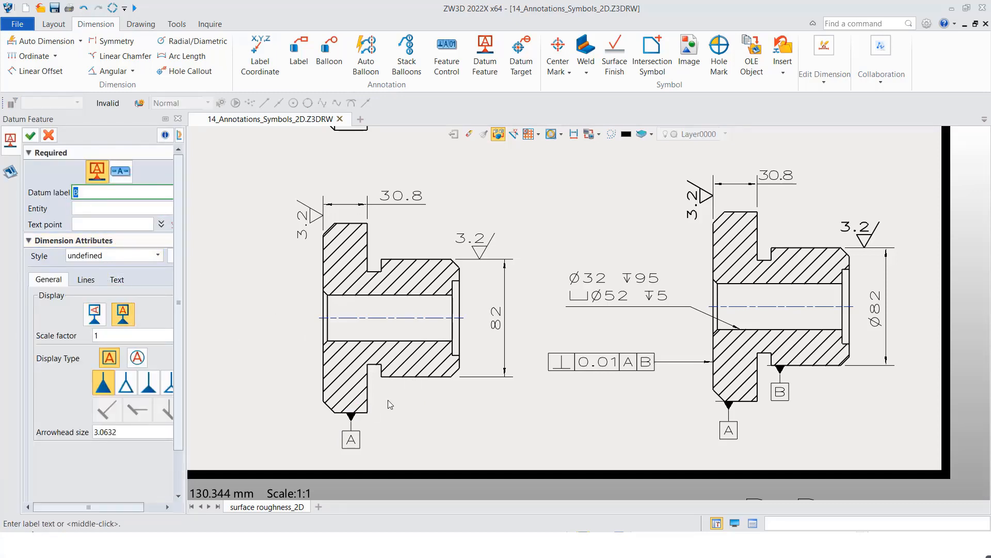
{"action": "left_click", "coordinate": [130, 211]}
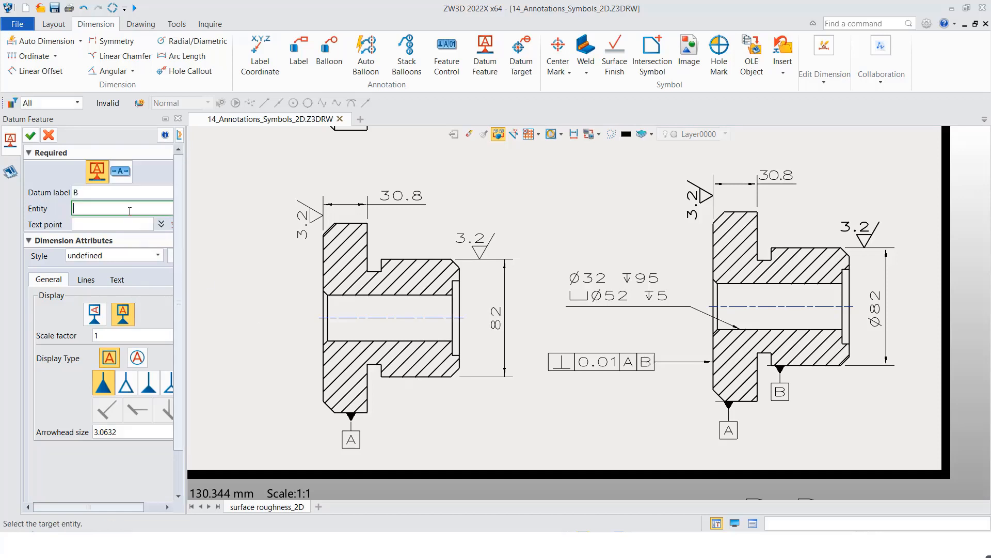
{"action": "left_click", "coordinate": [417, 377]}
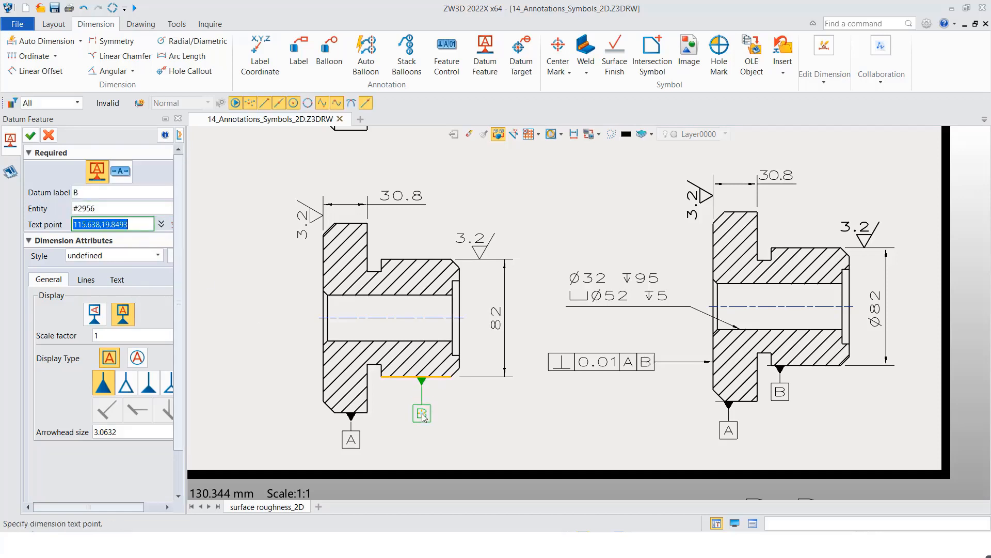
{"action": "left_click", "coordinate": [422, 416]}
{"action": "scroll", "coordinate": [463, 424], "scroll_direction": "up", "scroll_amount": 1}
{"action": "middle_click", "coordinate": [464, 424]}
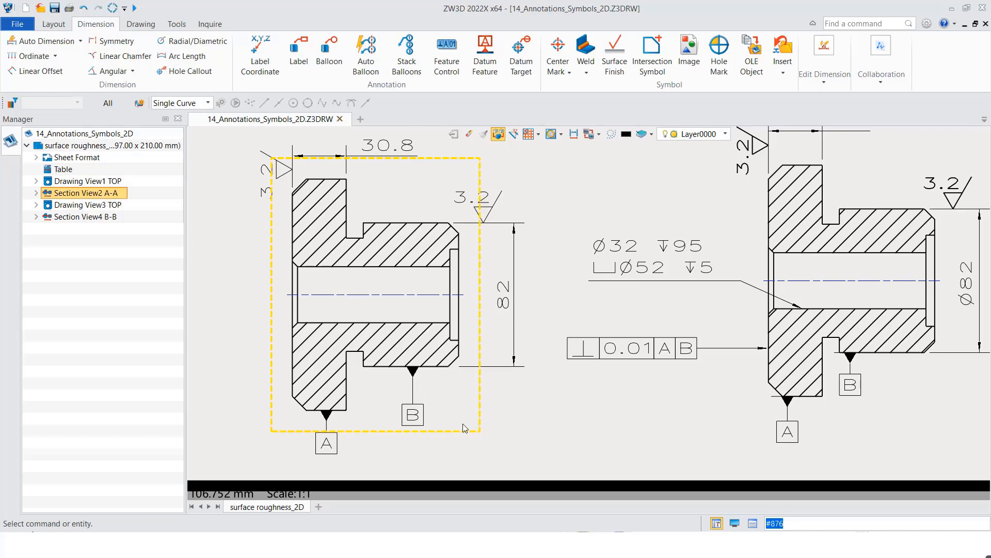
{"action": "middle_click", "coordinate": [504, 432]}
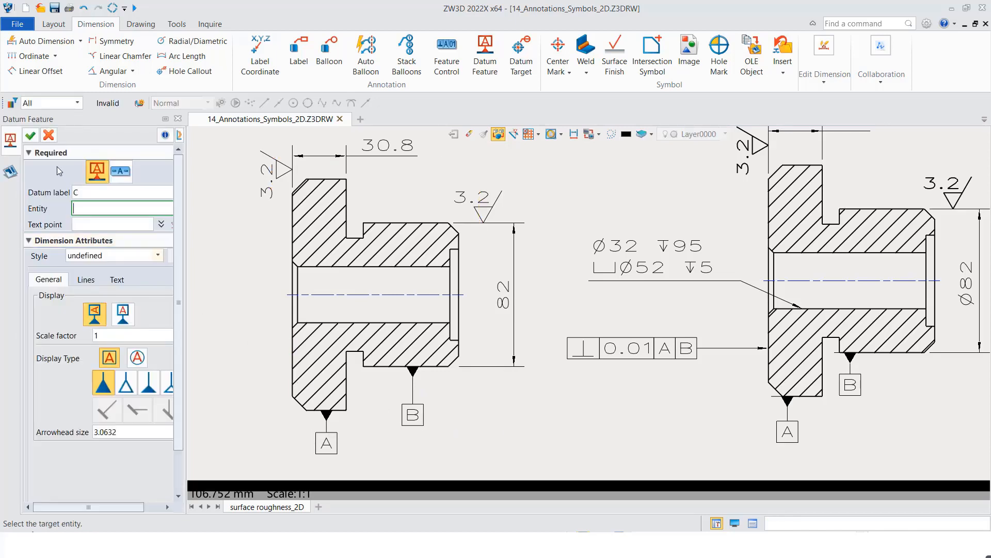
{"action": "left_click", "coordinate": [49, 135]}
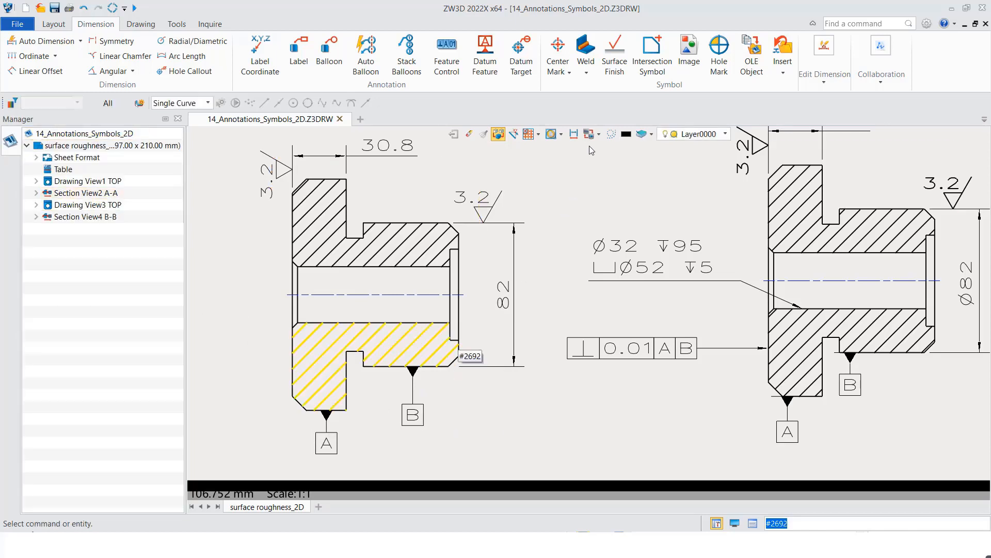
- Define a feature control frame with the perpendicularity symbol, tolerance 0.01 and datums A and B
{"action": "left_click", "coordinate": [446, 54]}
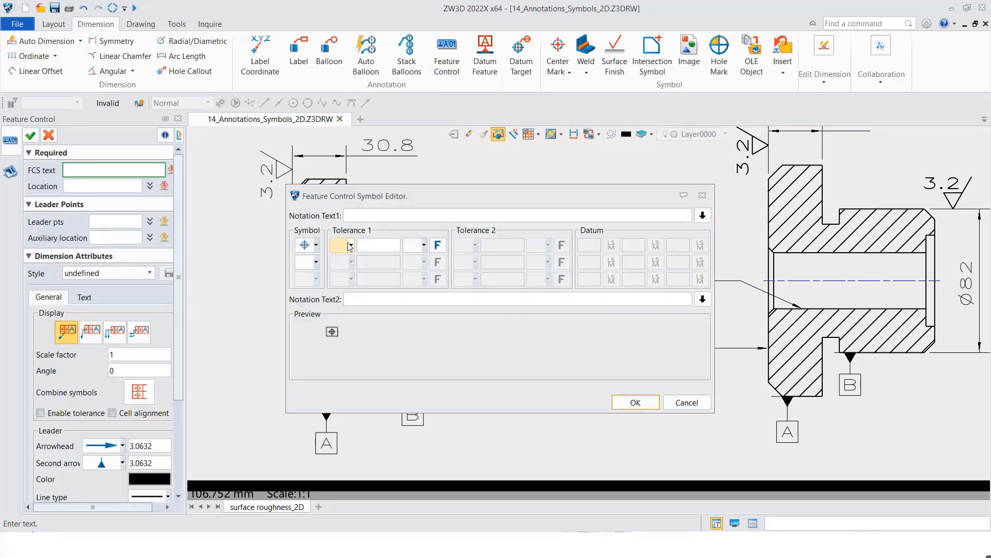
{"action": "left_click", "coordinate": [316, 245]}
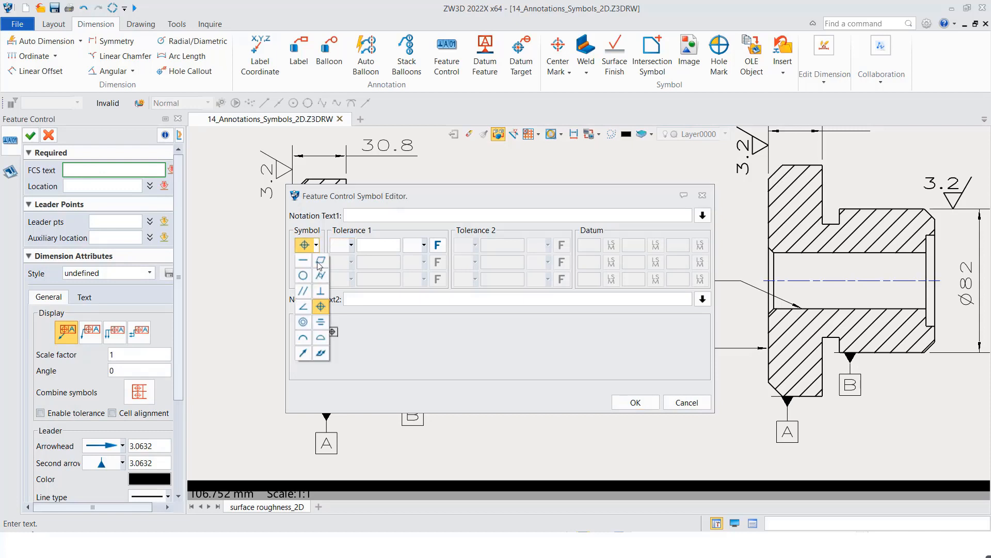
{"action": "left_click", "coordinate": [320, 290]}
{"action": "left_click", "coordinate": [369, 246]}
{"action": "type", "text": "0.01"}
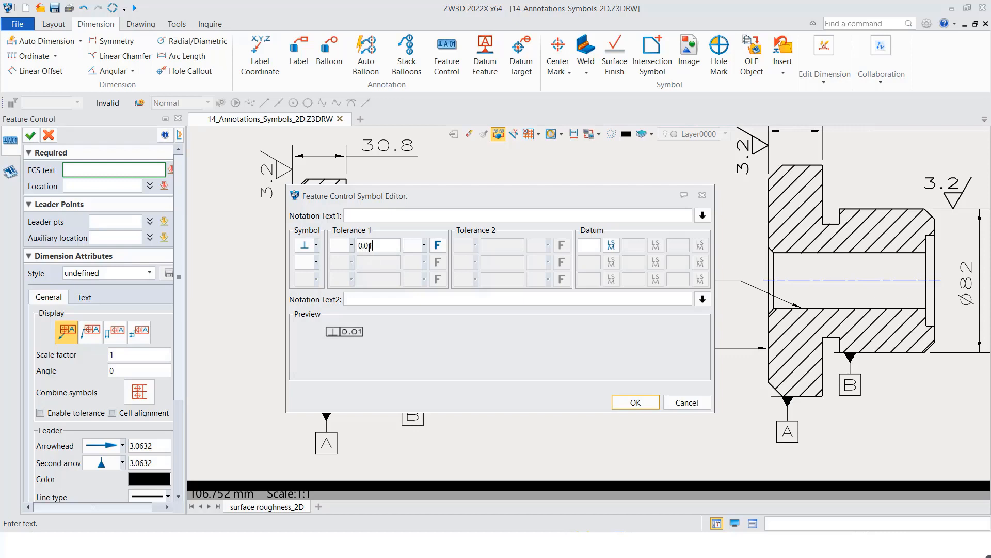
{"action": "left_click", "coordinate": [595, 250]}
{"action": "type", "text": "A"}
{"action": "left_click", "coordinate": [629, 246]}
{"action": "type", "text": "B"}
{"action": "left_click", "coordinate": [635, 402]}
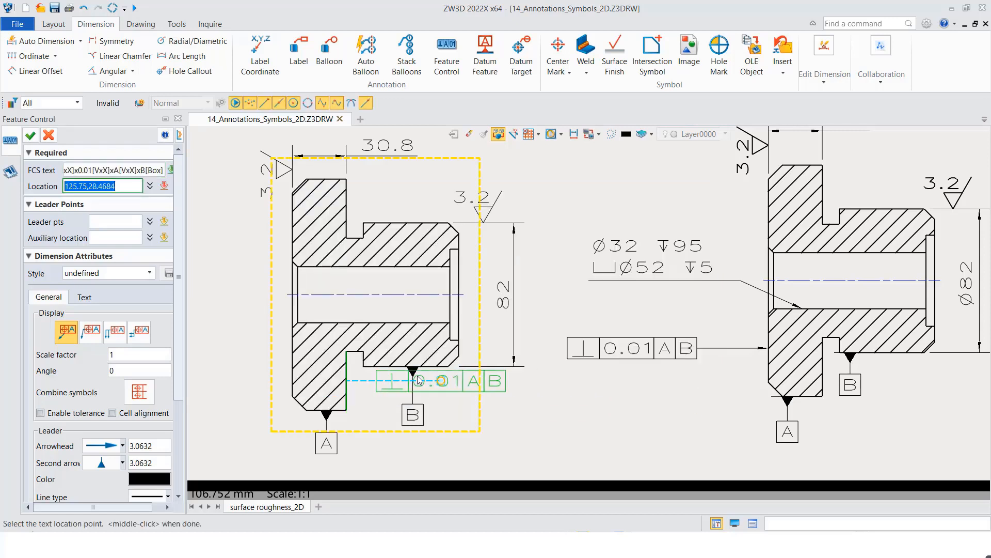
- Place the feature control frame left of section A-A with its leader on the flange's left face
{"action": "middle_click_drag", "start_coordinate": [236, 359], "coordinate": [325, 346]}
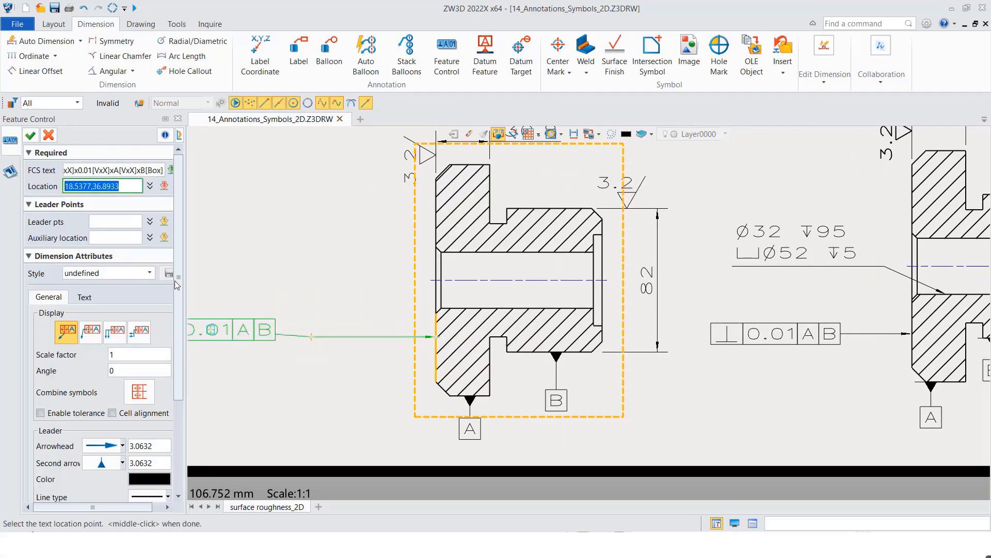
{"action": "left_click", "coordinate": [31, 135]}
{"action": "scroll", "coordinate": [356, 282], "scroll_direction": "down", "scroll_amount": 2}
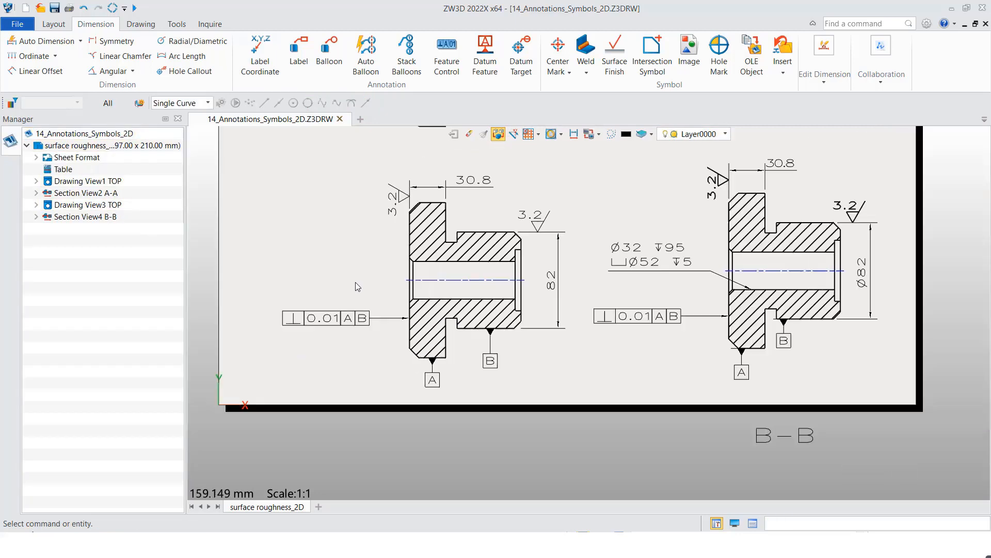
- Start a label with its leader running from the bore's lower edge in section A-A to the free space on the view's upper left
{"action": "left_click", "coordinate": [297, 51]}
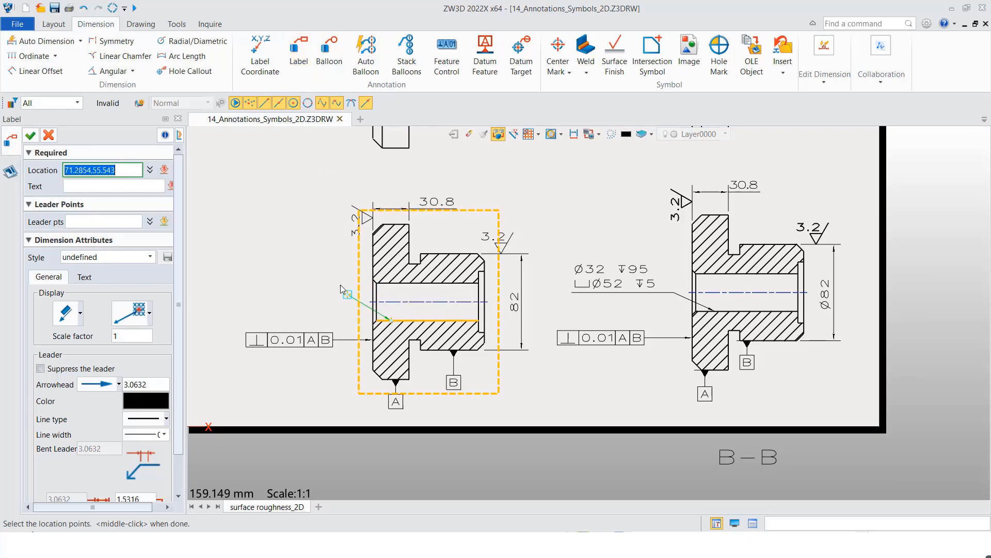
{"action": "left_click", "coordinate": [302, 269]}
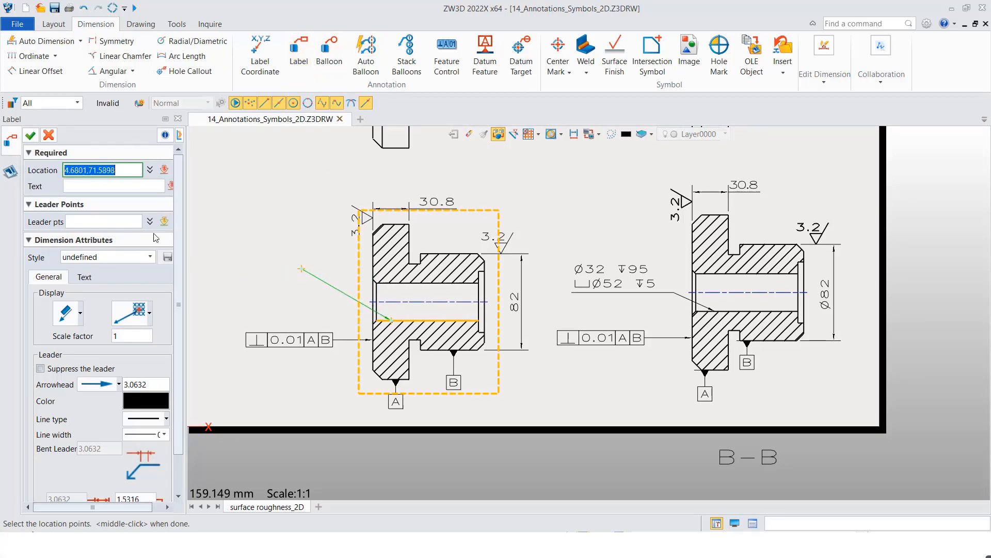
{"action": "middle_click", "coordinate": [170, 189]}
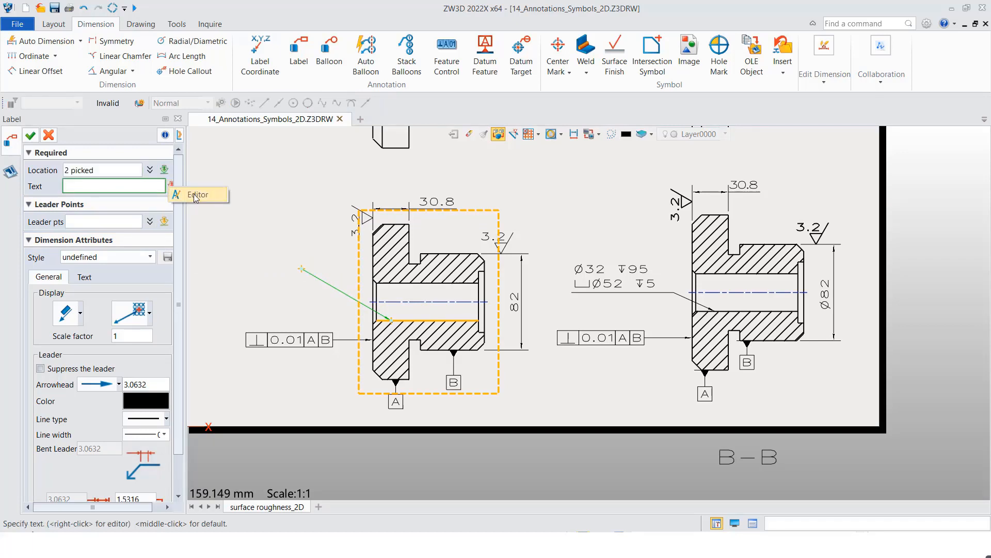
- Enter the label text in two lines: diameter 32 with depth 95, and counterbore diameter 52 with depth 5
{"action": "left_click", "coordinate": [170, 186]}
{"action": "left_click_drag", "start_coordinate": [441, 178], "coordinate": [336, 174]}
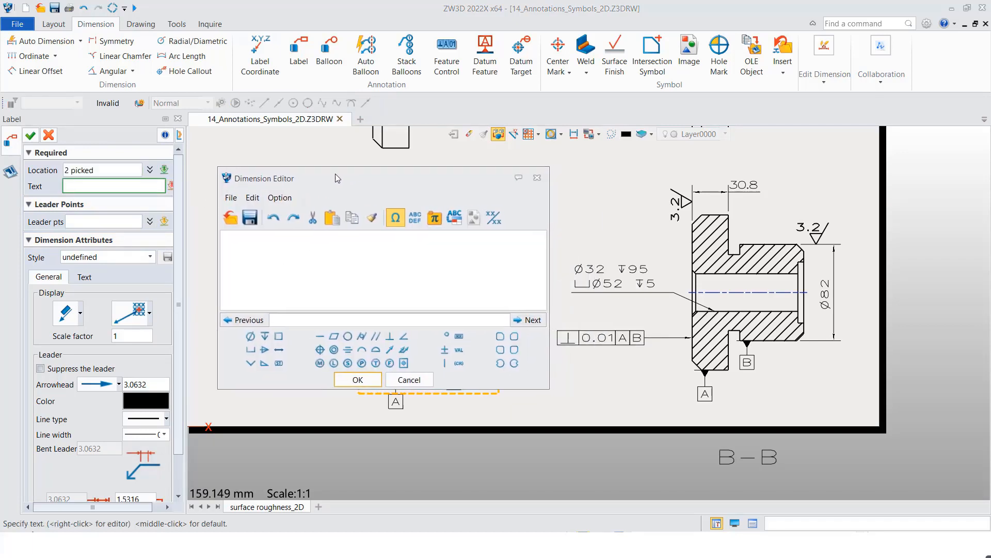
{"action": "left_click", "coordinate": [251, 336]}
{"action": "type", "text": "95"}
{"action": "key", "text": "Return"}
{"action": "left_click", "coordinate": [251, 349]}
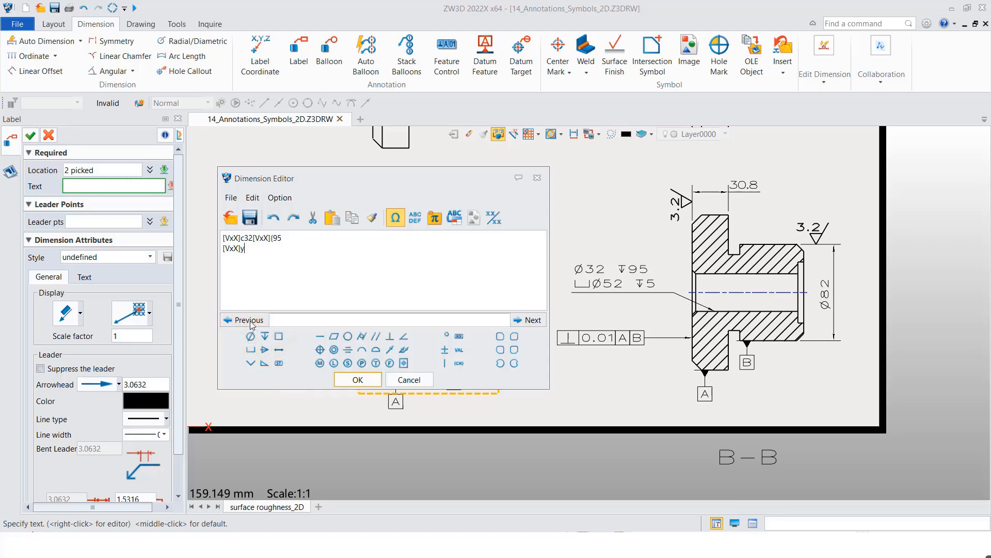
{"action": "left_click", "coordinate": [250, 337]}
{"action": "type", "text": "52"}
{"action": "left_click", "coordinate": [265, 338]}
{"action": "left_click", "coordinate": [355, 378]}
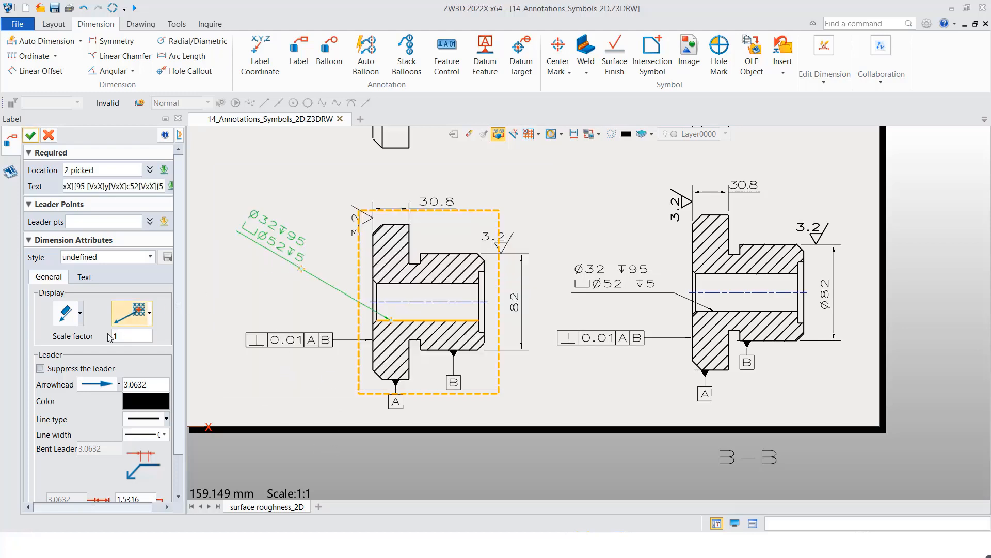
- Set the label's display to horizontal text at the end of a bent leader and create the label
{"action": "left_click", "coordinate": [81, 312]}
{"action": "left_click", "coordinate": [72, 412]}
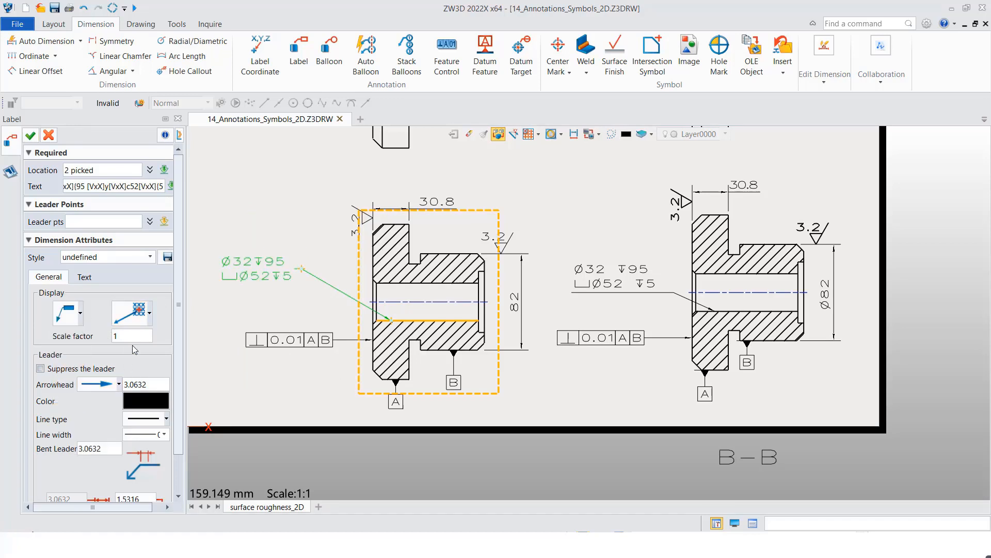
{"action": "left_click", "coordinate": [31, 136]}
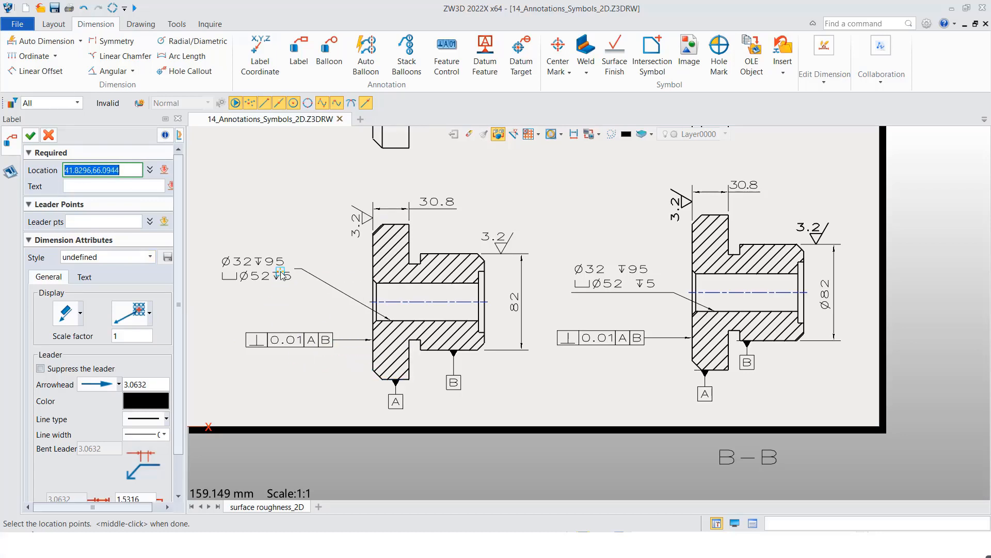
{"action": "left_click", "coordinate": [80, 314]}
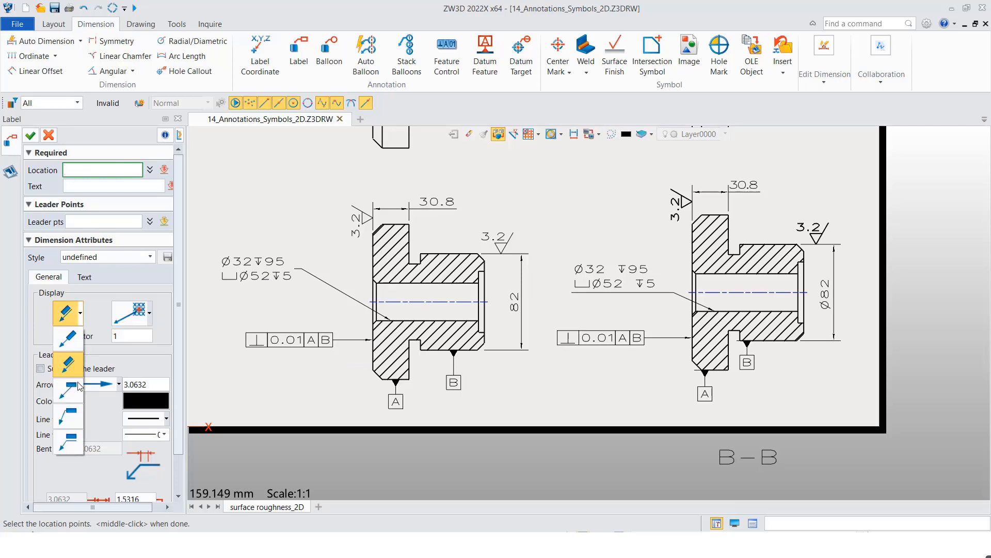
{"action": "left_click", "coordinate": [72, 443]}
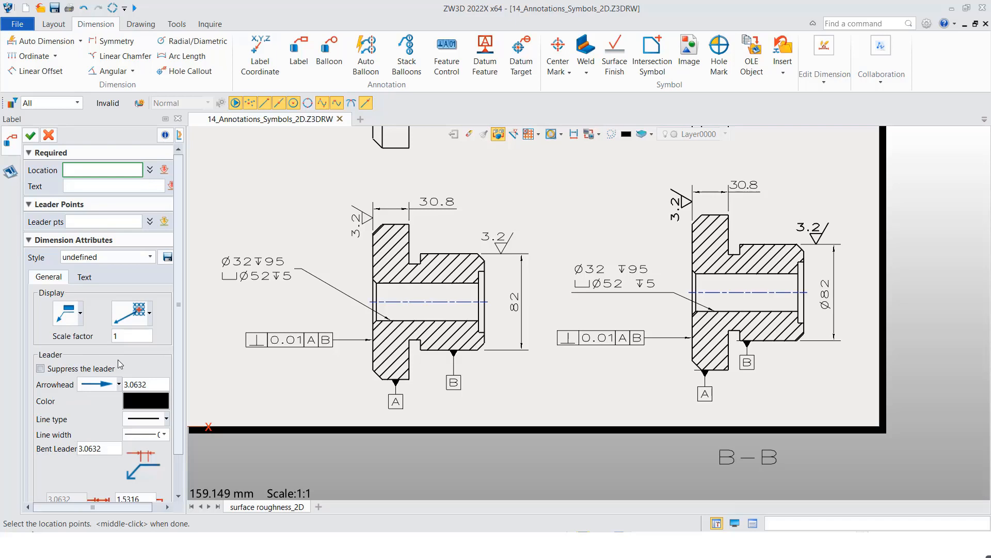
{"action": "left_click", "coordinate": [30, 135]}
- Change the display attribute of the bore label in section A-A to horizontal text above the bent leader line
{"action": "right_click", "coordinate": [258, 268]}
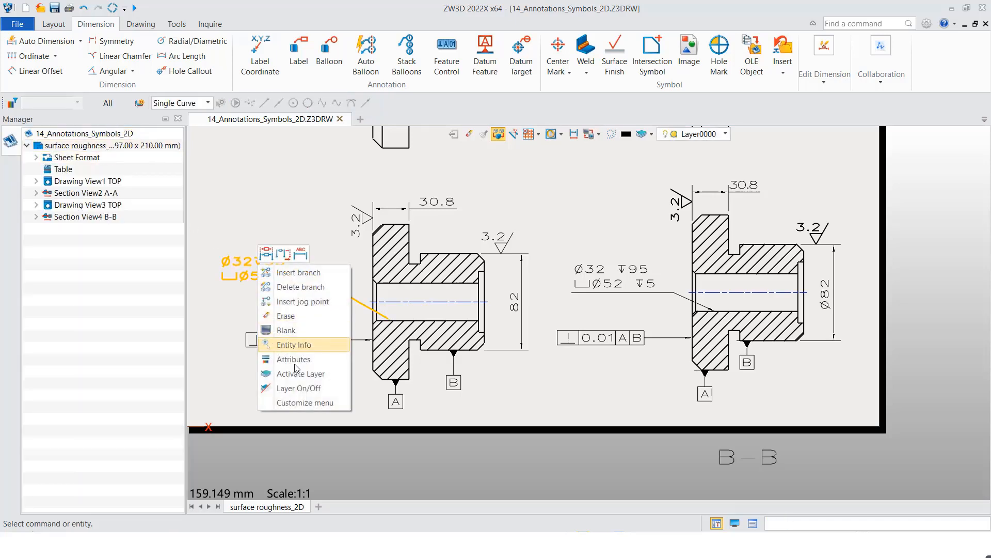
{"action": "left_click", "coordinate": [289, 365]}
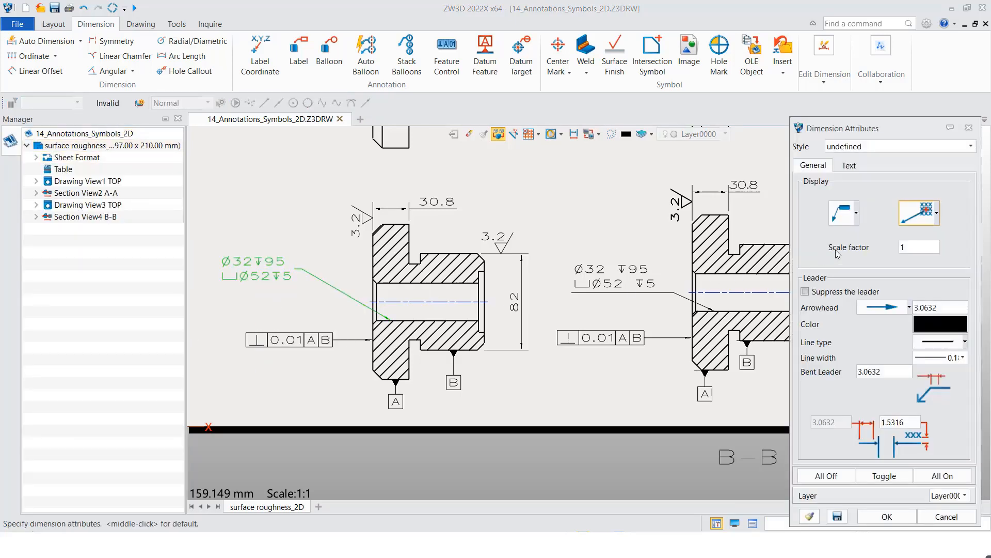
{"action": "left_click", "coordinate": [856, 212]}
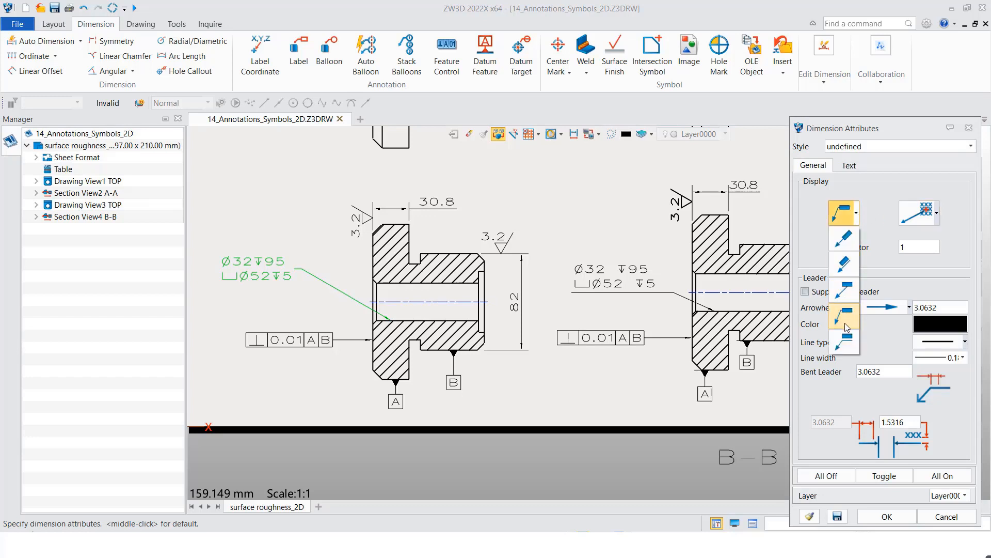
{"action": "left_click", "coordinate": [844, 341]}
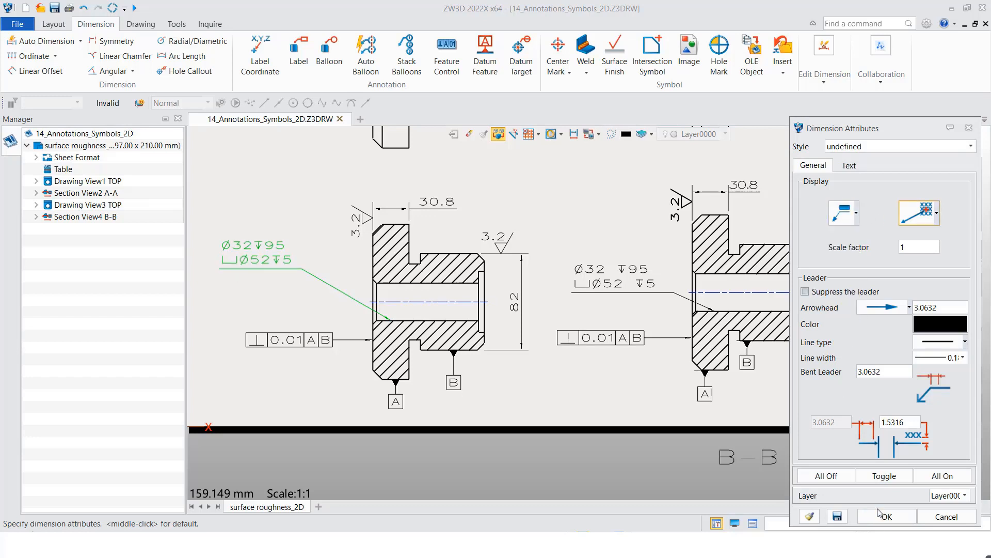
{"action": "left_click", "coordinate": [887, 514]}
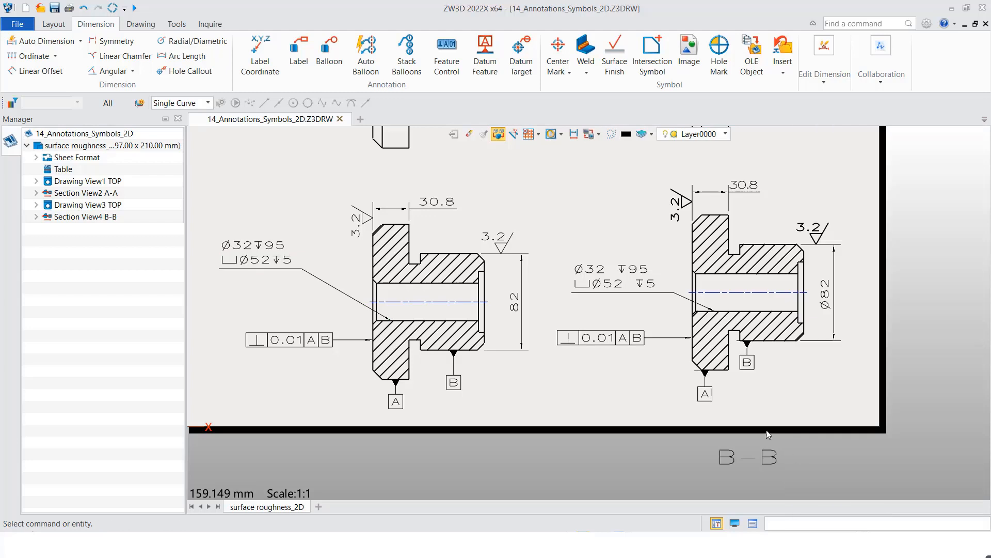
{"action": "middle_click_drag", "start_coordinate": [564, 375], "coordinate": [568, 402]}
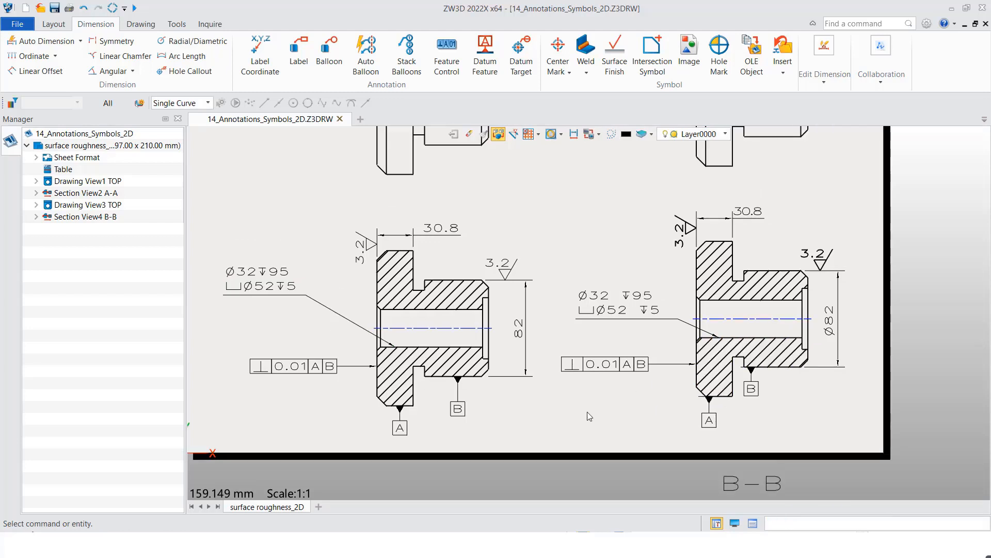